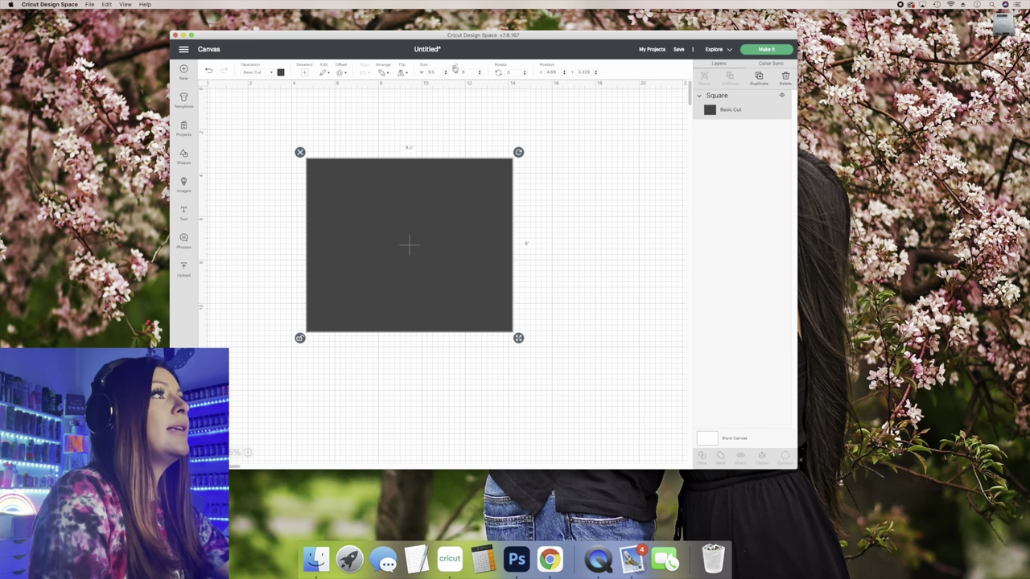
# Recolour the rectangle light grey and reposition it slightly on the canvas.
pyautogui.moveTo(464, 184); pyautogui.dragTo(470, 182)
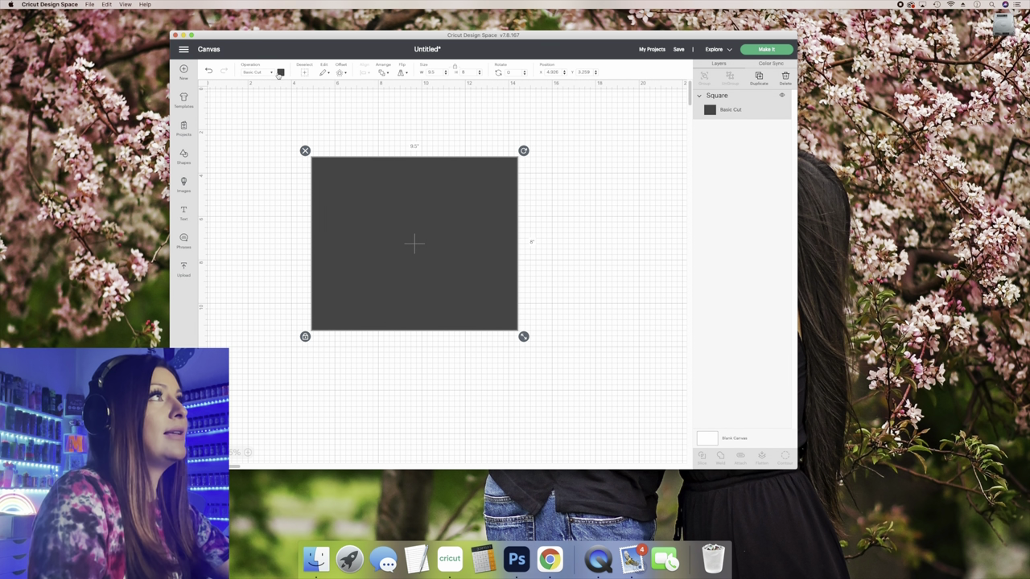
pyautogui.click(280, 72)
pyautogui.click(299, 140)
pyautogui.moveTo(431, 212); pyautogui.dragTo(434, 224)
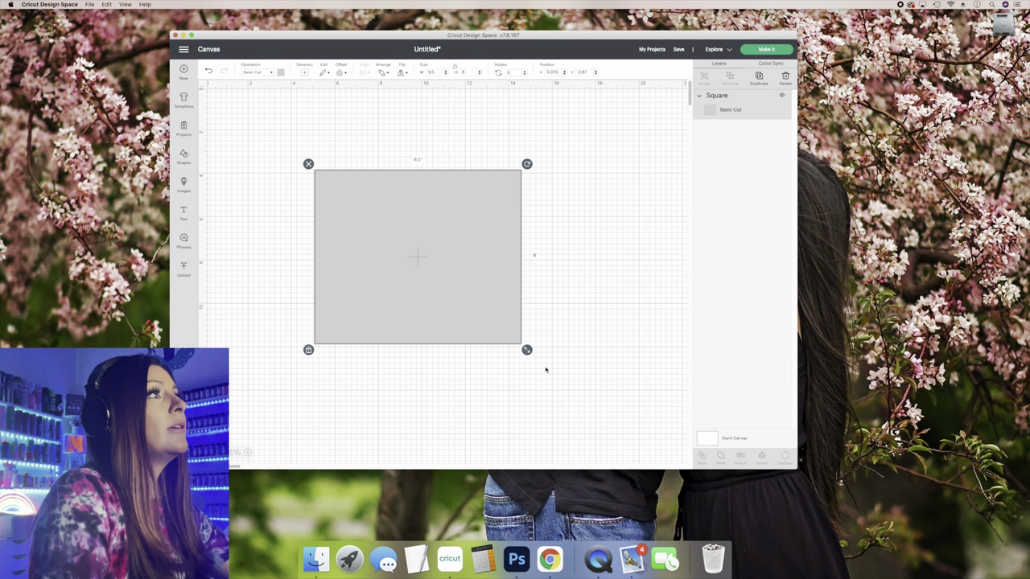
# Enlarge the grey rectangle to about 12.06 × 10.15 inches and move it to the middle of the visible canvas.
pyautogui.moveTo(526, 349); pyautogui.dragTo(579, 375)
pyautogui.moveTo(513, 333); pyautogui.dragTo(470, 290)
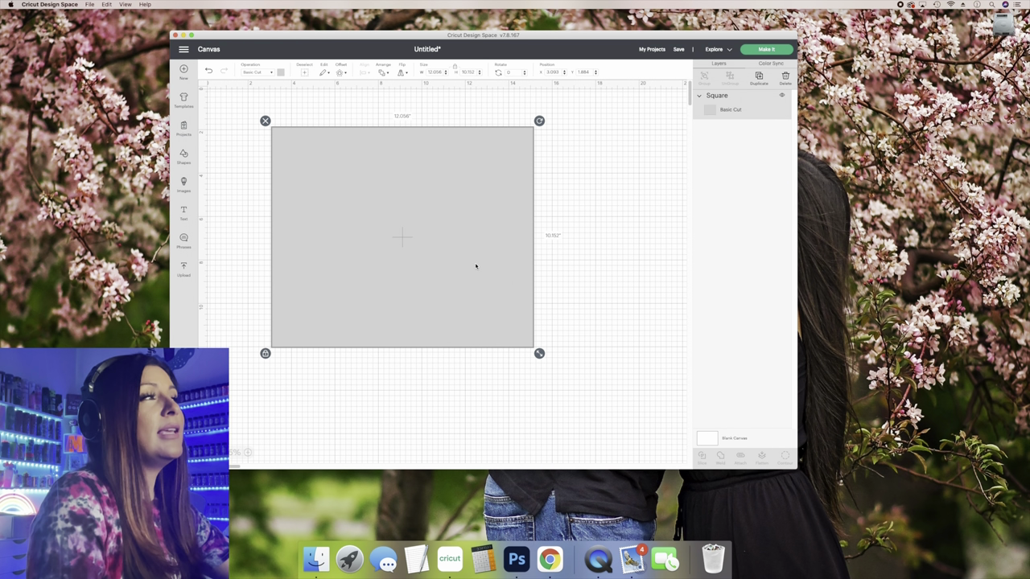
pyautogui.moveTo(476, 266); pyautogui.dragTo(480, 272)
pyautogui.moveTo(467, 157); pyautogui.dragTo(490, 169)
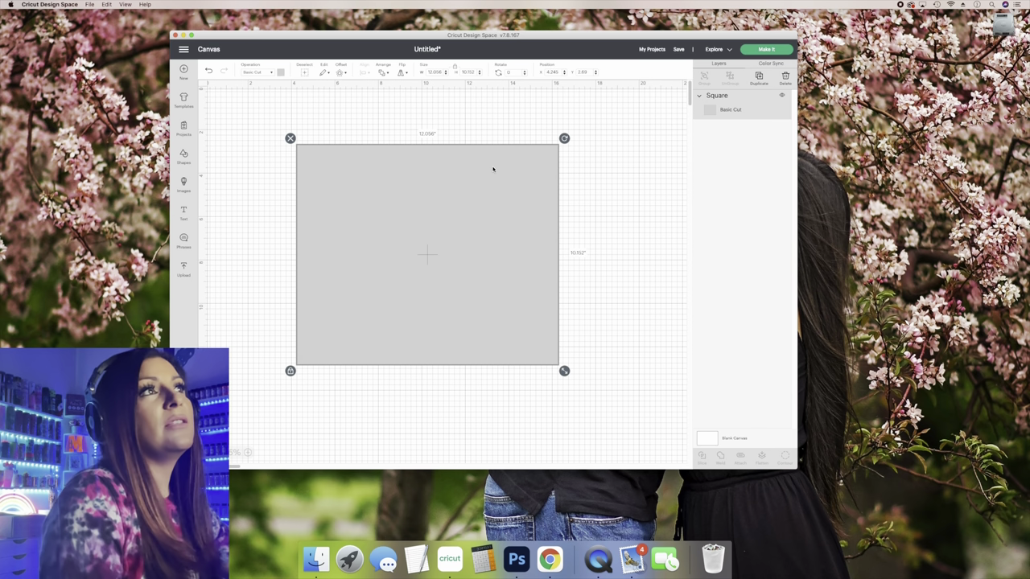
# Add the text "Baddiee" in Brush Script Std and place it over the upper-left area of the grey rectangle.
pyautogui.click(193, 218)
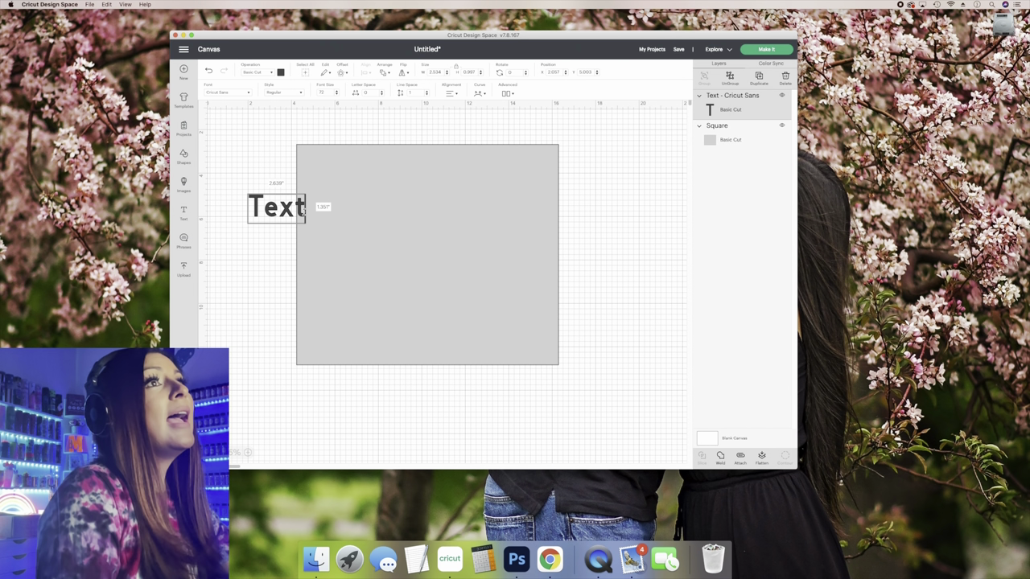
pyautogui.press('BackSpace')
pyautogui.press('BackSpace')
pyautogui.press('BackSpace')
pyautogui.press('BackSpace')
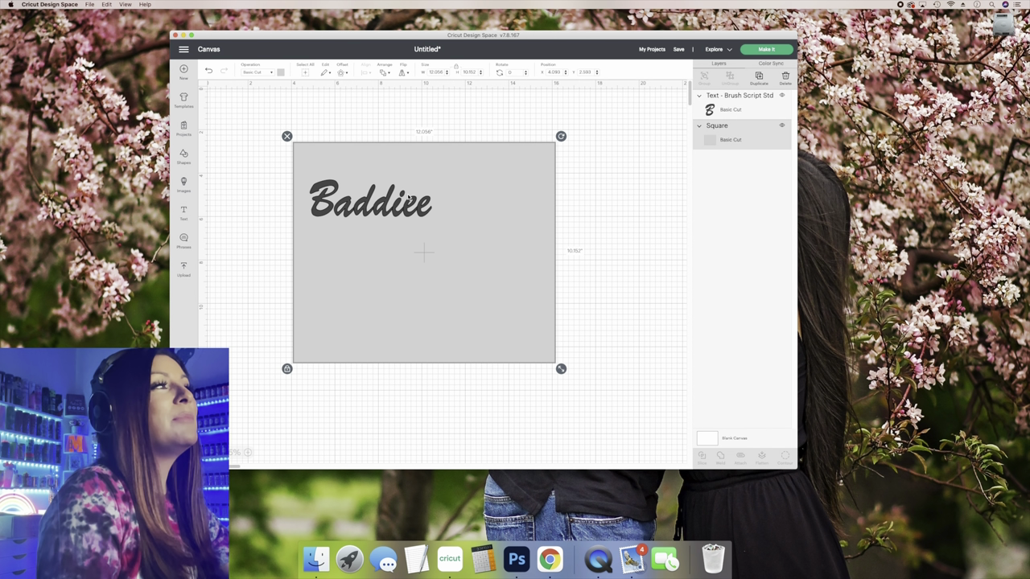
pyautogui.click(408, 198)
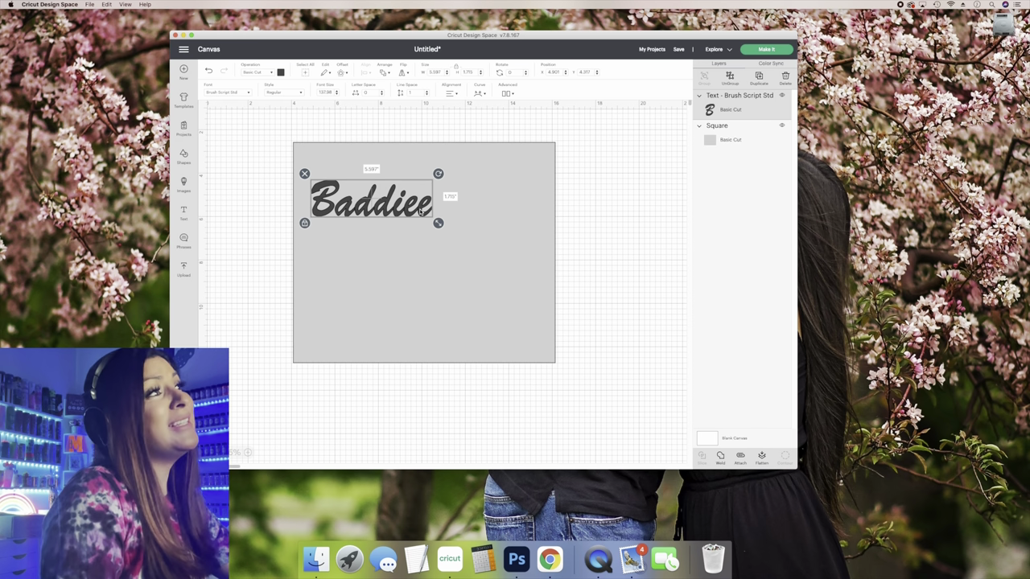
# Duplicate the "Baddiee" text, placing one copy across the rectangle's upper-left edge and the other in its lower middle.
pyautogui.rightClick(414, 207)
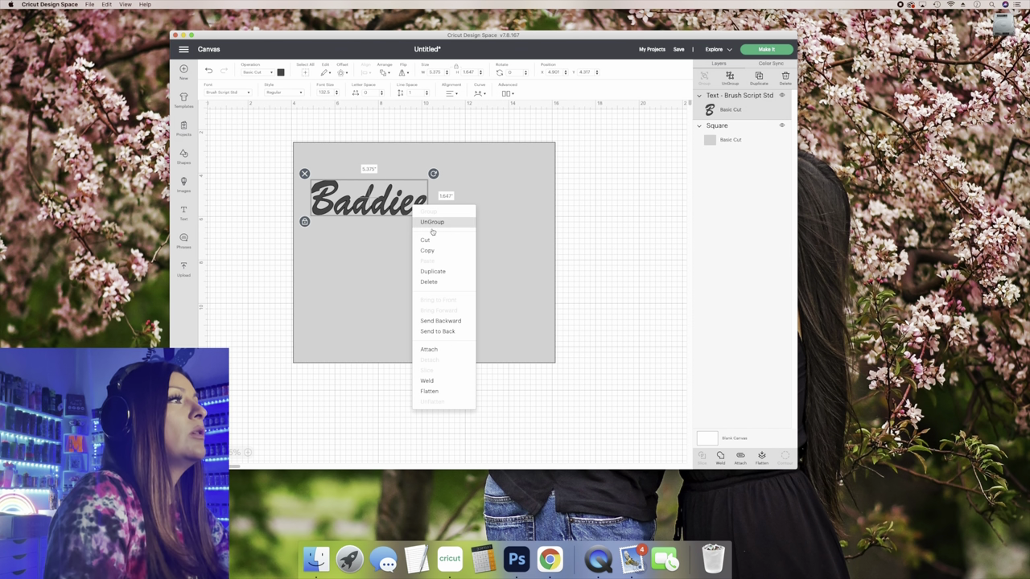
pyautogui.click(441, 270)
pyautogui.moveTo(388, 218); pyautogui.dragTo(401, 300)
pyautogui.moveTo(389, 225); pyautogui.dragTo(272, 172)
pyautogui.click(376, 213)
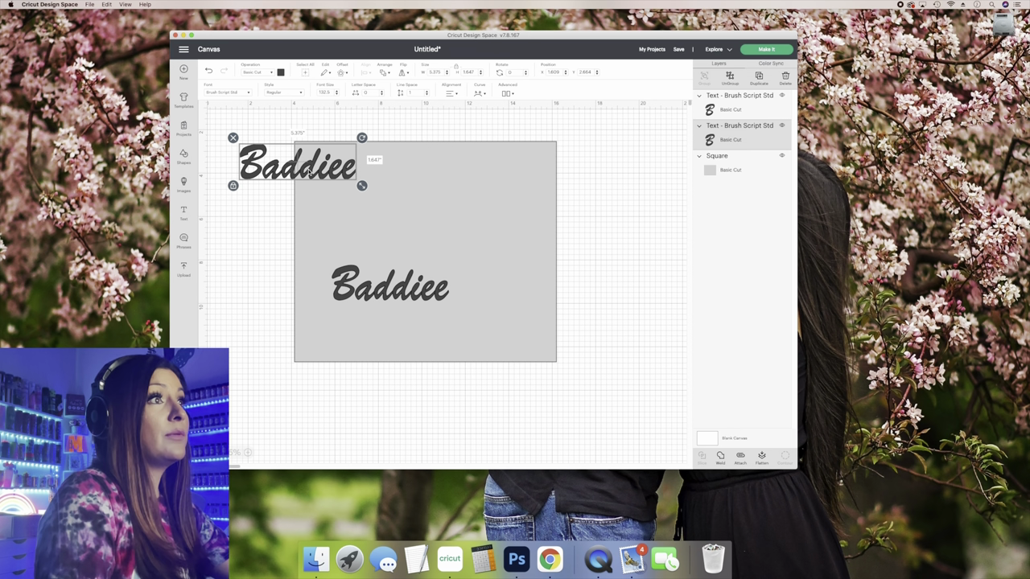
pyautogui.click(476, 279)
pyautogui.click(381, 275)
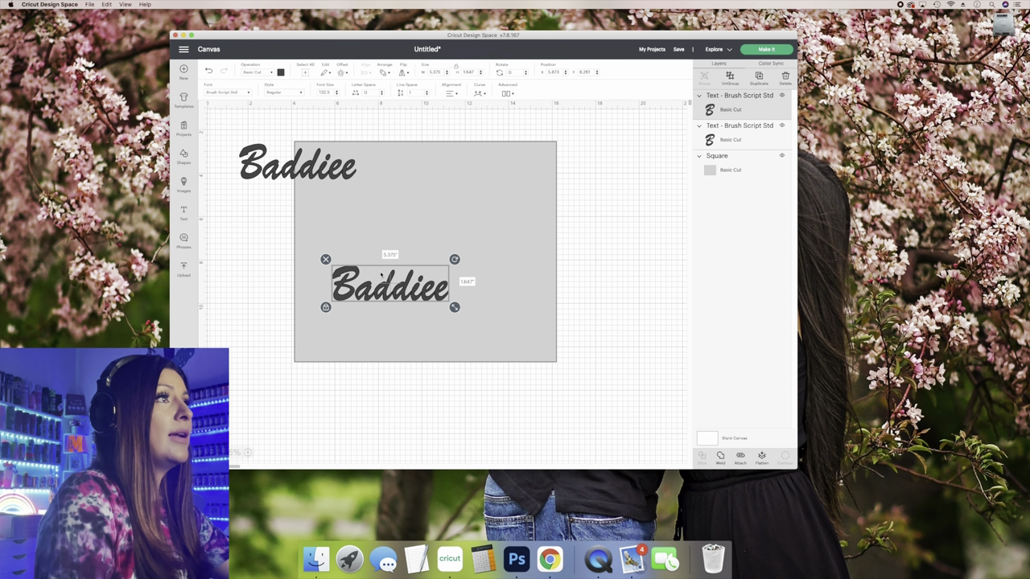
pyautogui.moveTo(313, 171); pyautogui.dragTo(314, 178)
pyautogui.click(346, 237)
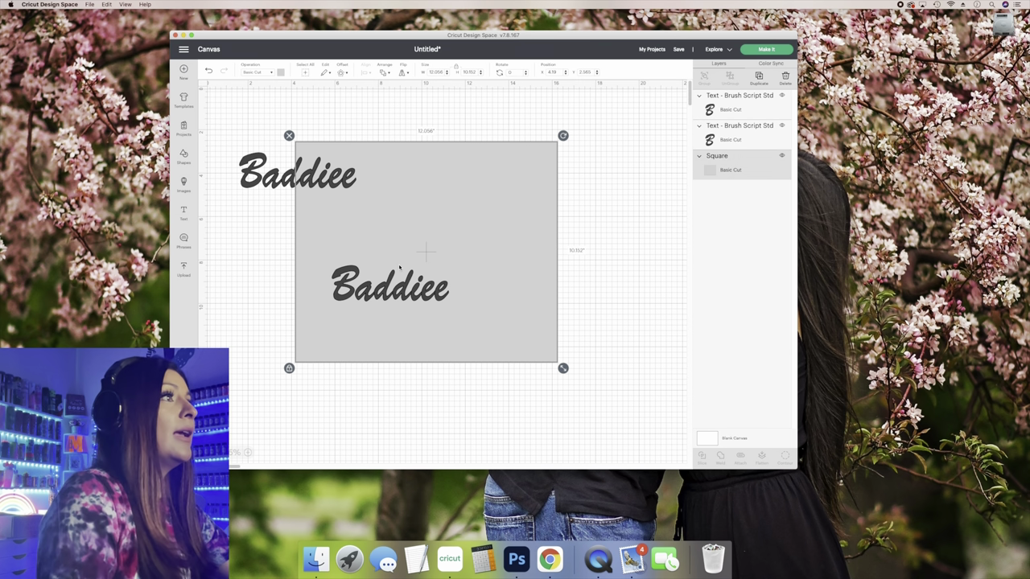
# Rotate the lower "Baddiee" copy to about 270° so it reads upward, and place it across the rectangle's left edge.
pyautogui.click(400, 287)
pyautogui.moveTo(454, 260); pyautogui.dragTo(363, 218)
pyautogui.moveTo(384, 277); pyautogui.dragTo(317, 268)
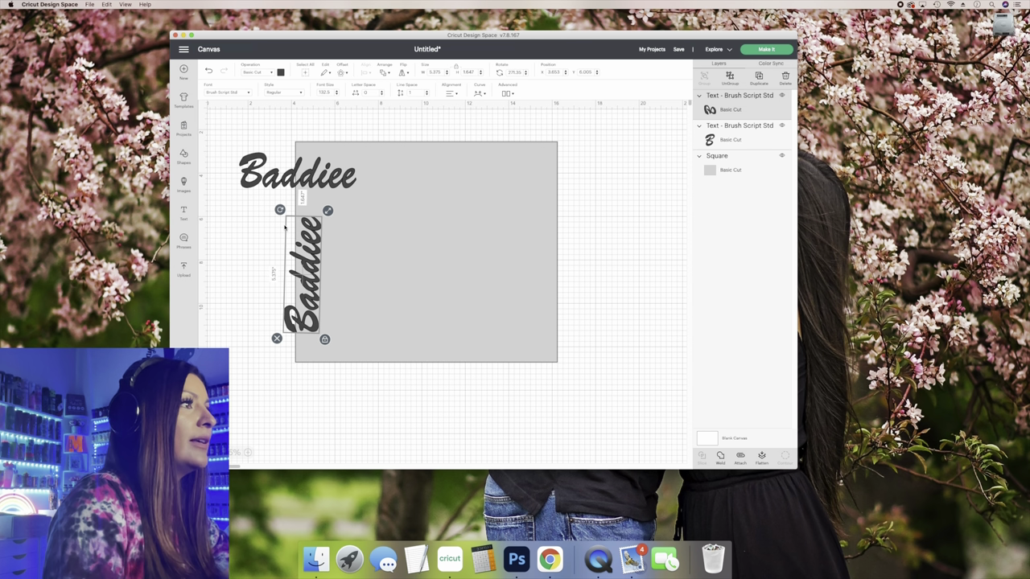
pyautogui.moveTo(280, 210); pyautogui.dragTo(279, 211)
pyautogui.moveTo(303, 270); pyautogui.dragTo(287, 271)
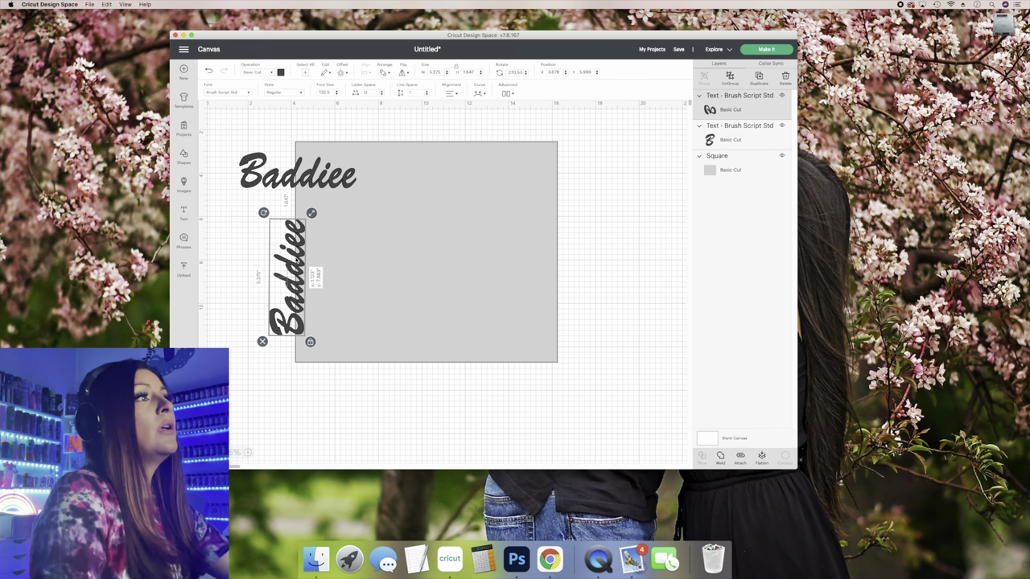
# Weld the horizontal and vertical "Baddiee" words into one shape, leaving the grey rectangle as a separate visible layer.
pyautogui.click(362, 273)
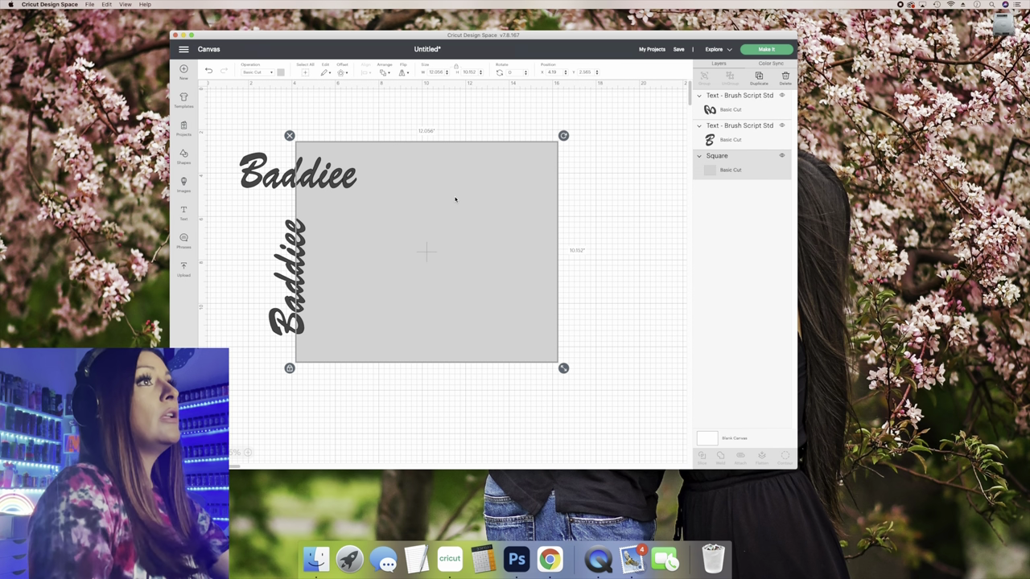
pyautogui.click(780, 157)
pyautogui.click(781, 156)
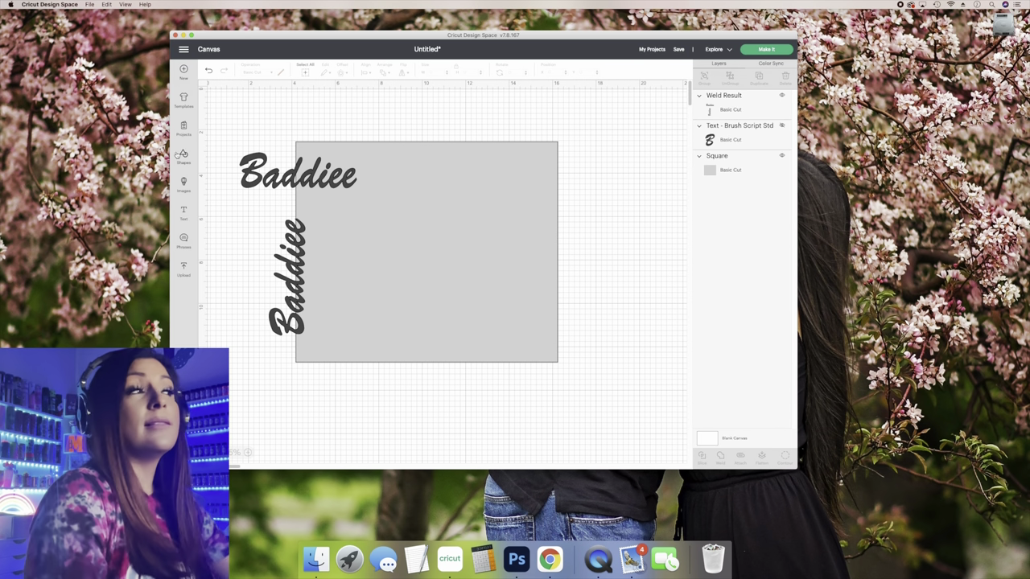
# Insert a square, stretch it into a vertical strip about 2.19 × 10.83 inches, and recolour it light blue.
pyautogui.click(185, 155)
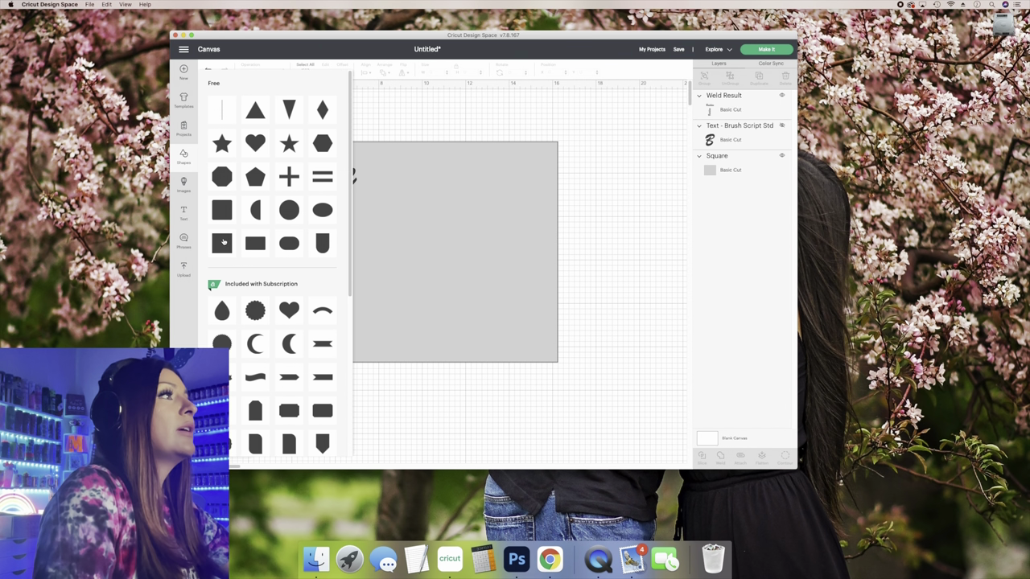
pyautogui.click(223, 242)
pyautogui.moveTo(236, 118); pyautogui.dragTo(506, 331)
pyautogui.moveTo(492, 283); pyautogui.dragTo(491, 313)
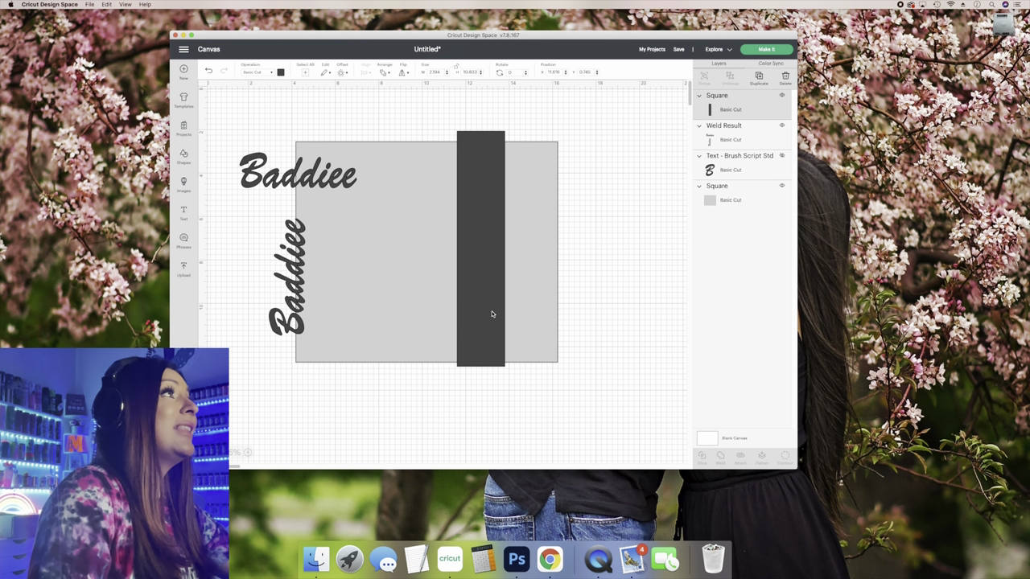
pyautogui.click(280, 73)
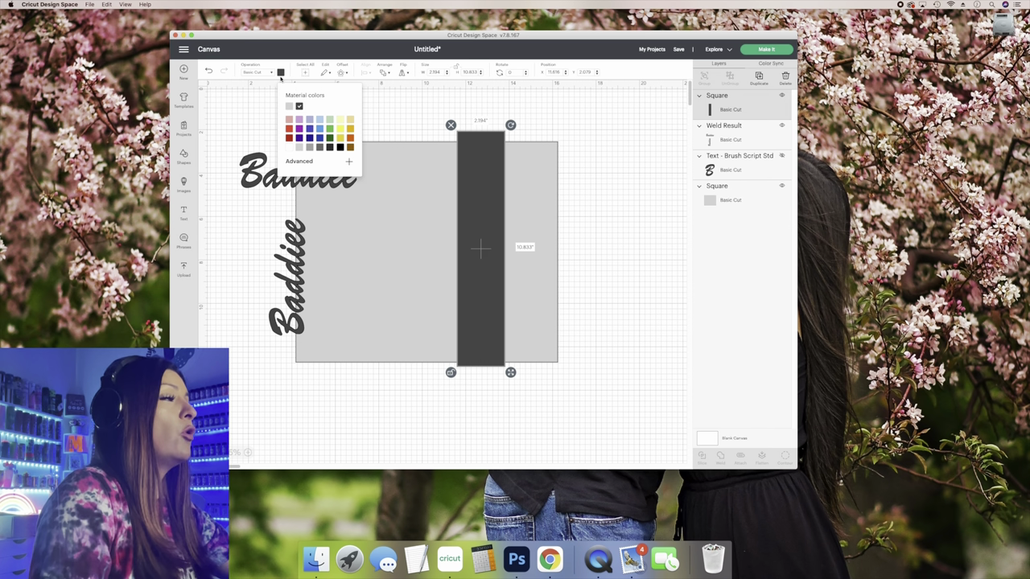
pyautogui.click(319, 119)
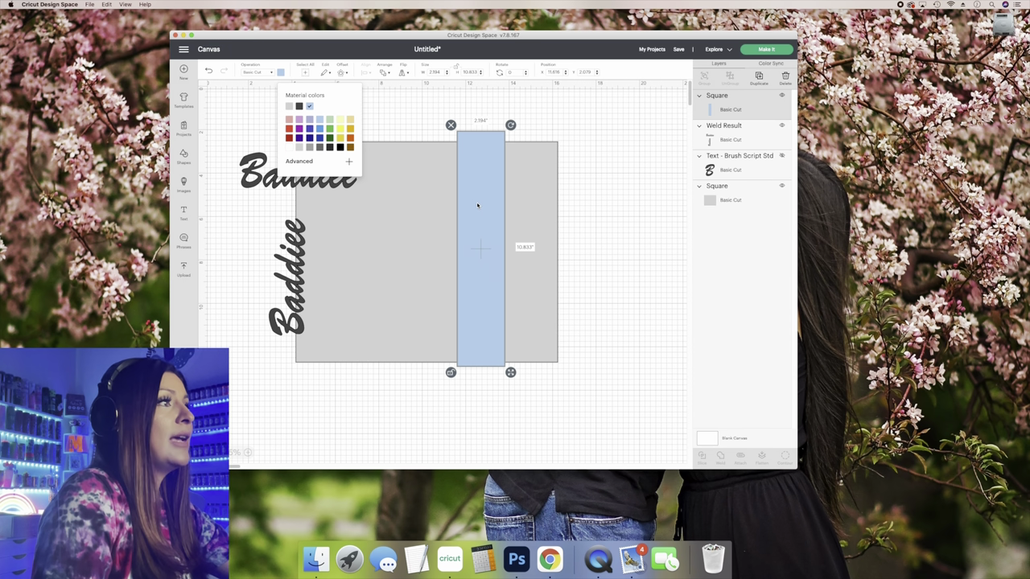
# Send the light blue strip behind the welded words and align its right edge with the grey rectangle's left edge.
pyautogui.moveTo(477, 206); pyautogui.dragTo(475, 211)
pyautogui.moveTo(475, 165); pyautogui.dragTo(432, 155)
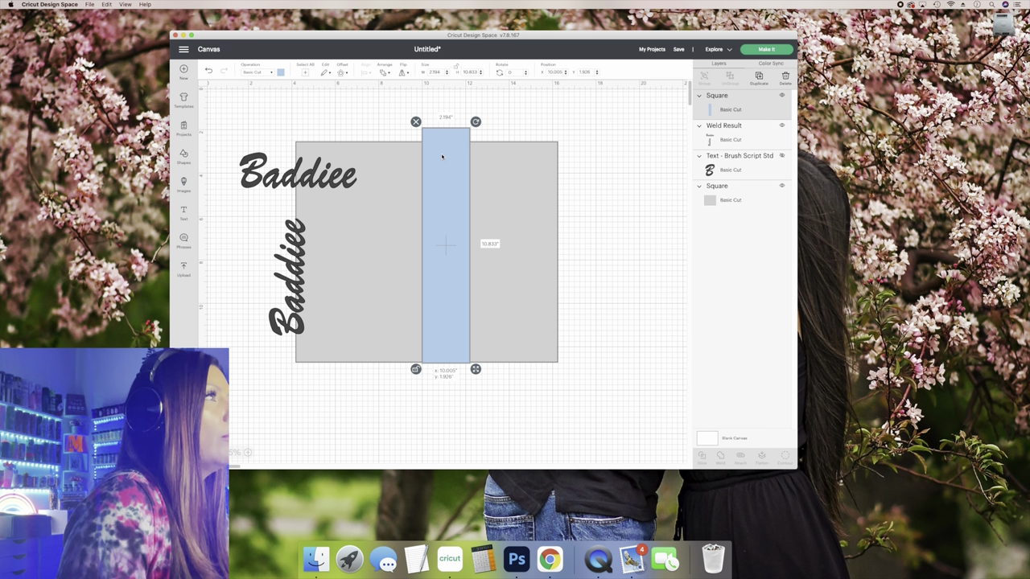
pyautogui.moveTo(443, 157); pyautogui.dragTo(430, 167)
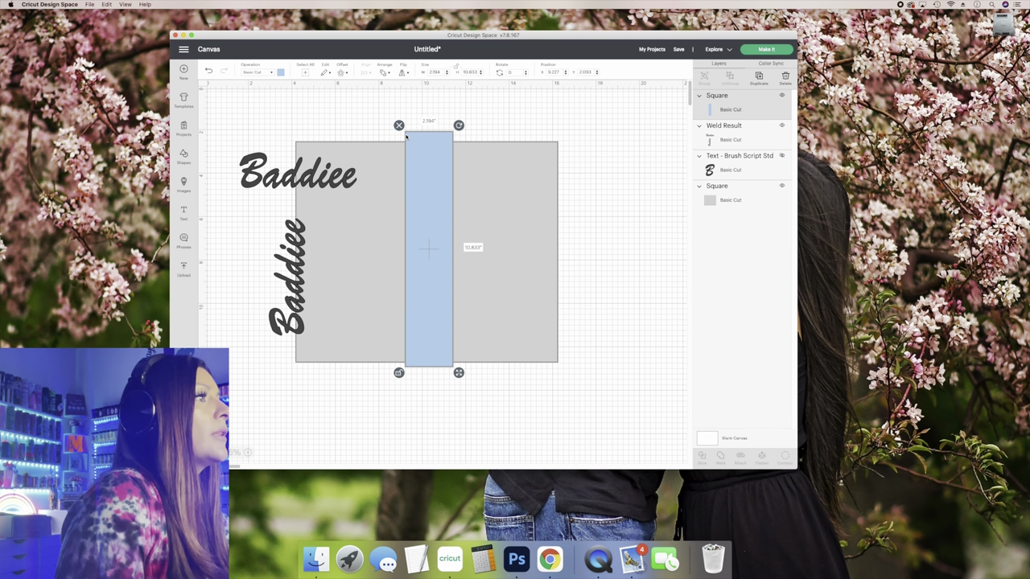
pyautogui.rightClick(445, 172)
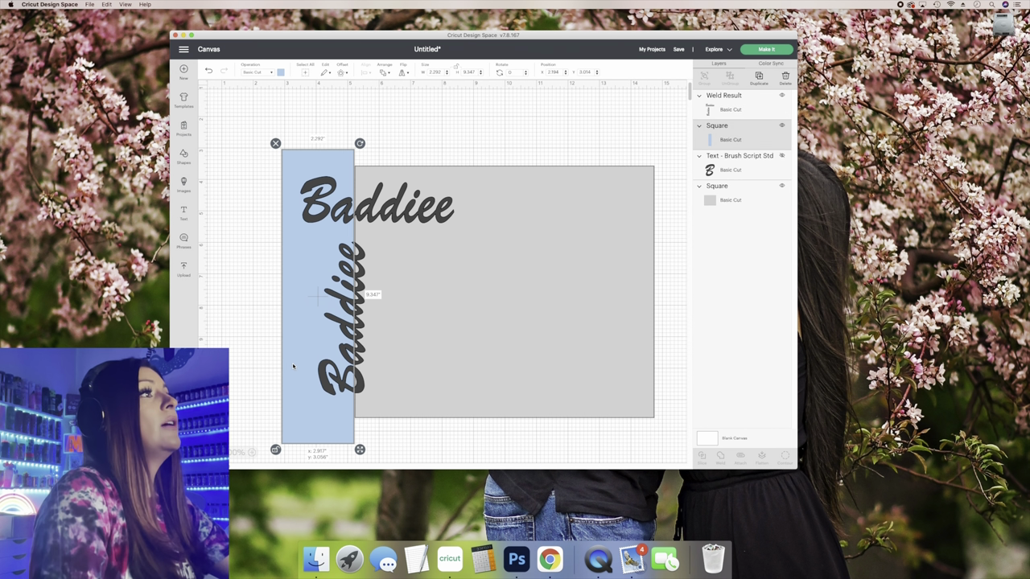
pyautogui.moveTo(294, 367); pyautogui.dragTo(295, 366)
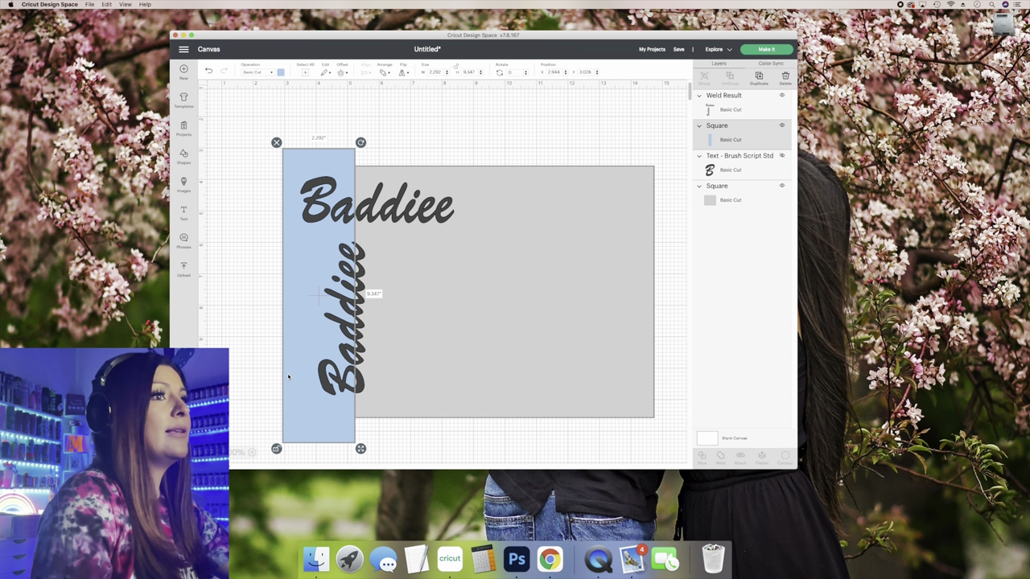
# Hide the grey rectangle and slice the welded words with the light blue strip.
pyautogui.click(782, 186)
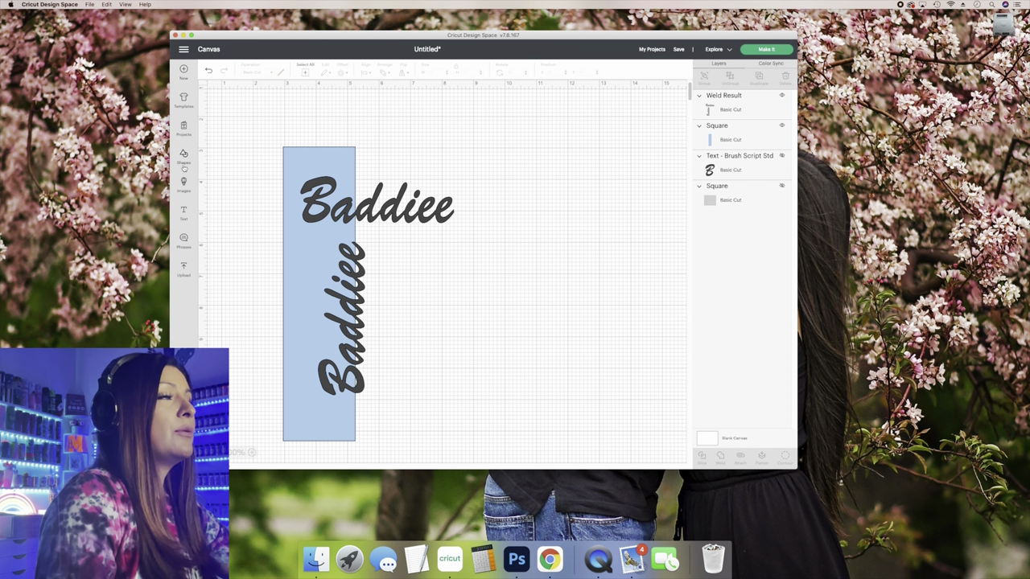
pyautogui.moveTo(244, 128); pyautogui.dragTo(509, 464)
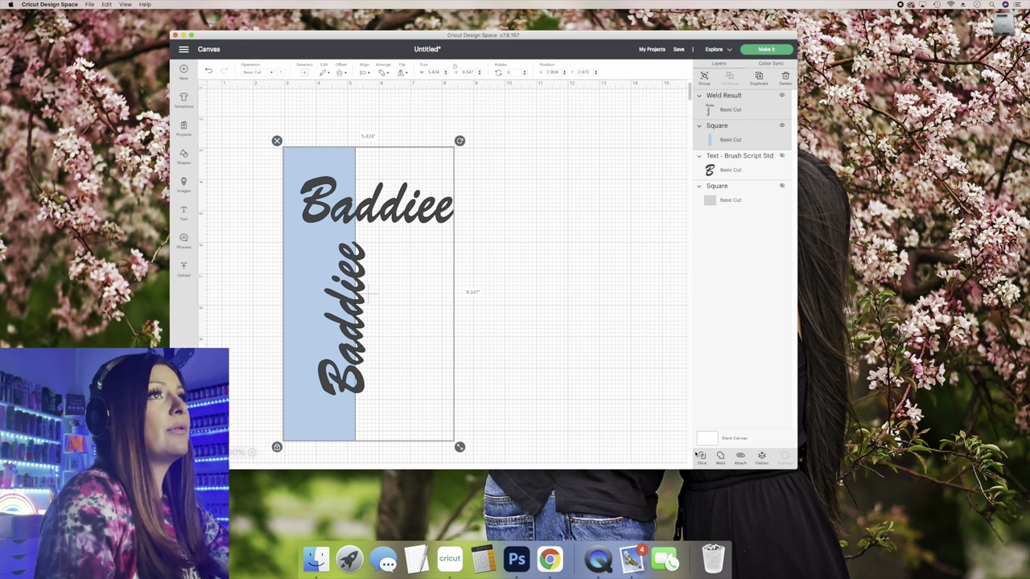
pyautogui.click(699, 457)
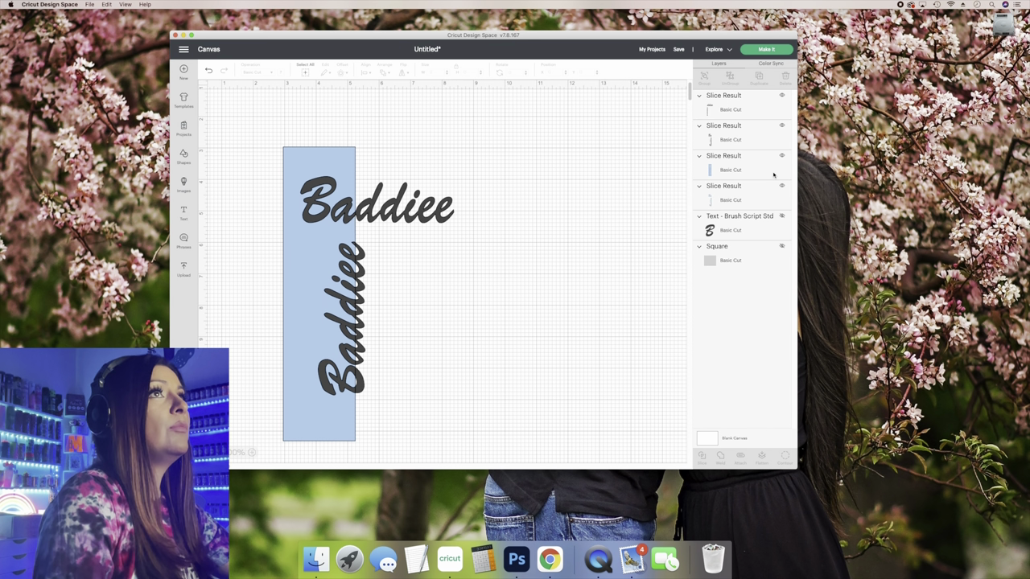
# Delete the two light blue slice pieces and show the grey rectangle again.
pyautogui.click(765, 170)
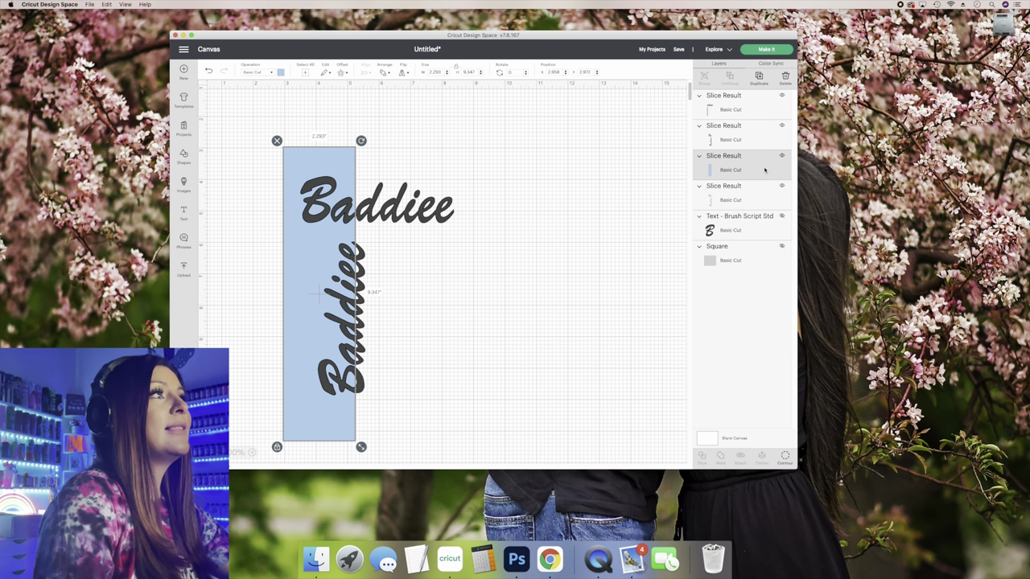
pyautogui.click(786, 77)
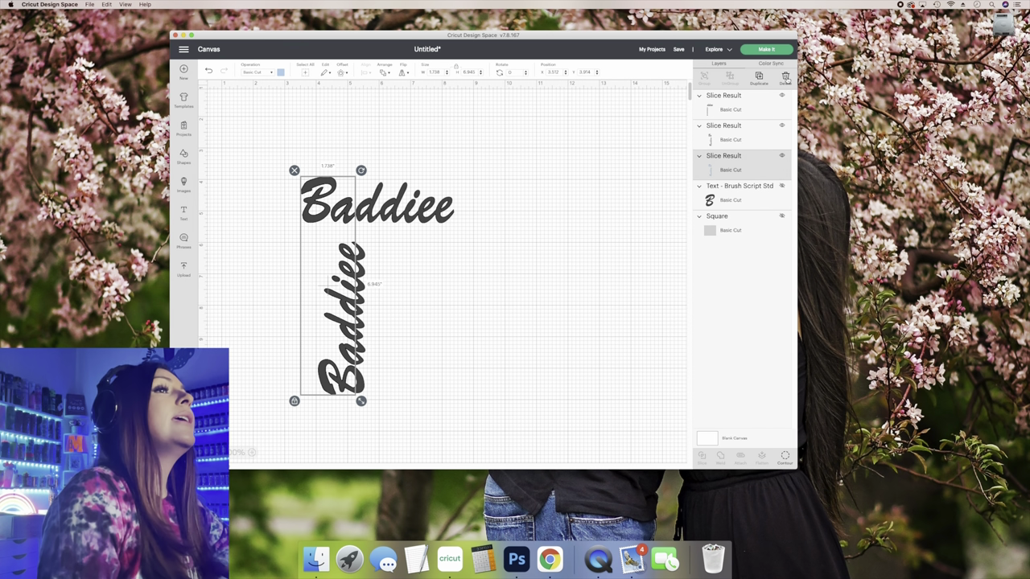
pyautogui.click(785, 76)
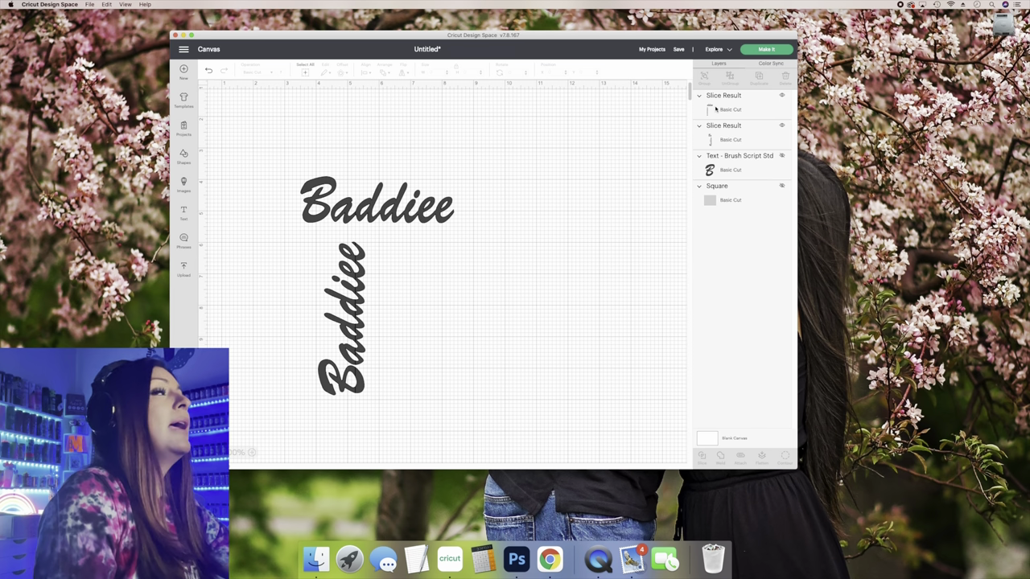
pyautogui.click(781, 186)
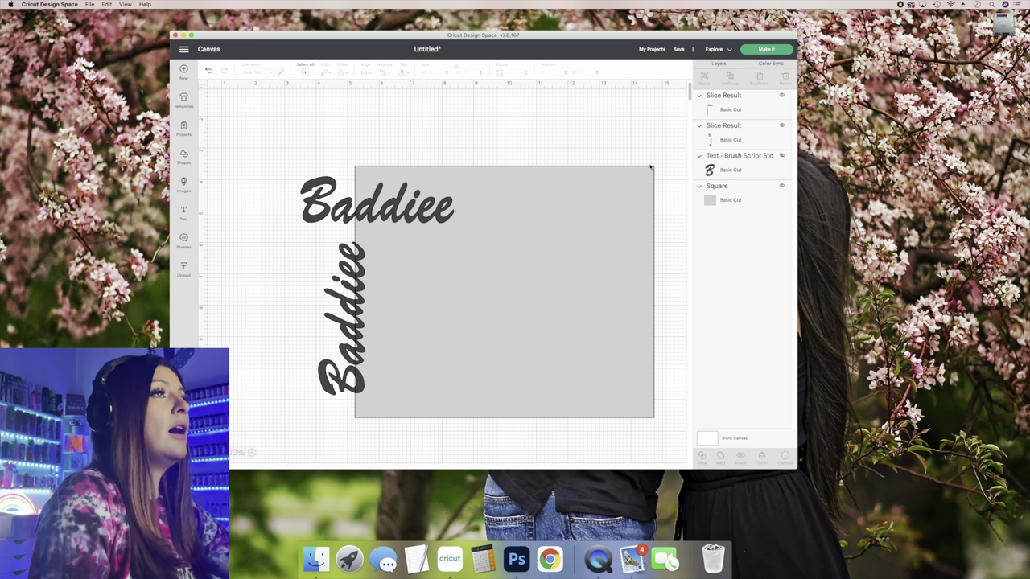
# Insert a score line, rotate it horizontal and stretch it to about 12 inches long above the grey rectangle.
pyautogui.hscroll(3, 653, 168)
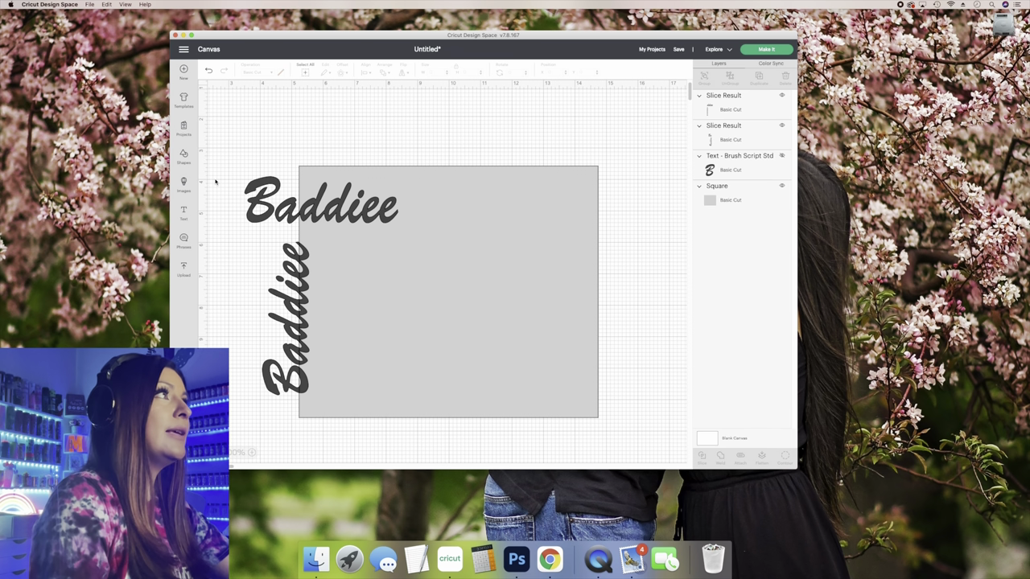
pyautogui.click(182, 155)
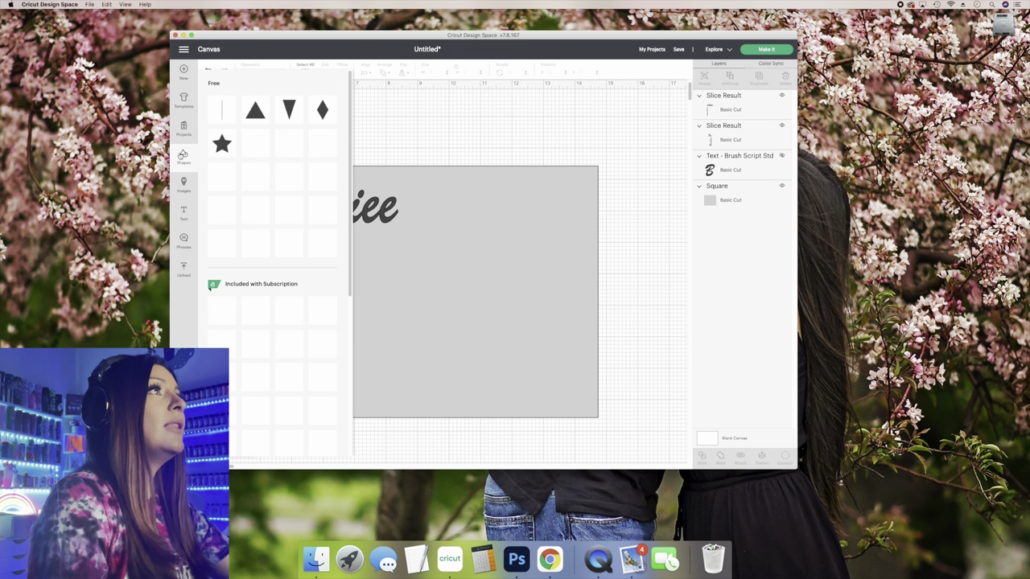
pyautogui.click(222, 110)
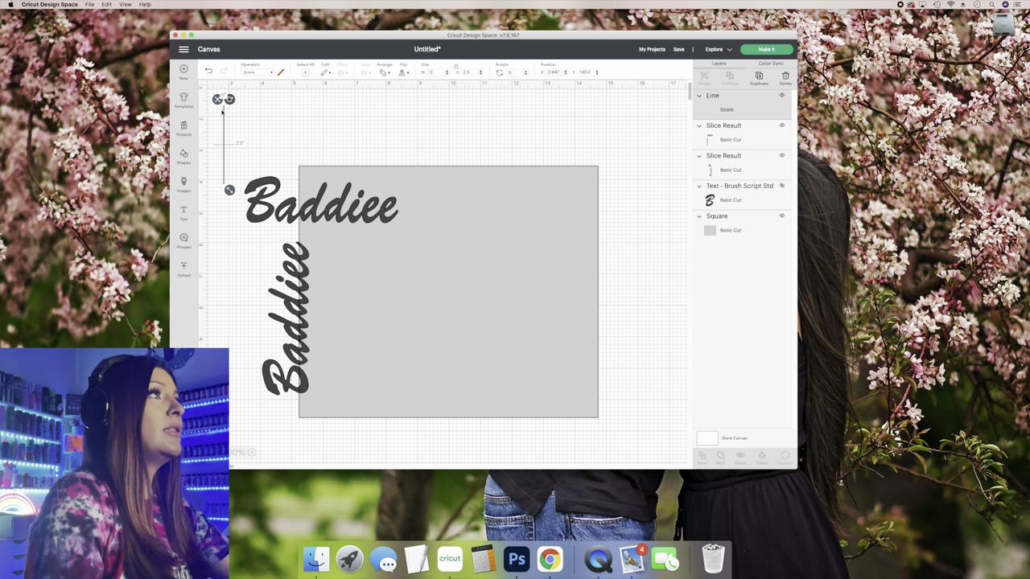
pyautogui.moveTo(223, 113); pyautogui.dragTo(485, 150)
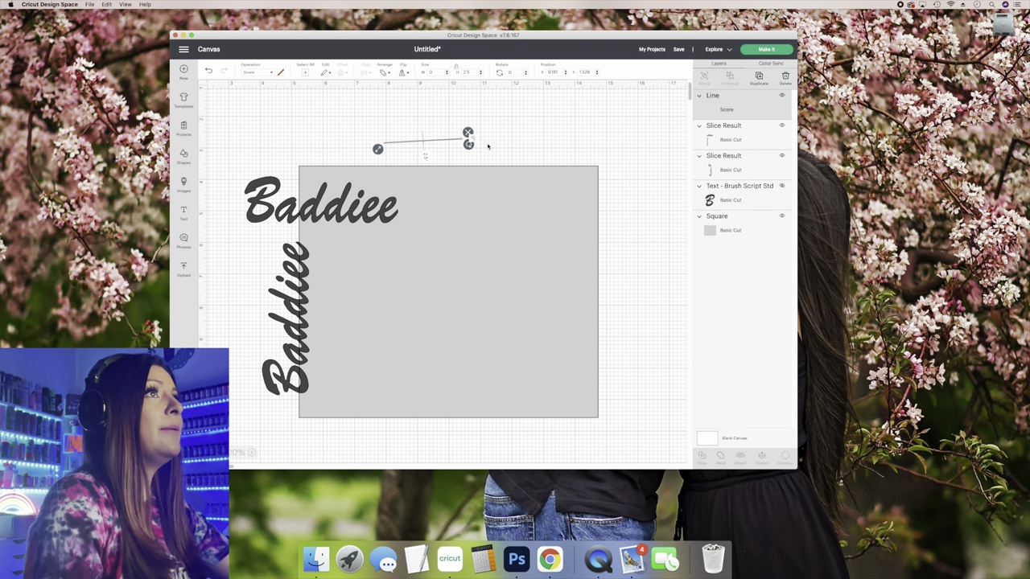
pyautogui.moveTo(379, 148); pyautogui.dragTo(209, 150)
pyautogui.moveTo(366, 145); pyautogui.dragTo(510, 135)
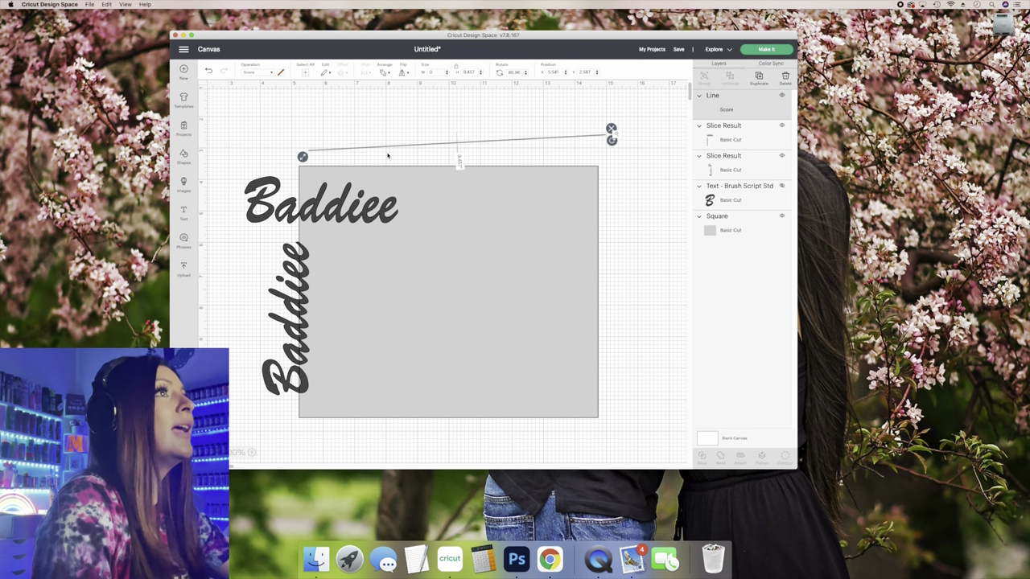
pyautogui.moveTo(301, 156); pyautogui.dragTo(244, 157)
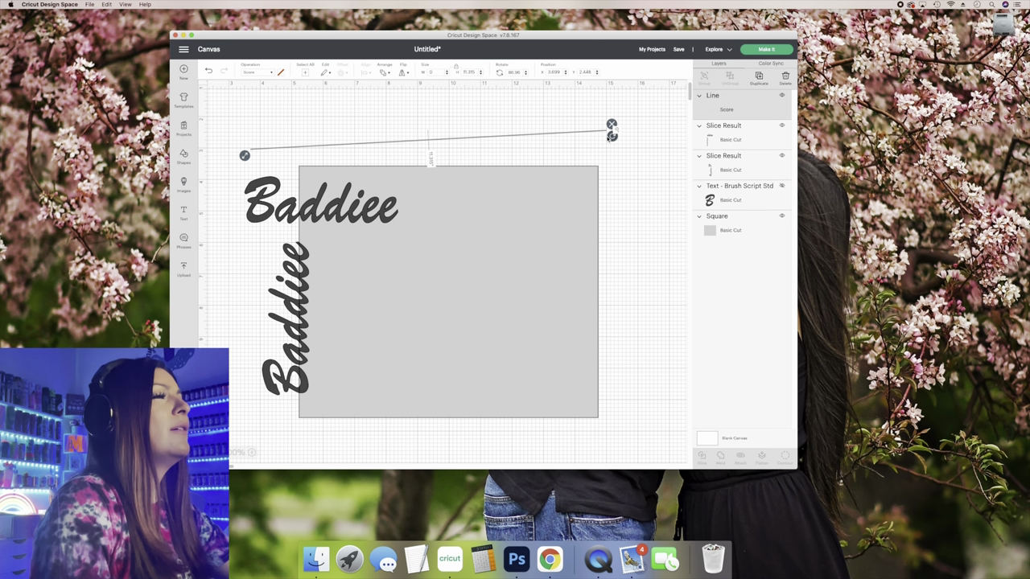
pyautogui.moveTo(612, 136)
pyautogui.mouseDown()
pyautogui.moveTo(610, 147)
pyautogui.moveTo(582, 144)
pyautogui.moveTo(624, 154)
pyautogui.moveTo(597, 148)
pyautogui.mouseUp()
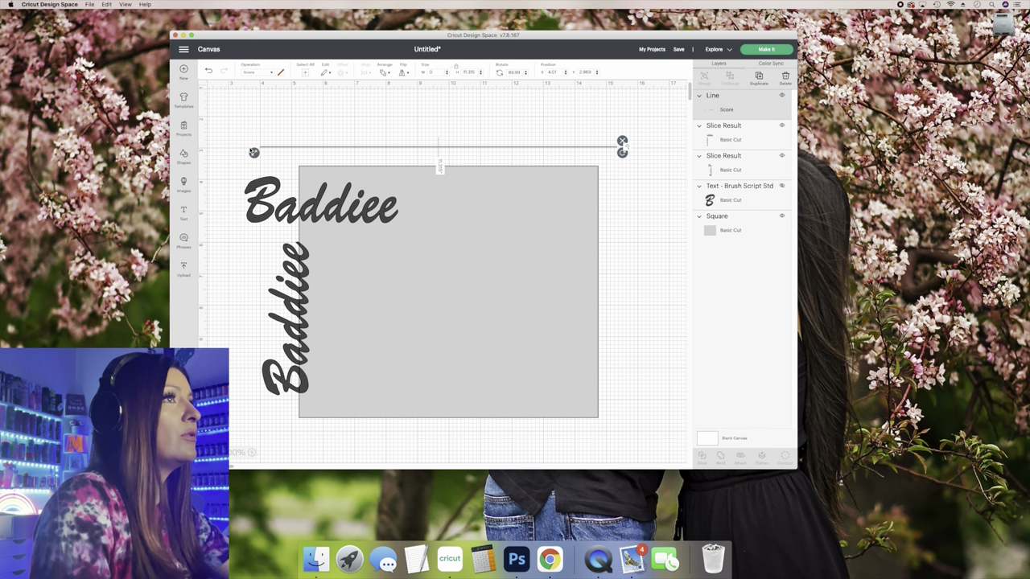
pyautogui.moveTo(253, 153); pyautogui.dragTo(233, 153)
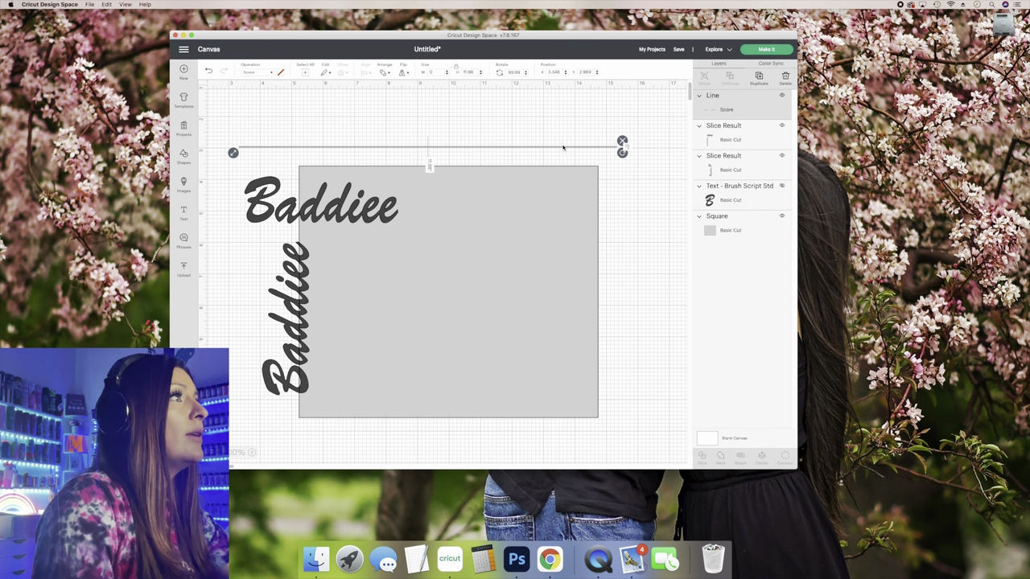
# Place the score line along the bottom of the horizontal word and a duplicate across the lower part of the vertical word.
pyautogui.moveTo(564, 147); pyautogui.dragTo(581, 225)
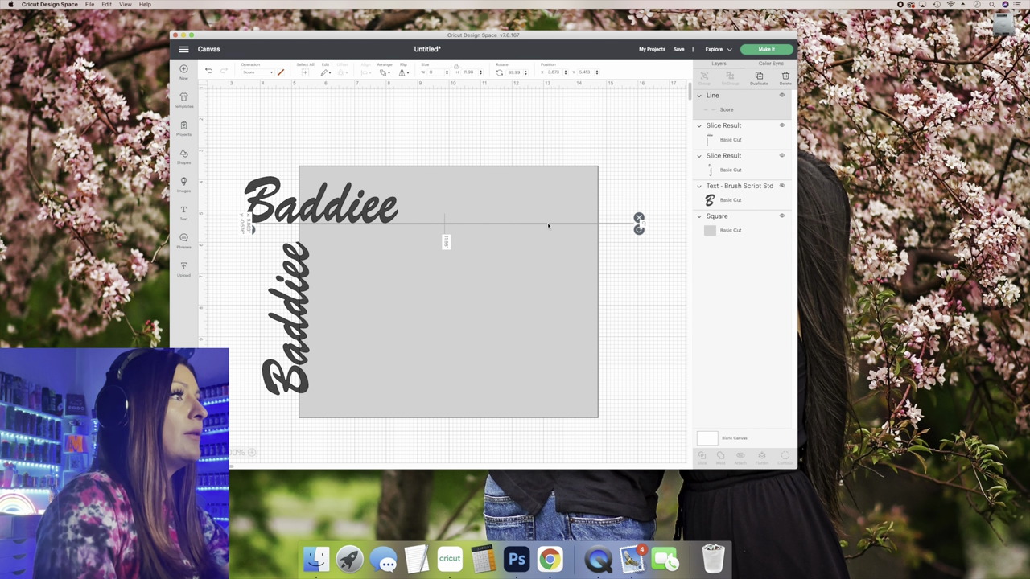
pyautogui.rightClick(548, 225)
pyautogui.click(568, 291)
pyautogui.moveTo(497, 230); pyautogui.dragTo(523, 367)
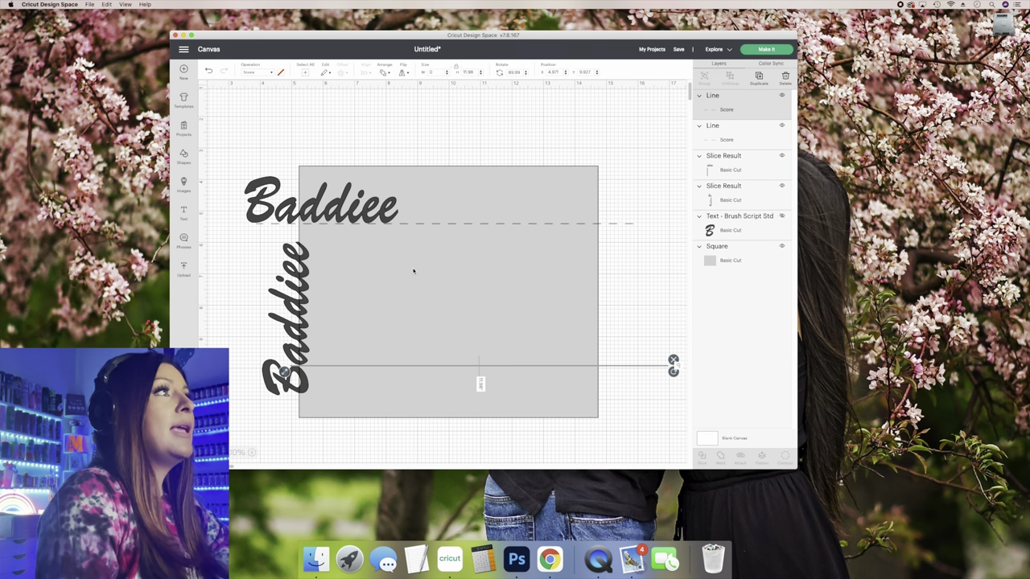
pyautogui.click(423, 138)
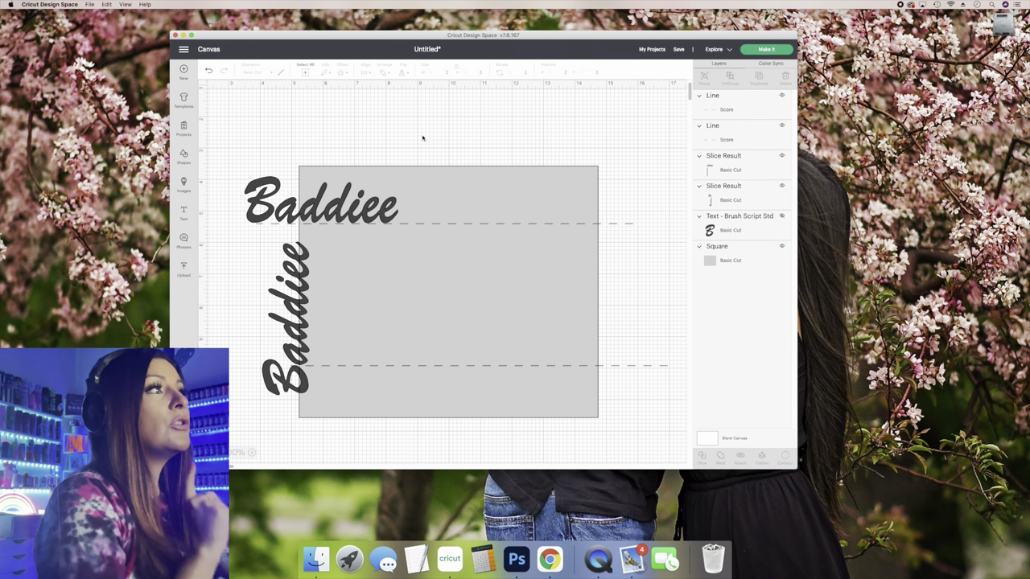
# Move the slice piece outside the grey rectangle's left edge to its inner right edge, keeping its height level with the score lines.
pyautogui.click(258, 200)
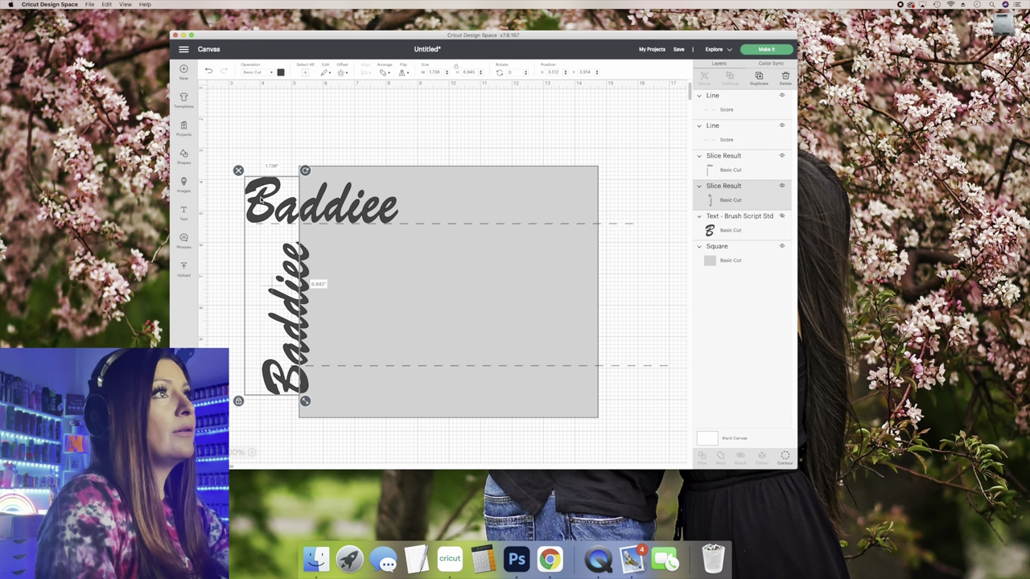
pyautogui.moveTo(259, 198); pyautogui.dragTo(566, 206)
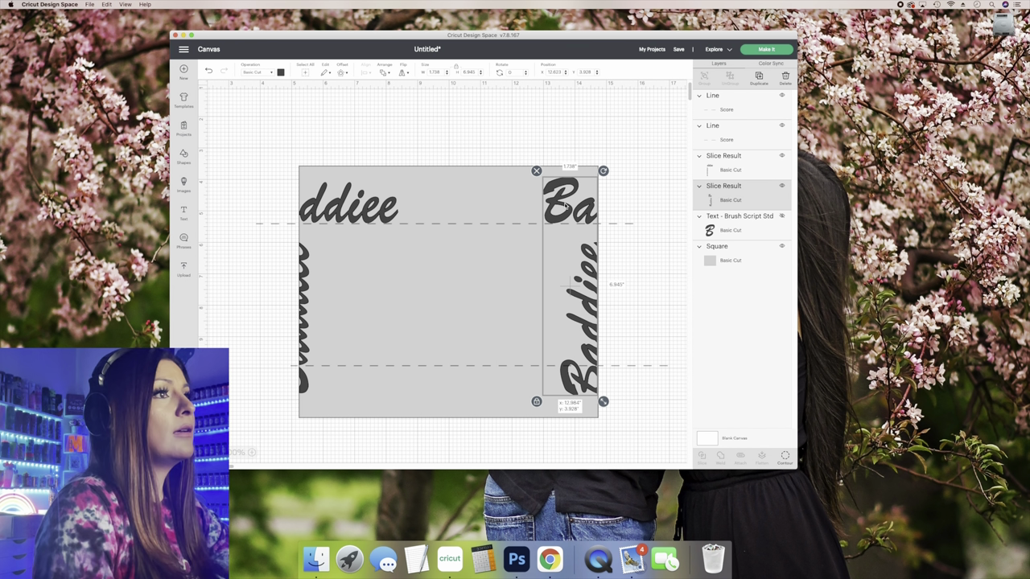
pyautogui.moveTo(567, 206); pyautogui.dragTo(565, 206)
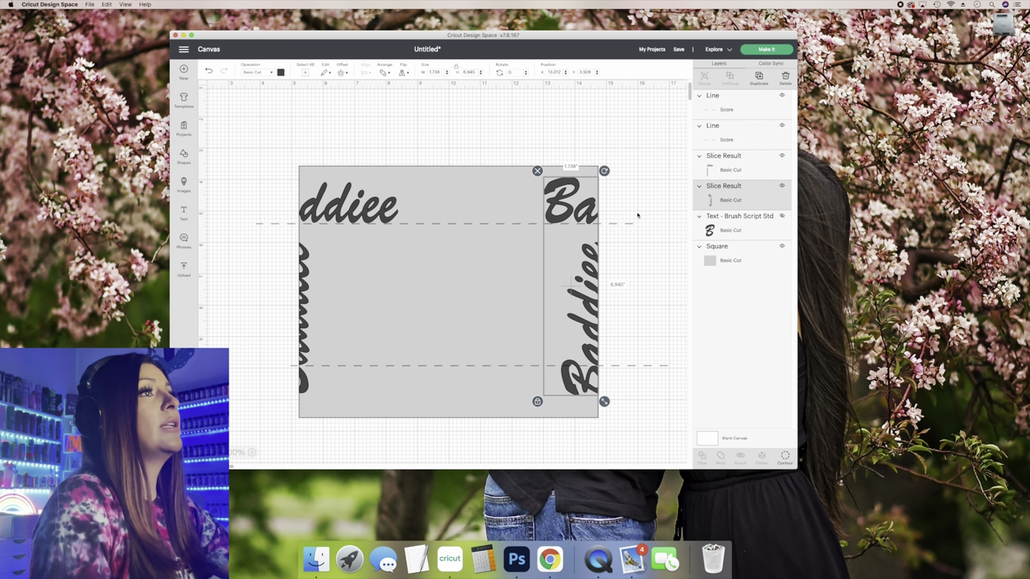
pyautogui.click(644, 216)
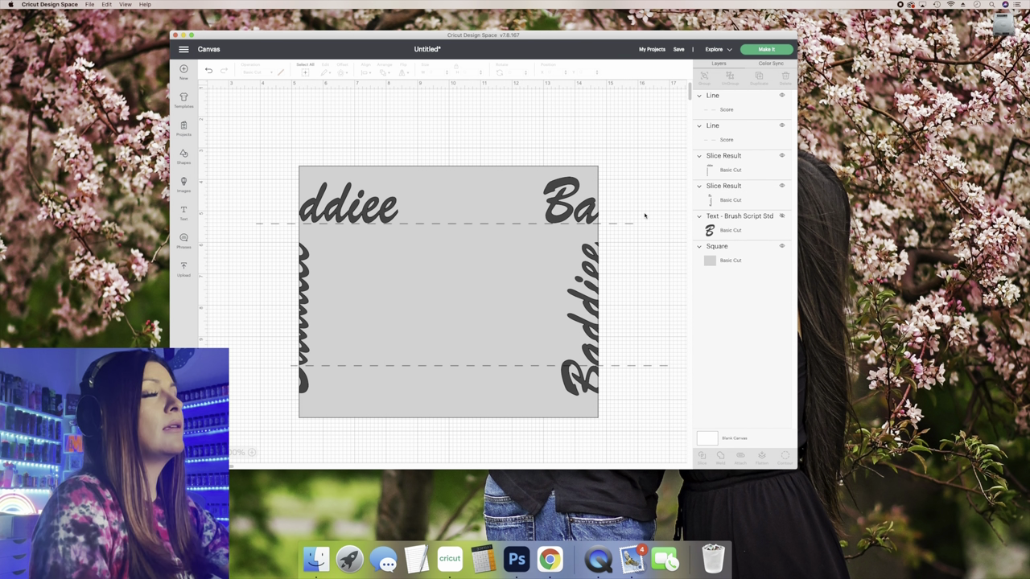
pyautogui.click(566, 213)
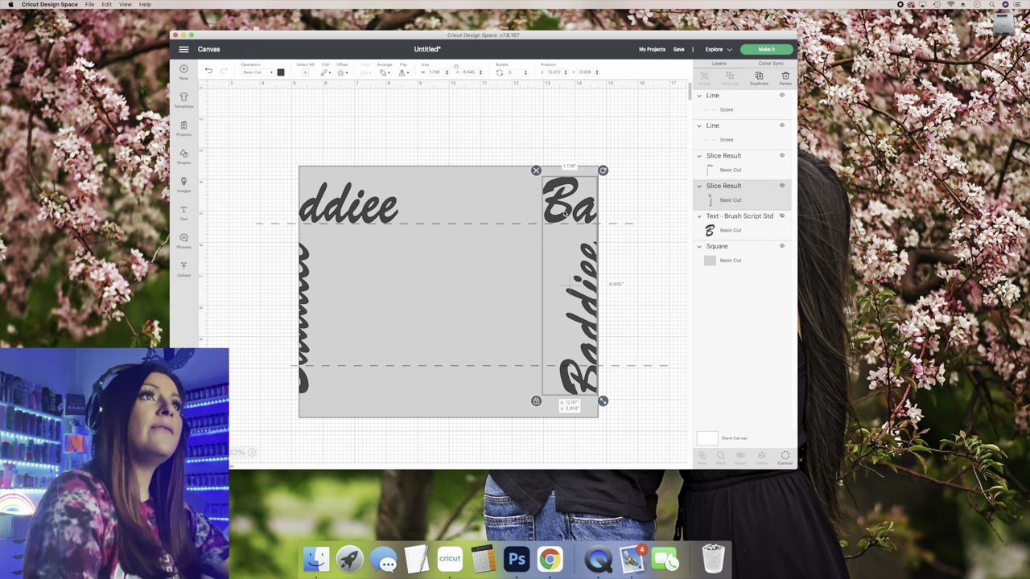
pyautogui.click(635, 219)
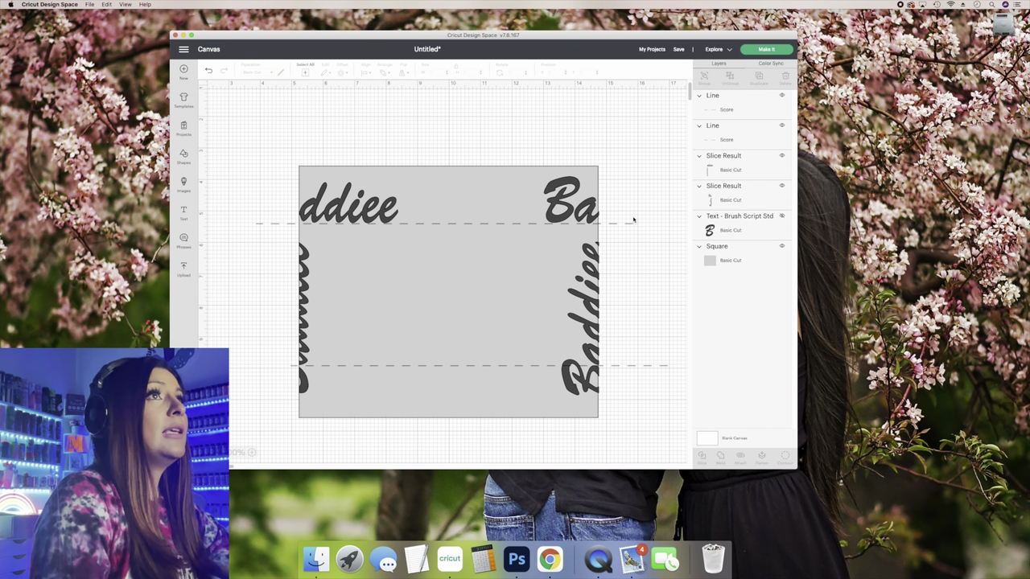
pyautogui.click(749, 105)
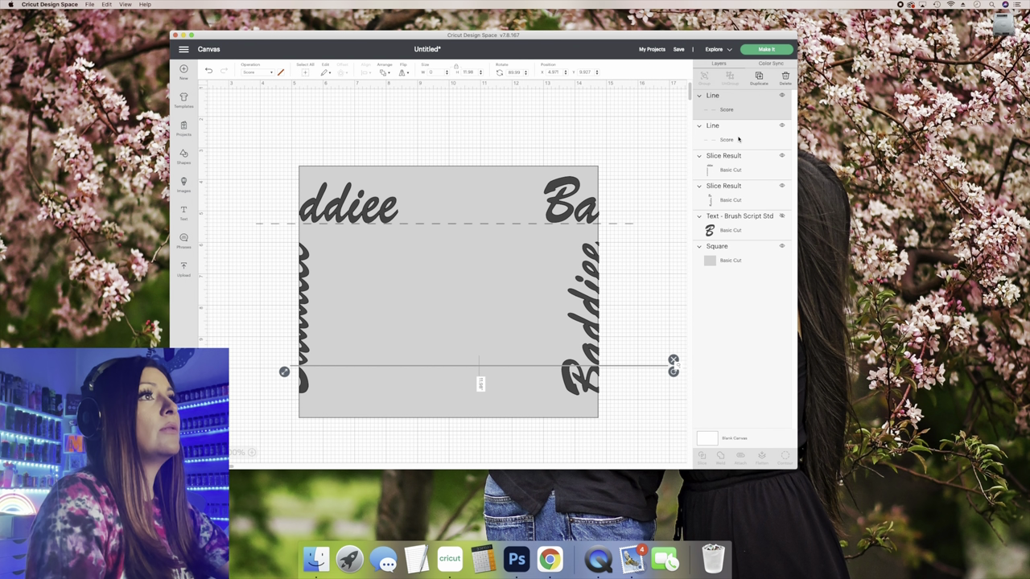
pyautogui.click(740, 141)
pyautogui.keyDown('shift'); pyautogui.click(740, 103); pyautogui.keyUp('shift')
pyautogui.rightClick(734, 113)
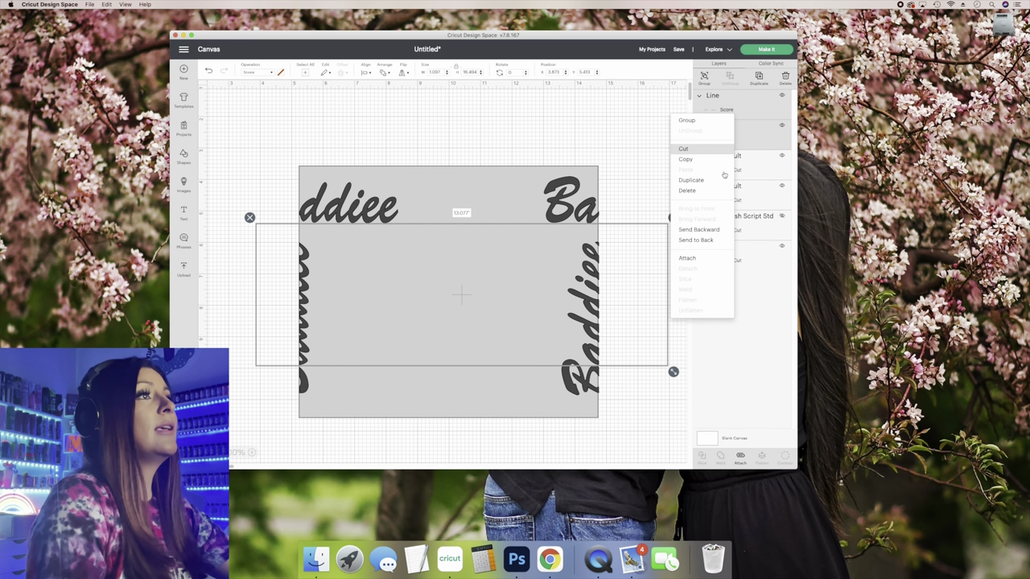
pyautogui.click(710, 191)
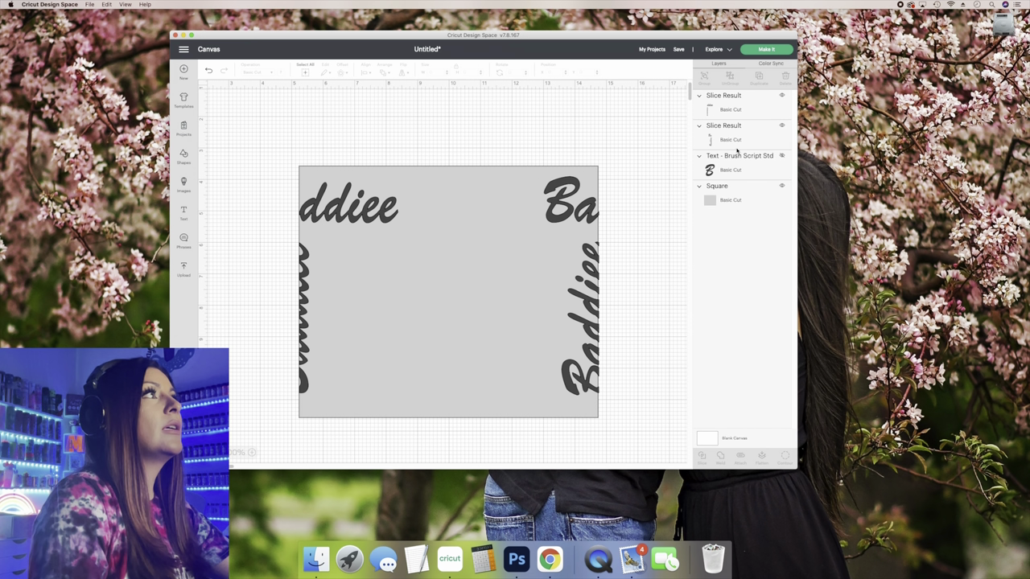
pyautogui.click(747, 156)
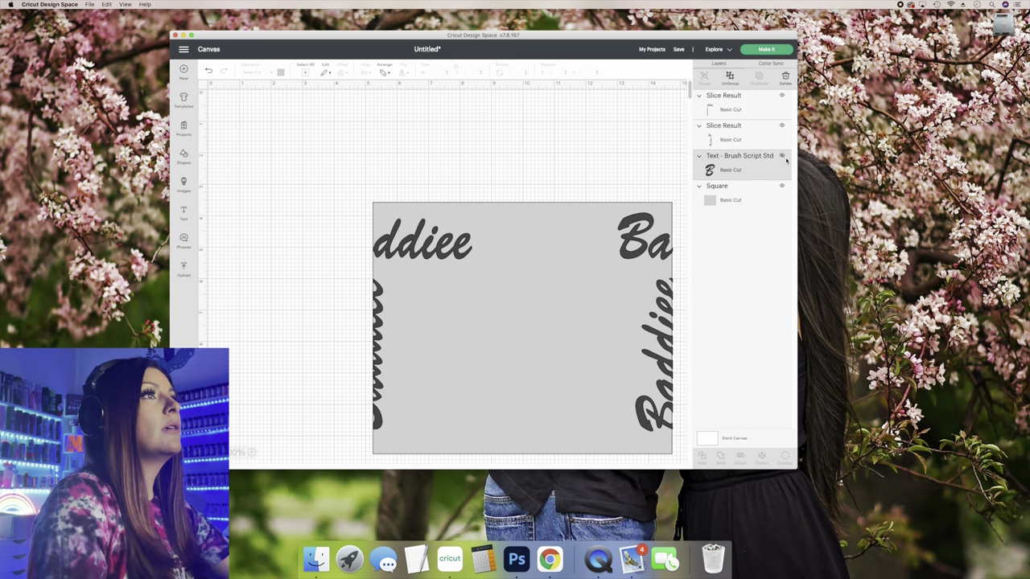
pyautogui.click(209, 71)
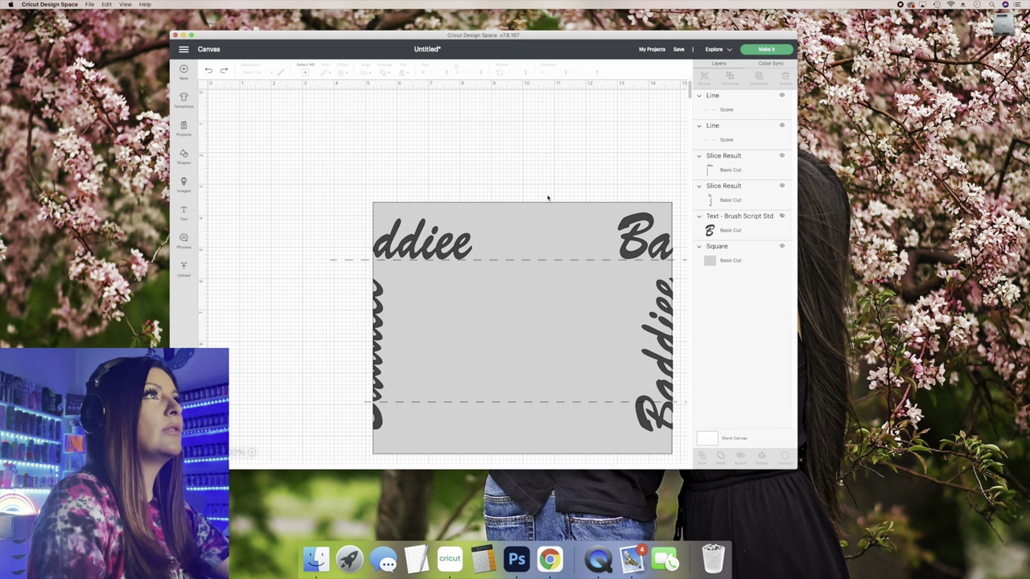
# Delete the two horizontal score lines used as alignment guides.
pyautogui.scroll(-5, 548, 198)
pyautogui.hscroll(3, 541, 186)
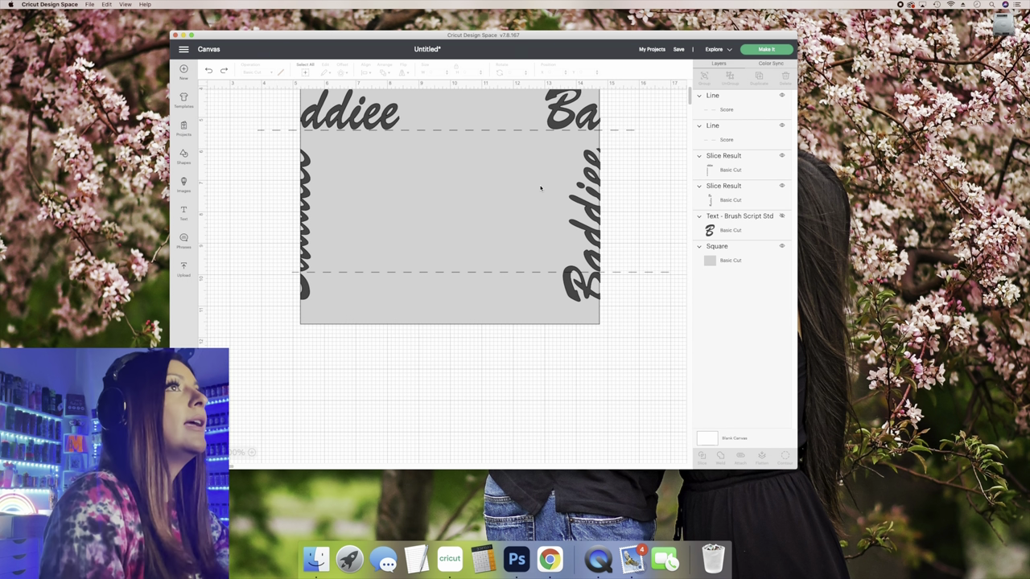
pyautogui.scroll(5, 541, 188)
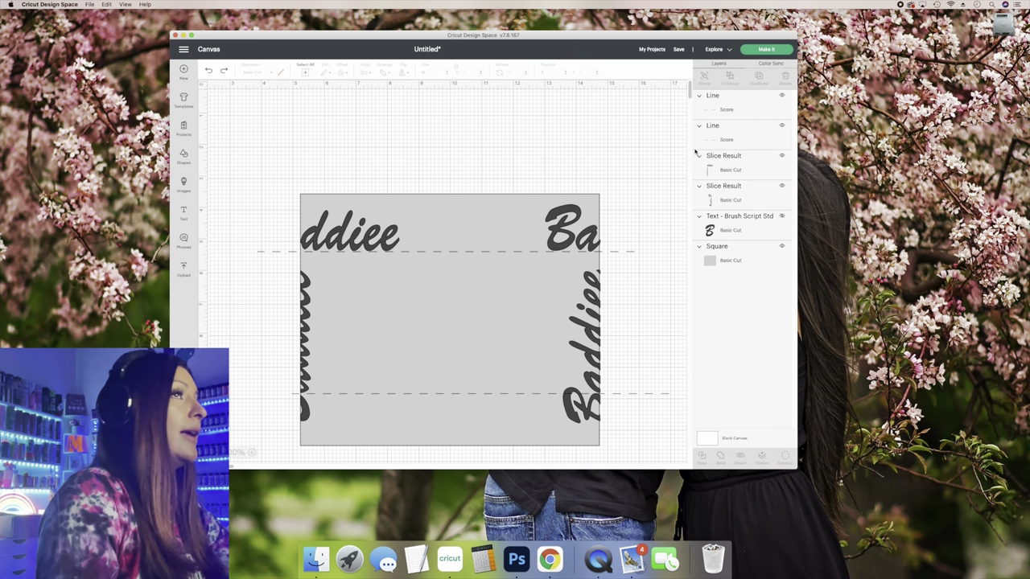
pyautogui.scroll(-5, 580, 162)
pyautogui.scroll(4, 595, 165)
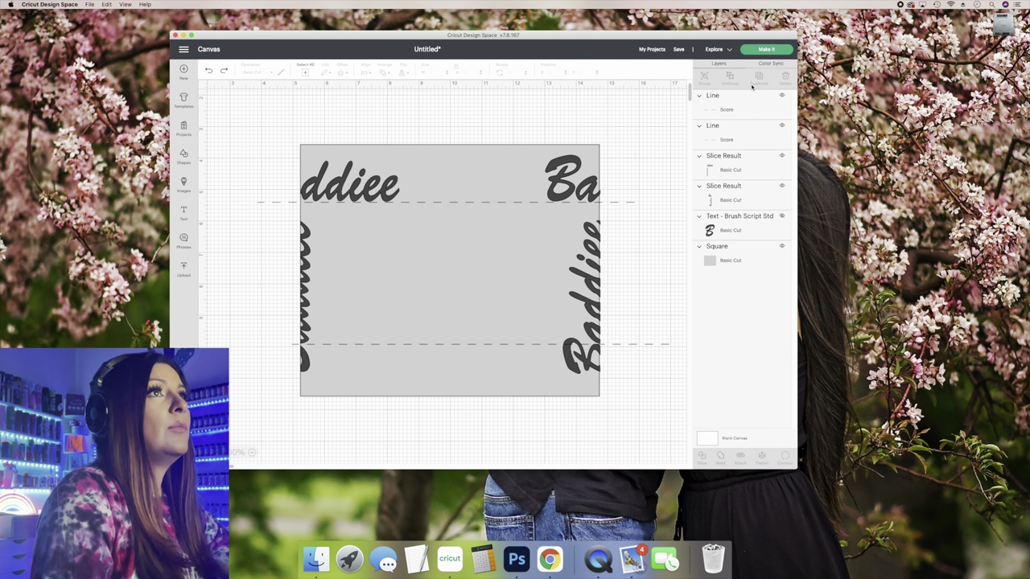
pyautogui.click(748, 130)
pyautogui.keyDown('shift'); pyautogui.click(742, 112); pyautogui.keyUp('shift')
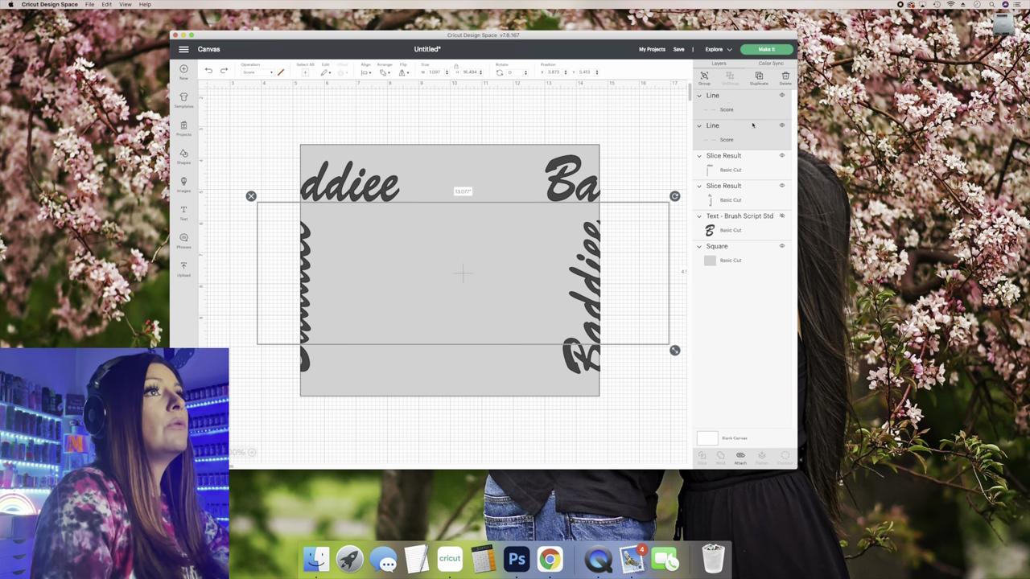
pyautogui.click(786, 77)
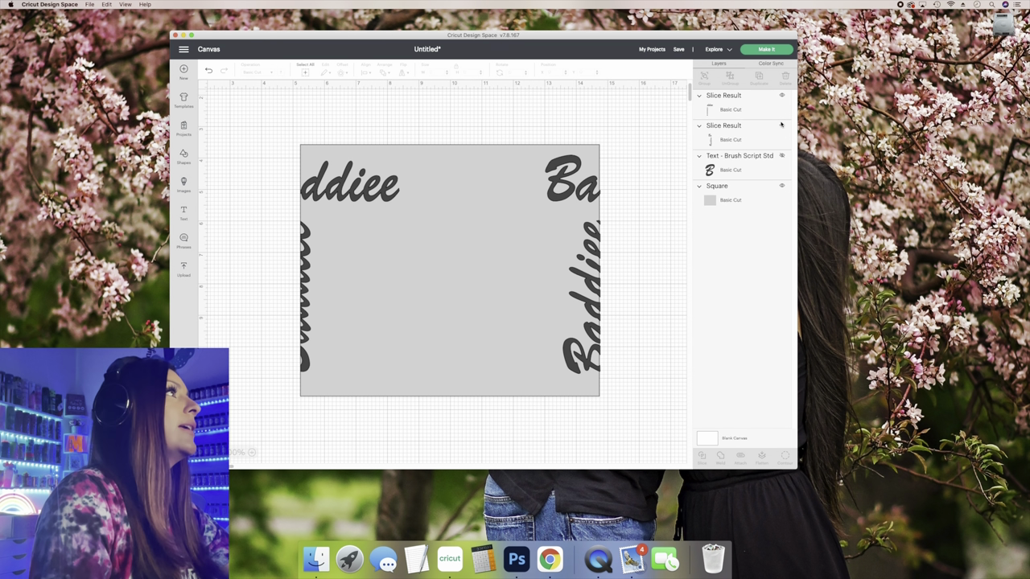
# Show the hidden "Baddiee" text again, keeping the left slice piece in its place.
pyautogui.click(783, 156)
pyautogui.moveTo(347, 200); pyautogui.dragTo(367, 213)
pyautogui.click(210, 71)
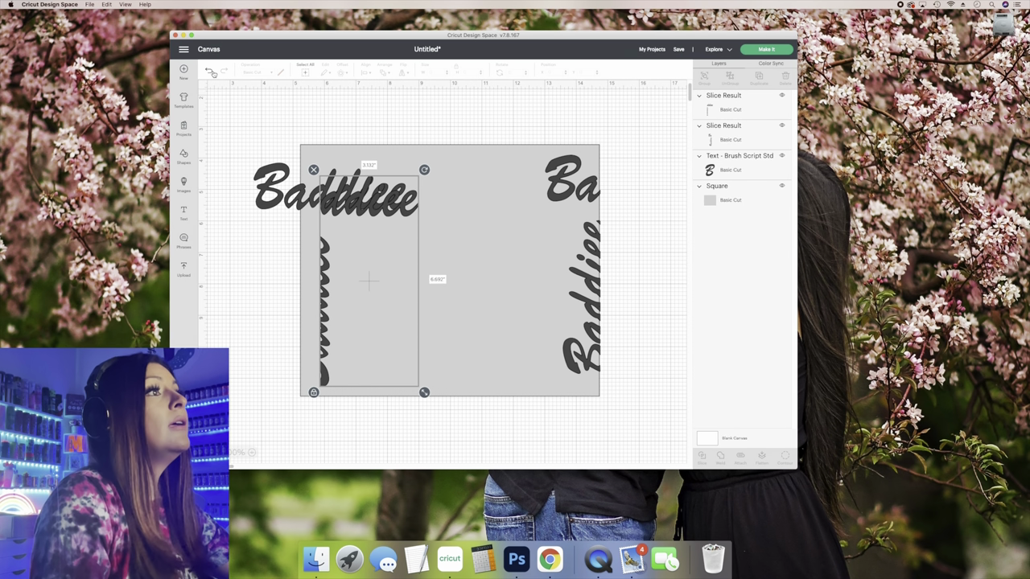
# Move the whole "Baddiee" word inside the grey rectangle and tilt it about 22° counterclockwise below the cut-off horizontal word.
pyautogui.moveTo(259, 186); pyautogui.dragTo(375, 227)
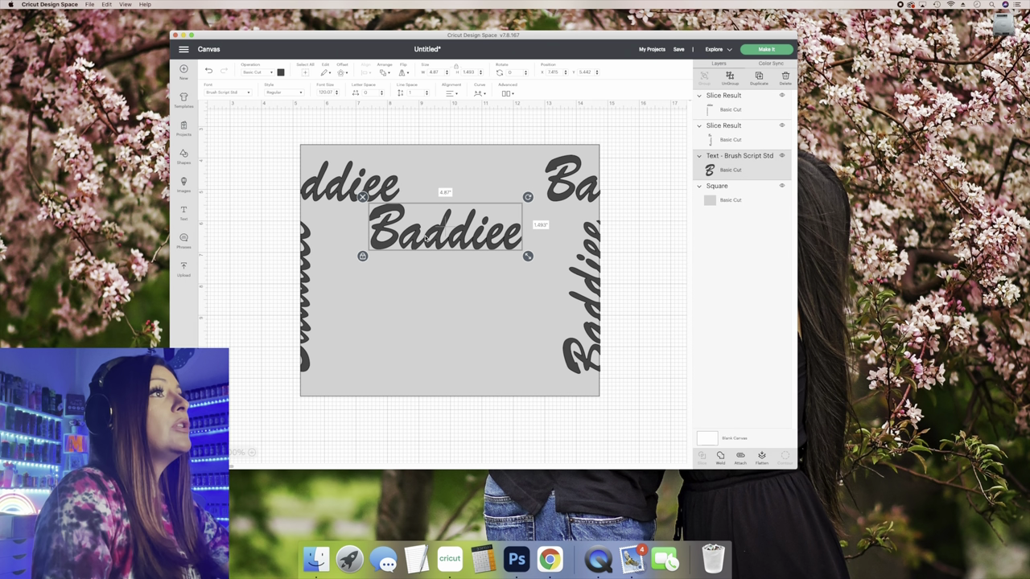
pyautogui.moveTo(438, 231); pyautogui.dragTo(429, 253)
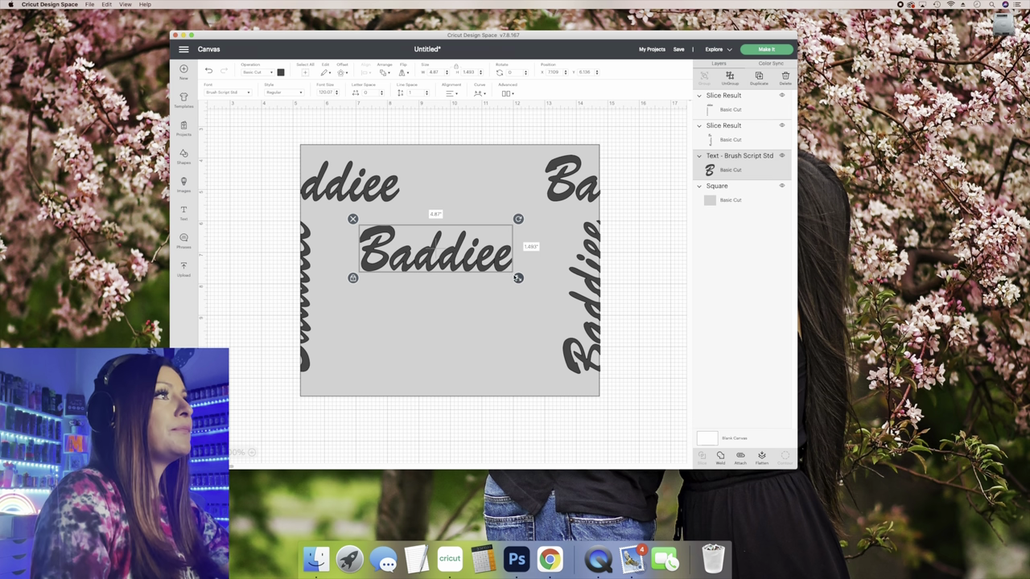
pyautogui.moveTo(518, 220); pyautogui.dragTo(495, 199)
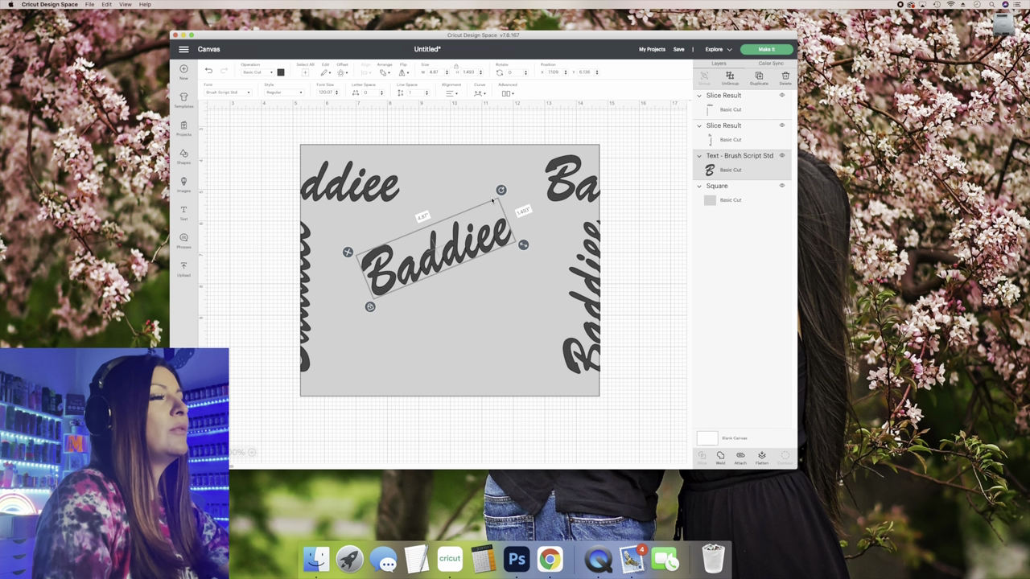
pyautogui.moveTo(465, 241); pyautogui.dragTo(427, 219)
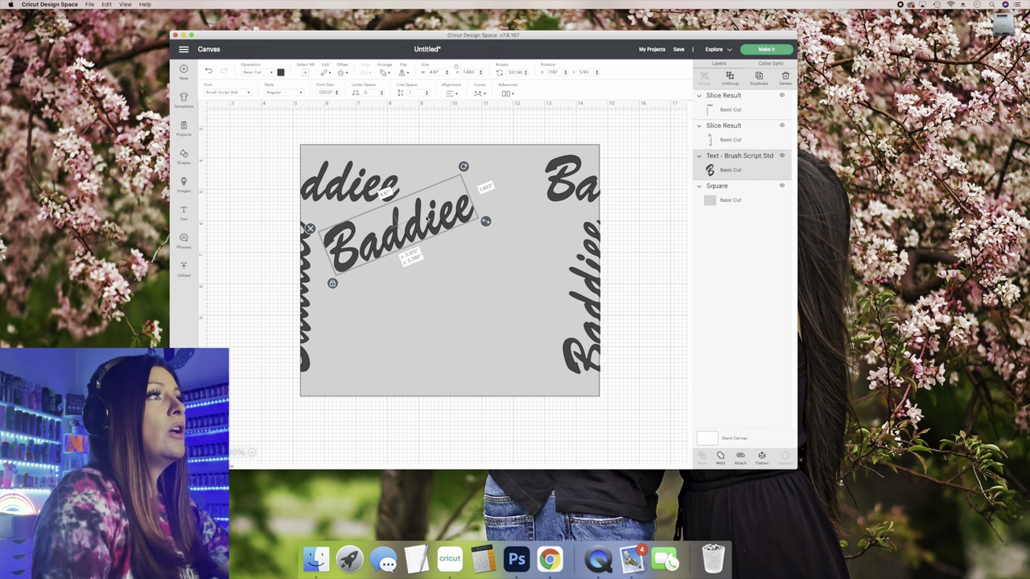
# Duplicate the tilted "Baddiee" word, rotate the copy to about 64.5° and place it between the first word and the right-edge lettering.
pyautogui.rightClick(438, 230)
pyautogui.click(431, 233)
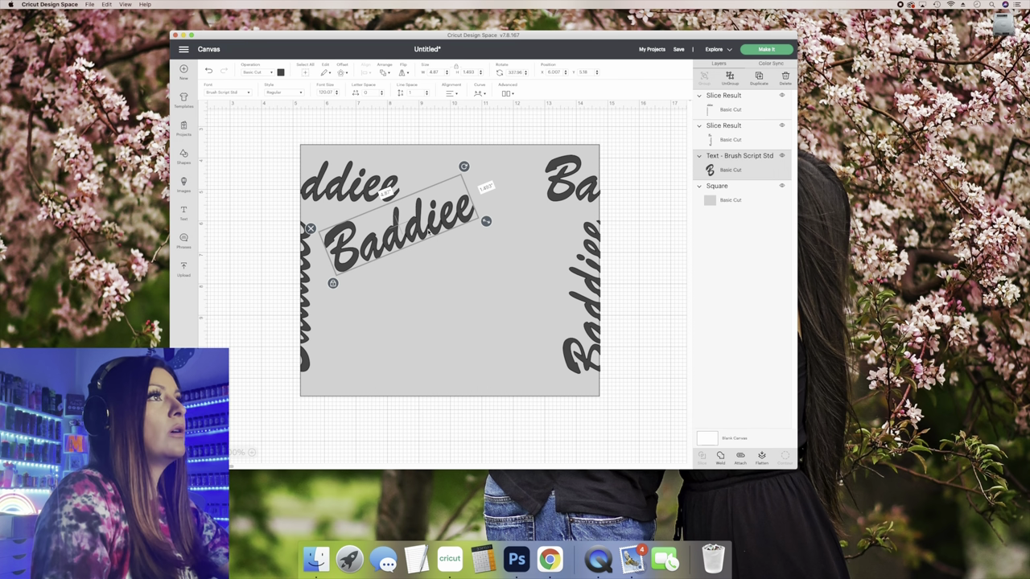
pyautogui.moveTo(422, 221); pyautogui.dragTo(458, 258)
pyautogui.moveTo(499, 203); pyautogui.dragTo(508, 316)
pyautogui.moveTo(463, 246); pyautogui.dragTo(535, 254)
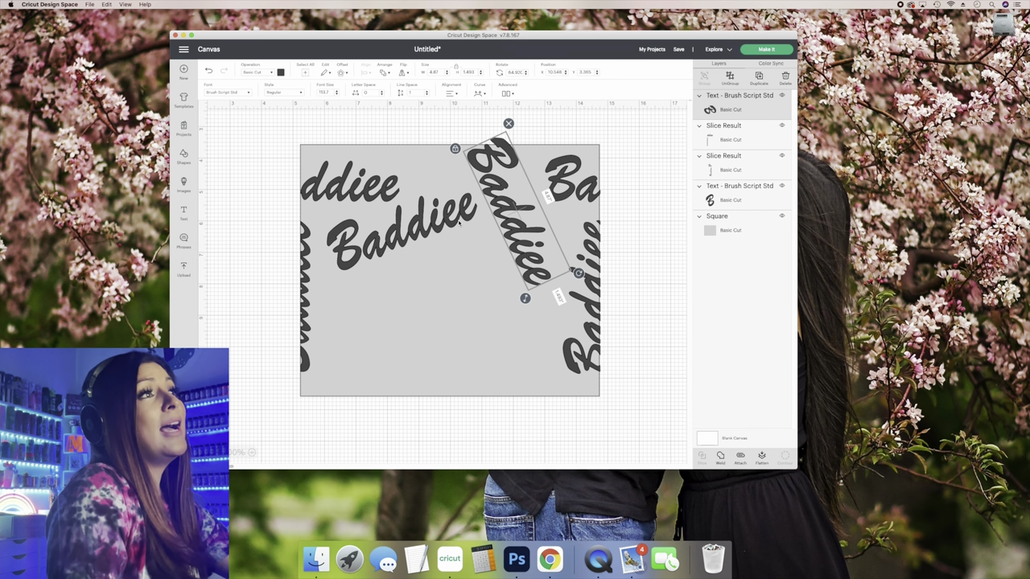
pyautogui.moveTo(491, 189); pyautogui.dragTo(500, 219)
pyautogui.click(500, 220)
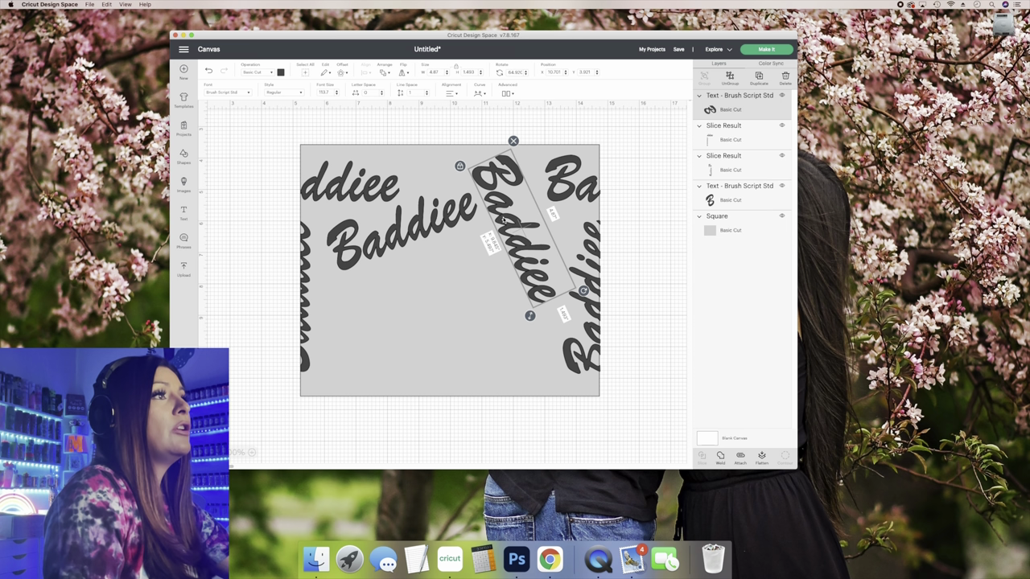
# Duplicate the steep "Baddiee" word, rotate the copy to about 14° and place it in the open area below the upper words.
pyautogui.rightClick(505, 216)
pyautogui.click(550, 287)
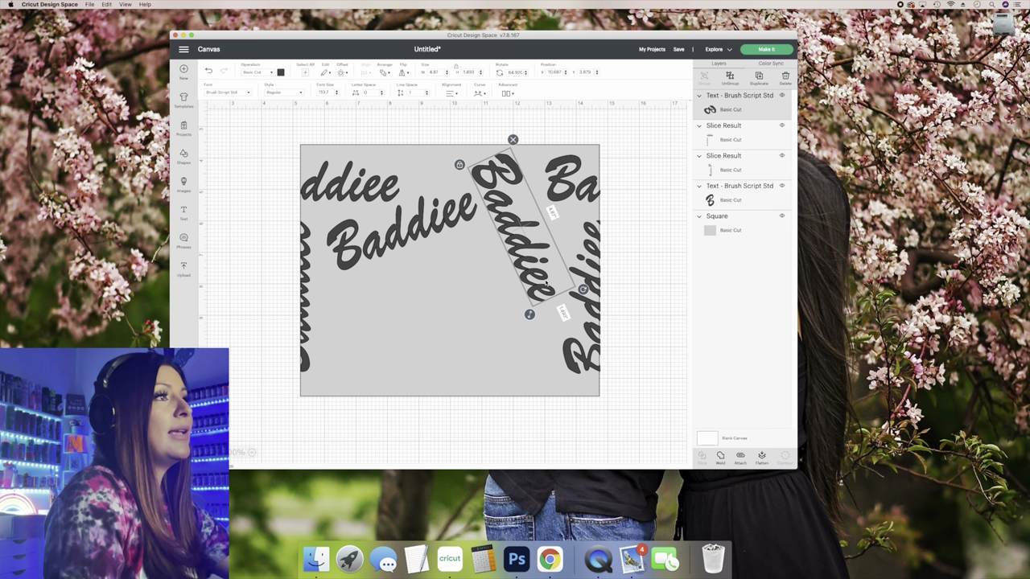
pyautogui.moveTo(528, 223); pyautogui.dragTo(439, 296)
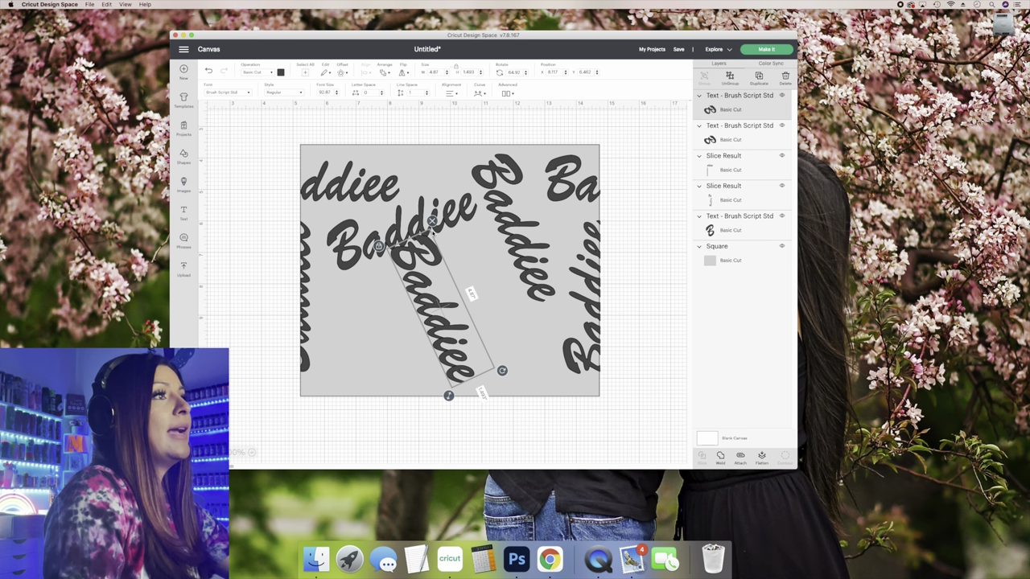
pyautogui.moveTo(502, 371); pyautogui.dragTo(527, 302)
pyautogui.moveTo(451, 312)
pyautogui.mouseDown()
pyautogui.moveTo(455, 302)
pyautogui.moveTo(412, 310)
pyautogui.moveTo(436, 326)
pyautogui.moveTo(457, 316)
pyautogui.moveTo(446, 317)
pyautogui.mouseUp()
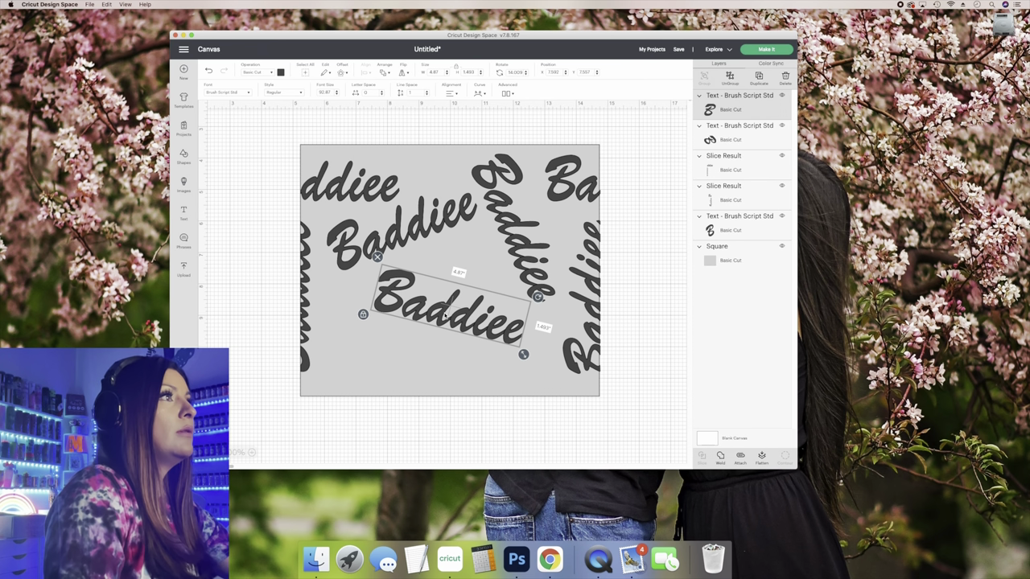
# Duplicate the 14° "Baddiee" word, straighten the copy to horizontal and place it along the rectangle's lower left edge.
pyautogui.rightClick(452, 320)
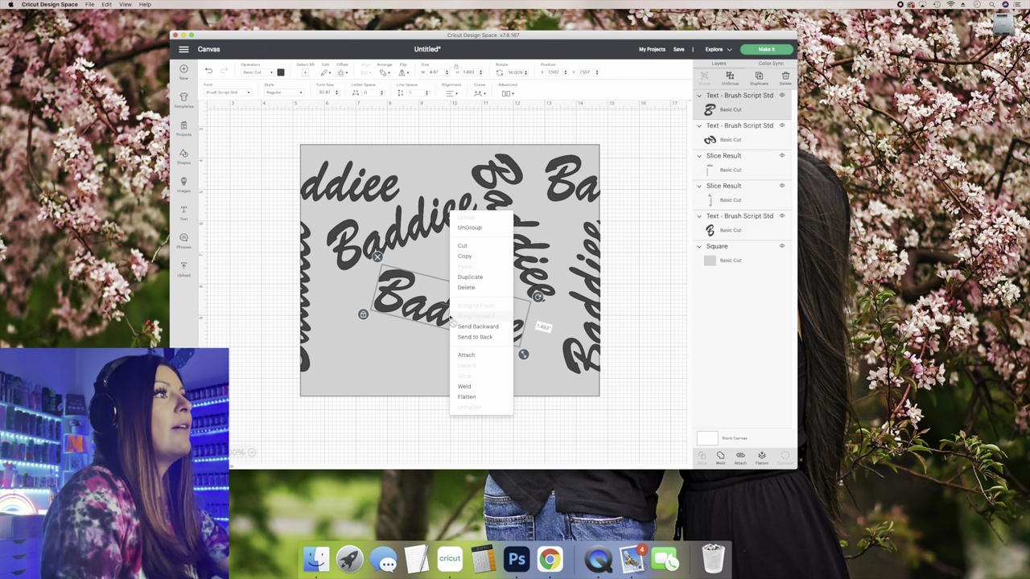
pyautogui.click(473, 275)
pyautogui.moveTo(392, 284); pyautogui.dragTo(364, 328)
pyautogui.moveTo(510, 347); pyautogui.dragTo(506, 326)
pyautogui.moveTo(440, 370); pyautogui.dragTo(414, 382)
# Rotate the middle "Baddiee" word to about 25° clockwise and shift it slightly to the right.
pyautogui.click(441, 304)
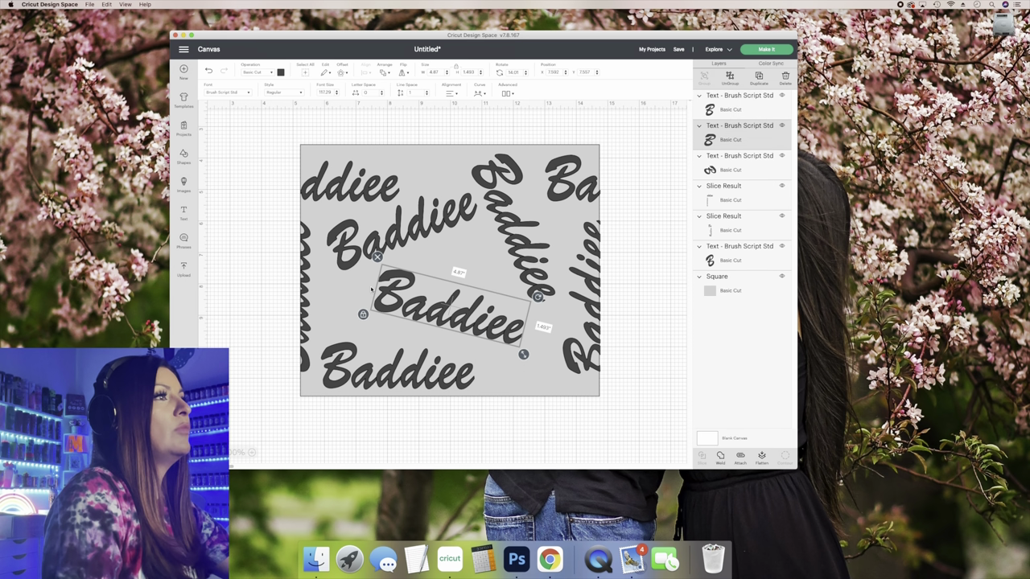
pyautogui.moveTo(538, 297); pyautogui.dragTo(537, 309)
pyautogui.moveTo(469, 323); pyautogui.dragTo(479, 330)
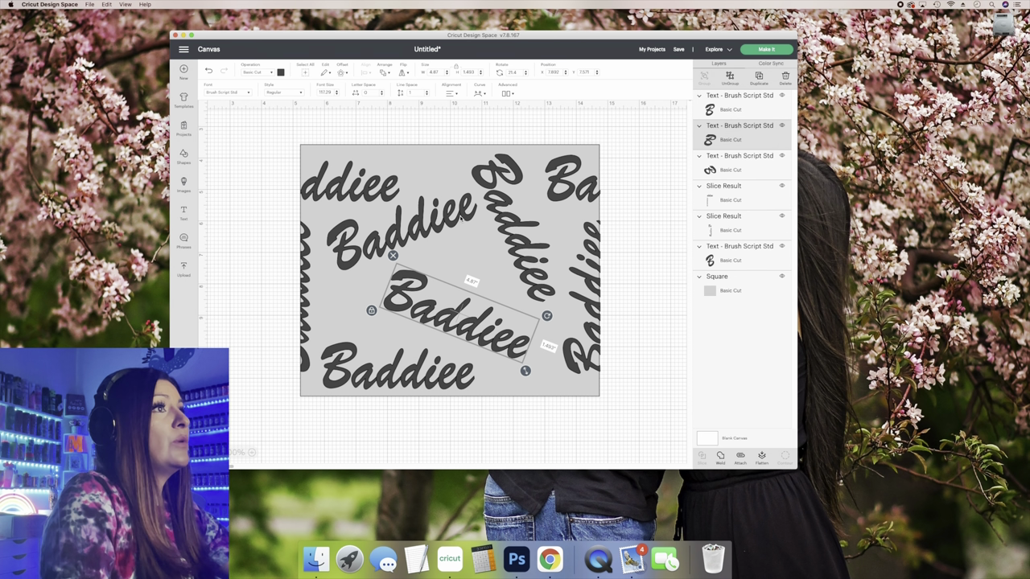
# Nudge the counterclockwise-tilted "Baddiee" word down and left, and turn the steep word to about 63.6°, shifting it slightly left.
pyautogui.click(499, 195)
pyautogui.moveTo(443, 223); pyautogui.dragTo(438, 229)
pyautogui.moveTo(530, 239); pyautogui.dragTo(530, 239)
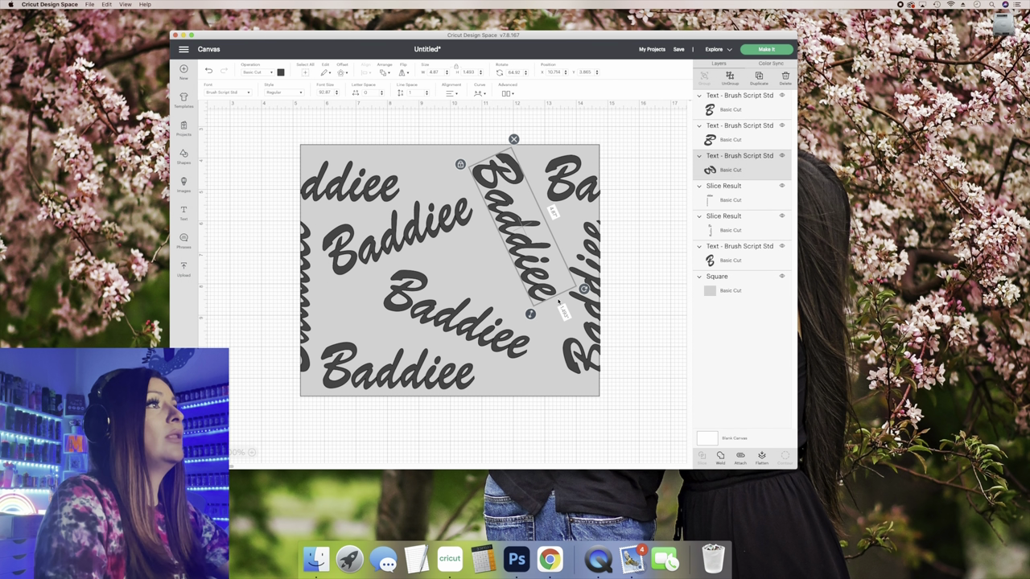
pyautogui.moveTo(584, 289); pyautogui.dragTo(586, 286)
pyautogui.moveTo(539, 255); pyautogui.dragTo(535, 253)
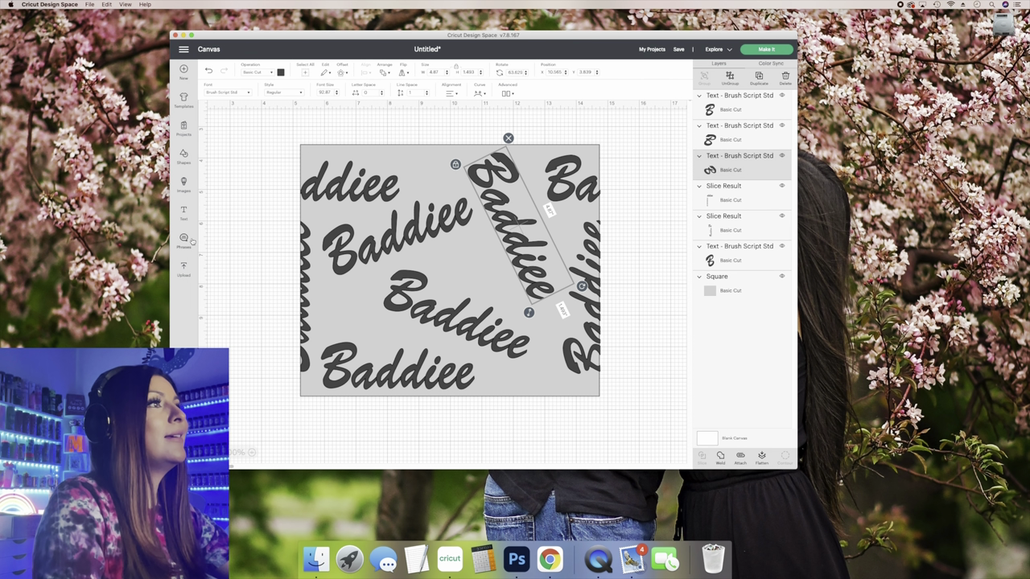
# Insert a heart about 0.67 in wide in the upper gap between words, and duplicate it into the lower left gap.
pyautogui.click(185, 154)
pyautogui.click(256, 142)
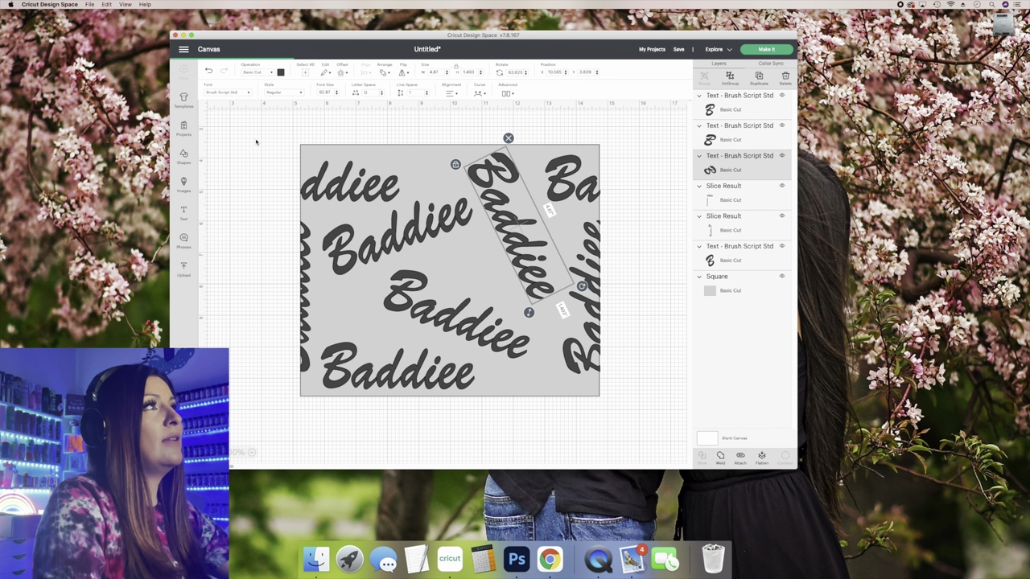
pyautogui.moveTo(293, 167); pyautogui.dragTo(338, 305)
pyautogui.rightClick(431, 174)
pyautogui.click(452, 241)
# Duplicate the lower left heart and place the copy in the centre gap beside the steep "Baddiee" word.
pyautogui.rightClick(338, 304)
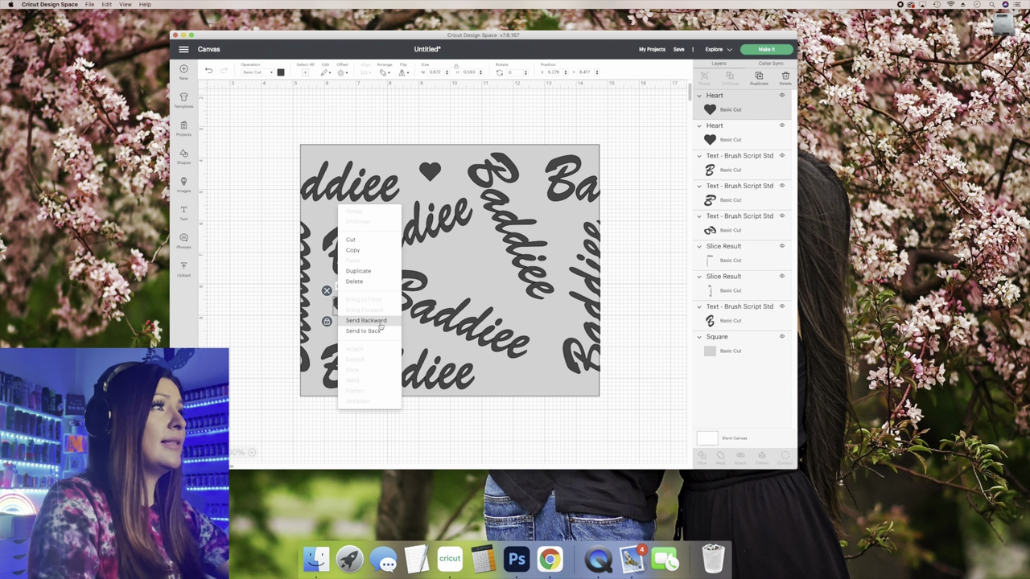
pyautogui.click(376, 272)
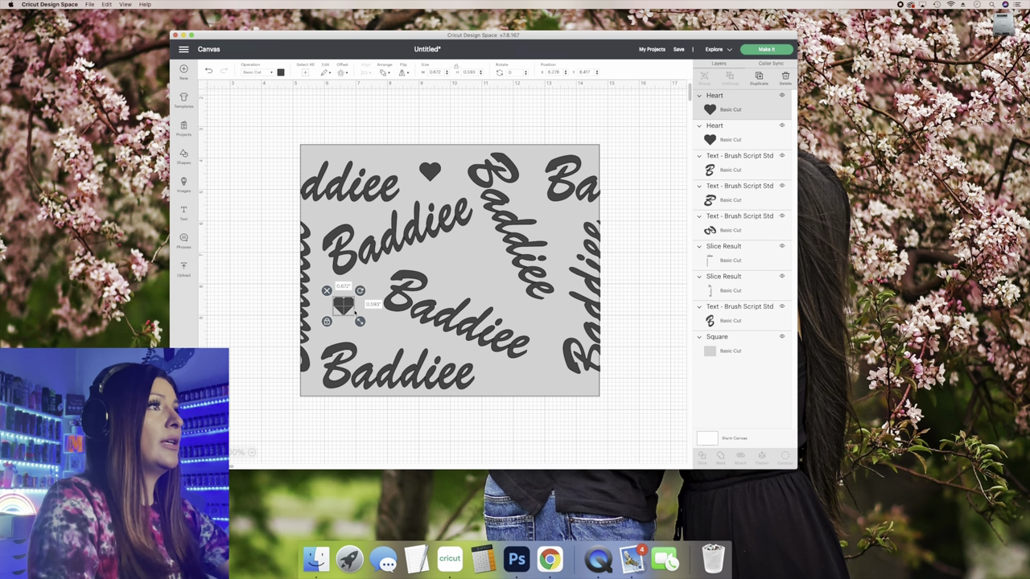
pyautogui.rightClick(345, 308)
pyautogui.click(358, 272)
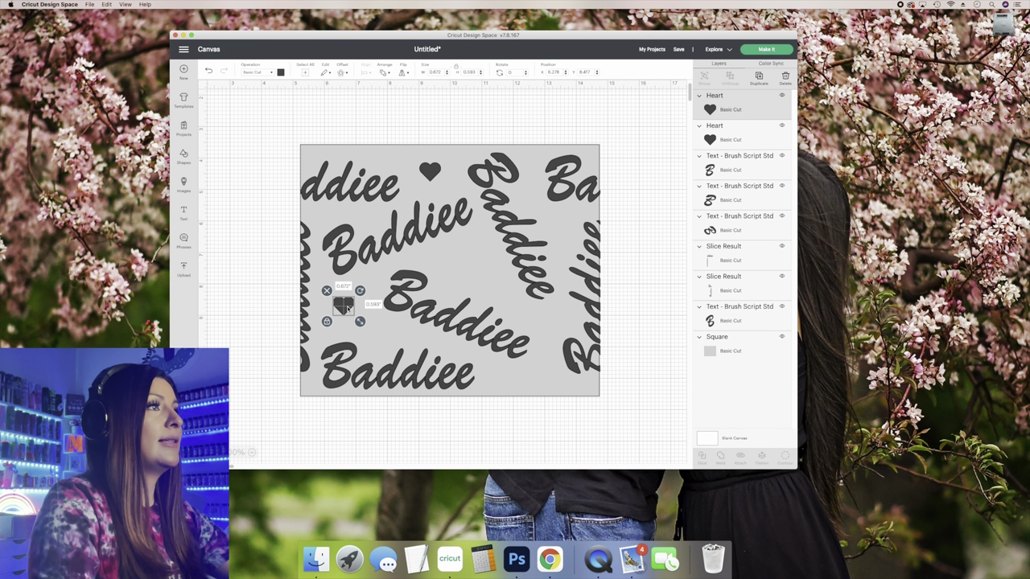
pyautogui.moveTo(345, 306); pyautogui.dragTo(485, 256)
pyautogui.moveTo(407, 290)
pyautogui.mouseDown()
pyautogui.moveTo(341, 297)
pyautogui.moveTo(422, 278)
pyautogui.mouseUp()
pyautogui.click(419, 275)
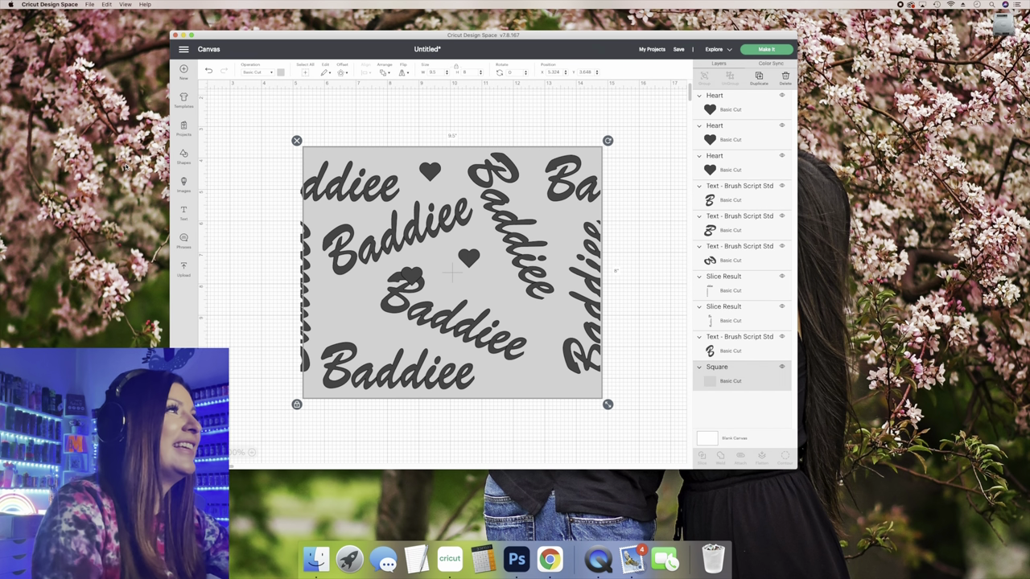
pyautogui.click(208, 72)
pyautogui.click(208, 73)
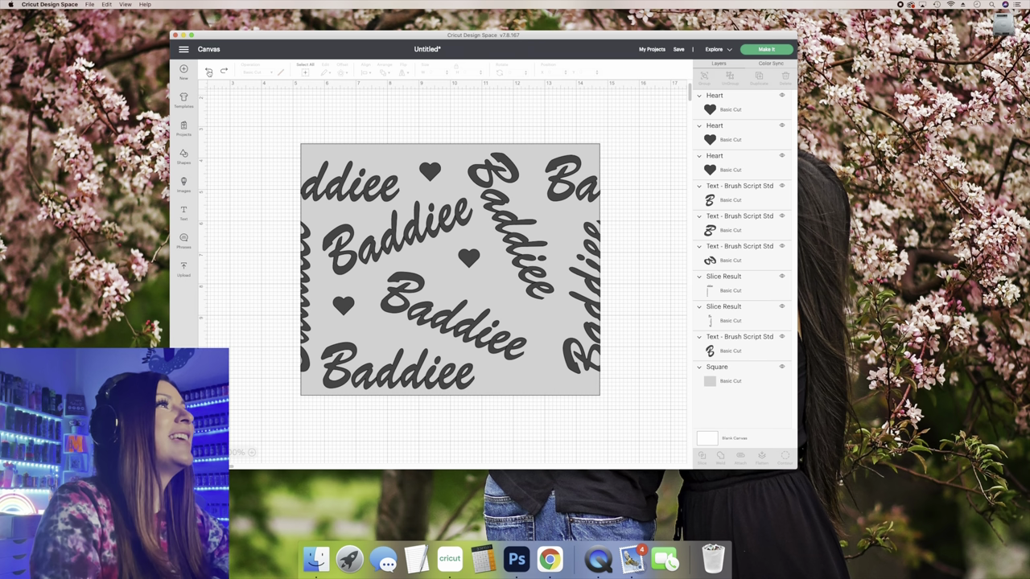
pyautogui.click(208, 72)
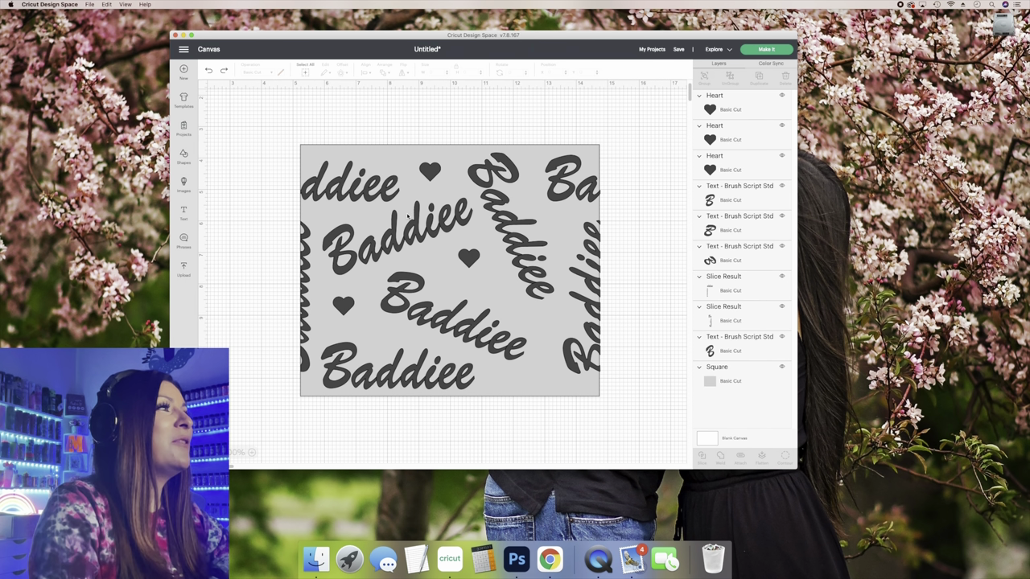
# Copy the centre heart and place the copy in the lower right gap beside the bottom "Baddiee" word.
pyautogui.click(426, 171)
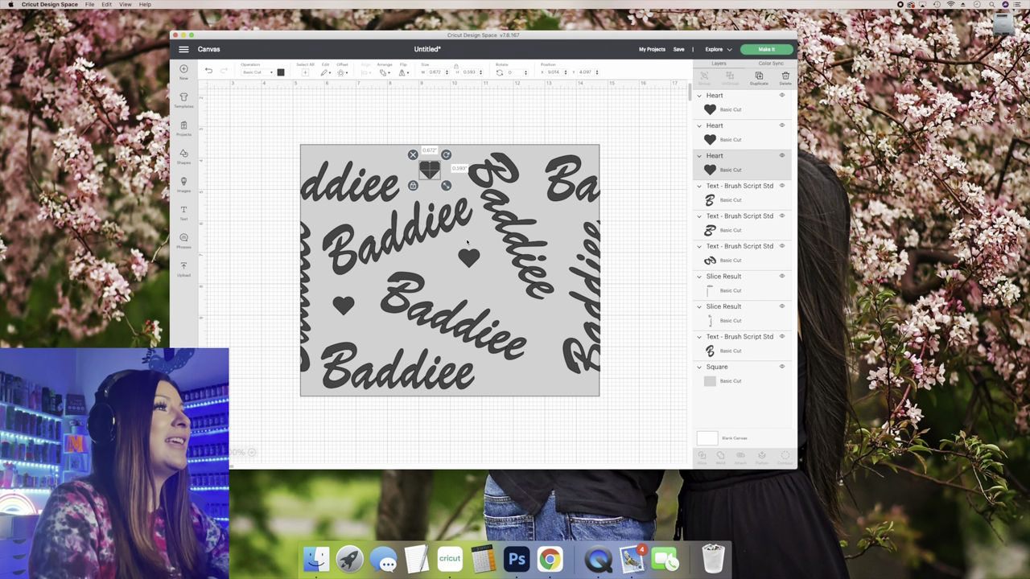
pyautogui.click(470, 258)
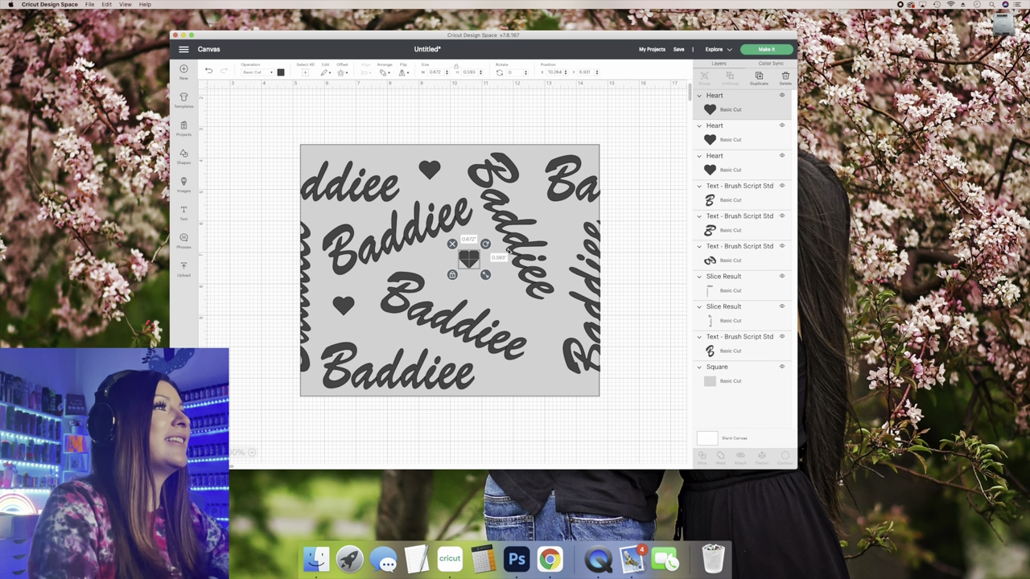
pyautogui.rightClick(474, 261)
pyautogui.click(518, 325)
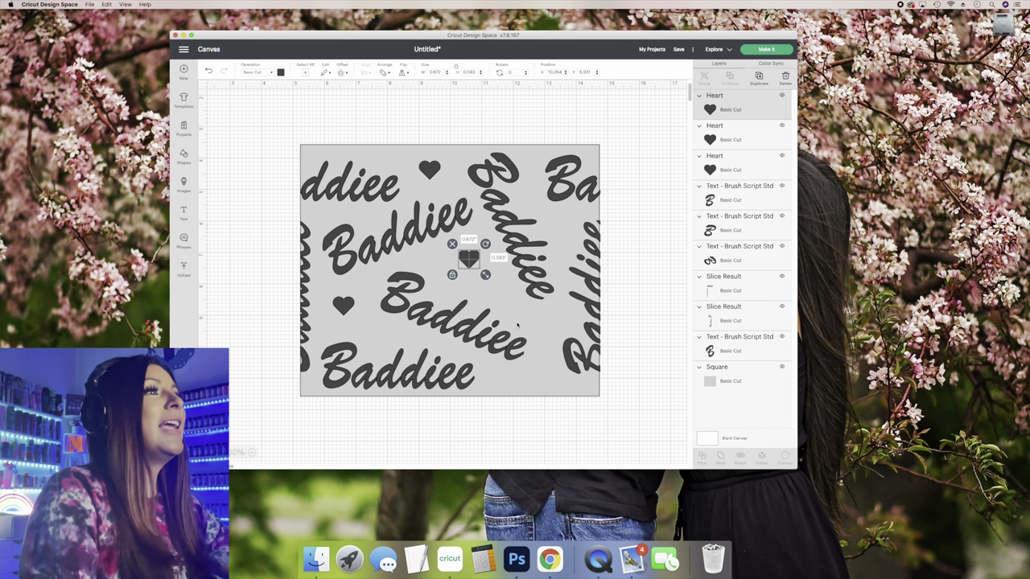
pyautogui.press('super+v')
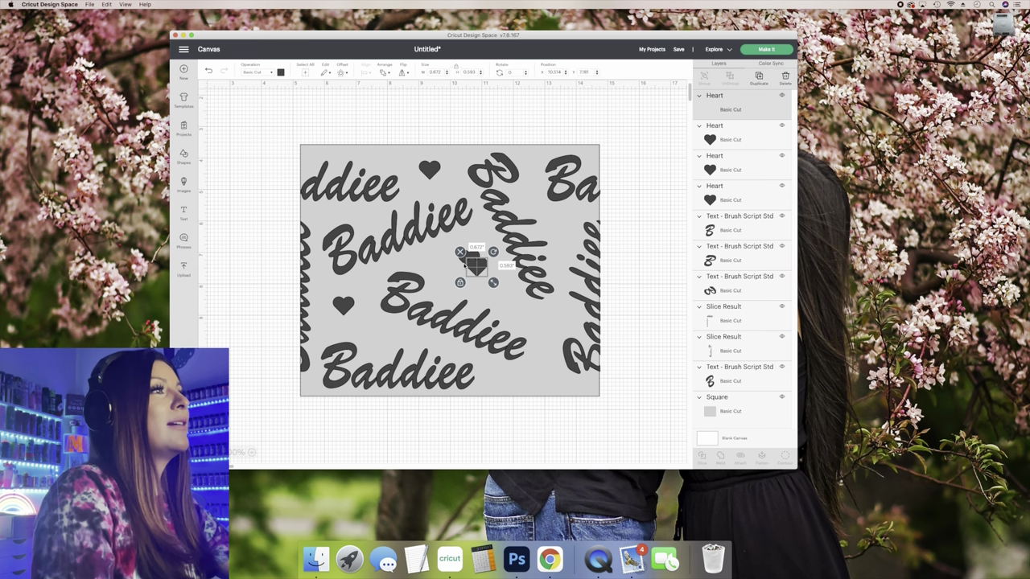
pyautogui.moveTo(470, 262); pyautogui.dragTo(540, 375)
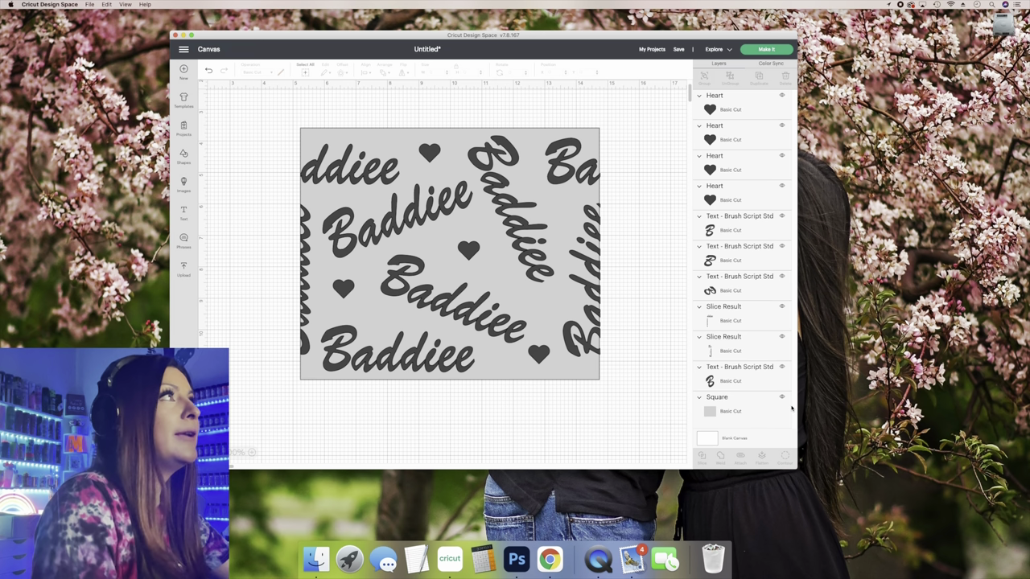
# Hide the grey rectangle behind the lettering and hearts.
pyautogui.click(781, 397)
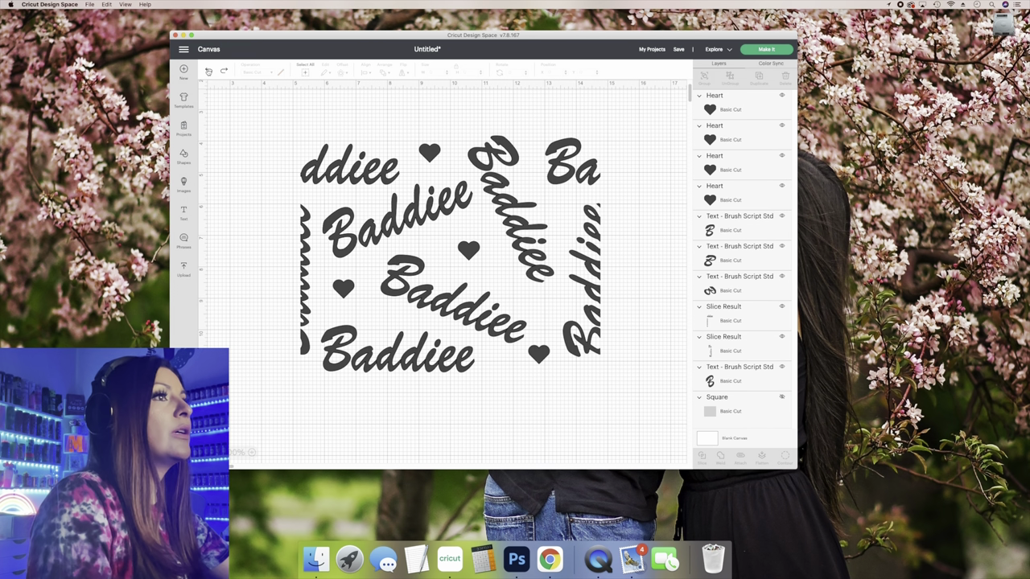
pyautogui.click(781, 397)
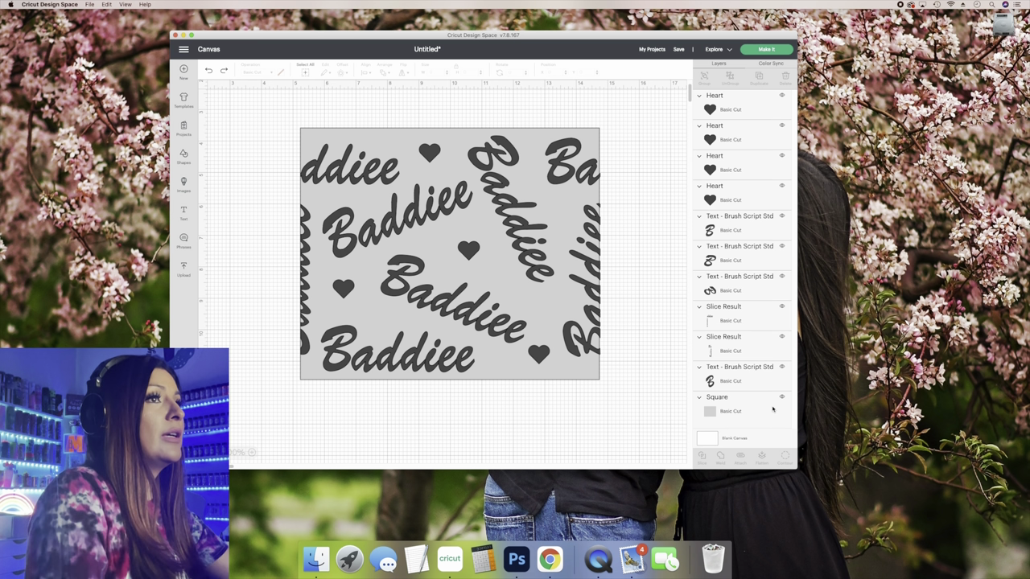
pyautogui.click(783, 399)
# Select all "Baddiee" words, slice results and hearts, excluding the square, and weld them into one shape.
pyautogui.click(744, 378)
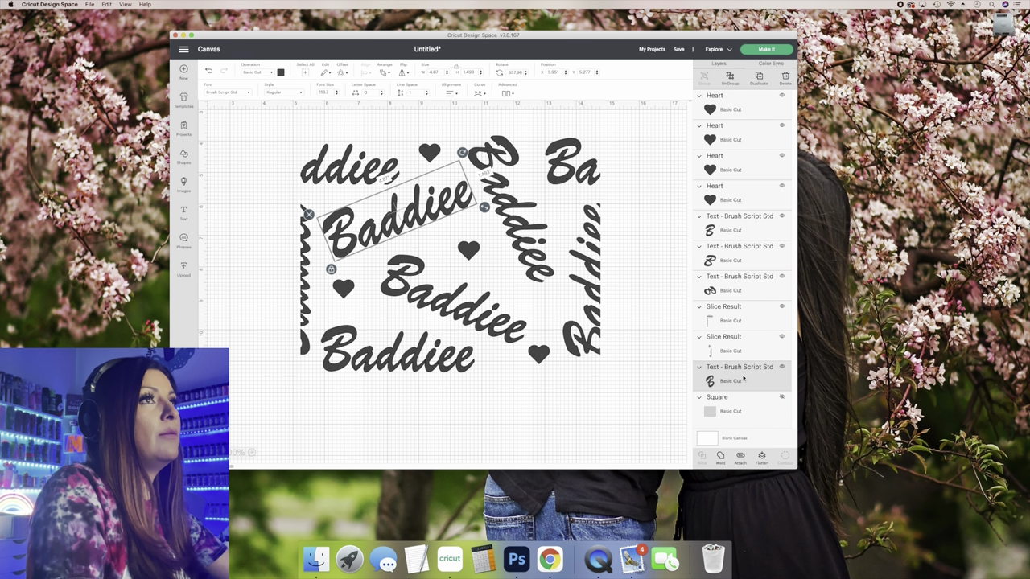
pyautogui.press('super+a')
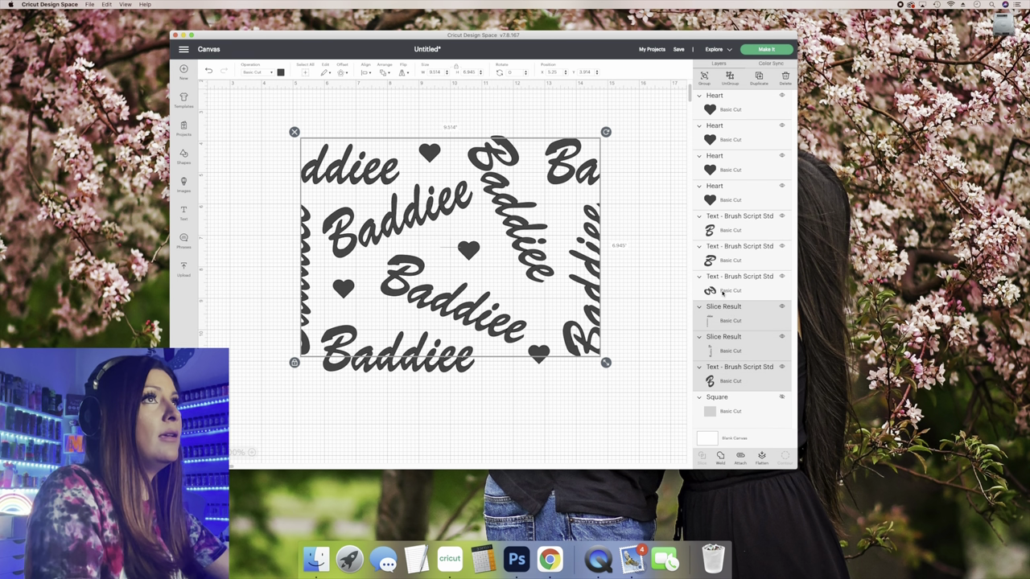
pyautogui.keyDown('shift'); pyautogui.click(723, 292); pyautogui.keyUp('shift')
pyautogui.keyDown('shift'); pyautogui.click(719, 262); pyautogui.keyUp('shift')
pyautogui.keyDown('shift'); pyautogui.click(719, 231); pyautogui.keyUp('shift')
pyautogui.keyDown('shift'); pyautogui.click(716, 205); pyautogui.keyUp('shift')
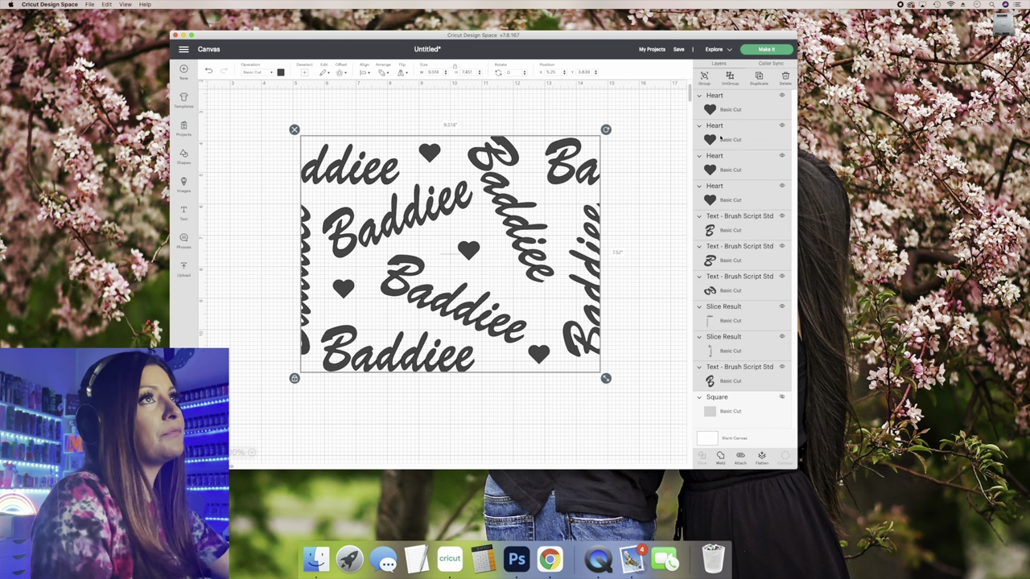
pyautogui.click(721, 462)
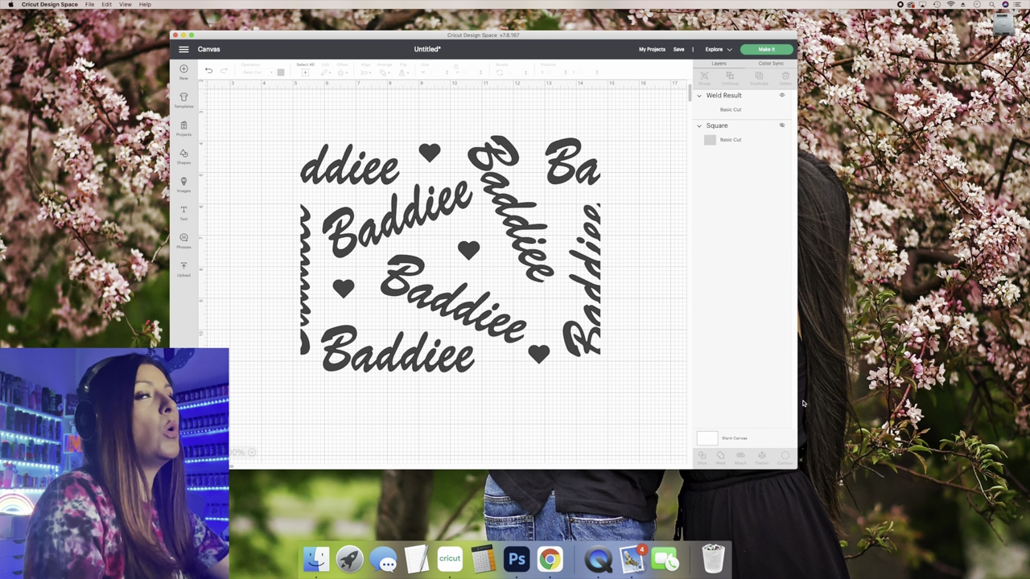
# Toggle the grey rectangle on and off to check the welded pattern against its edges, leaving the rectangle hidden.
pyautogui.click(782, 125)
pyautogui.click(782, 126)
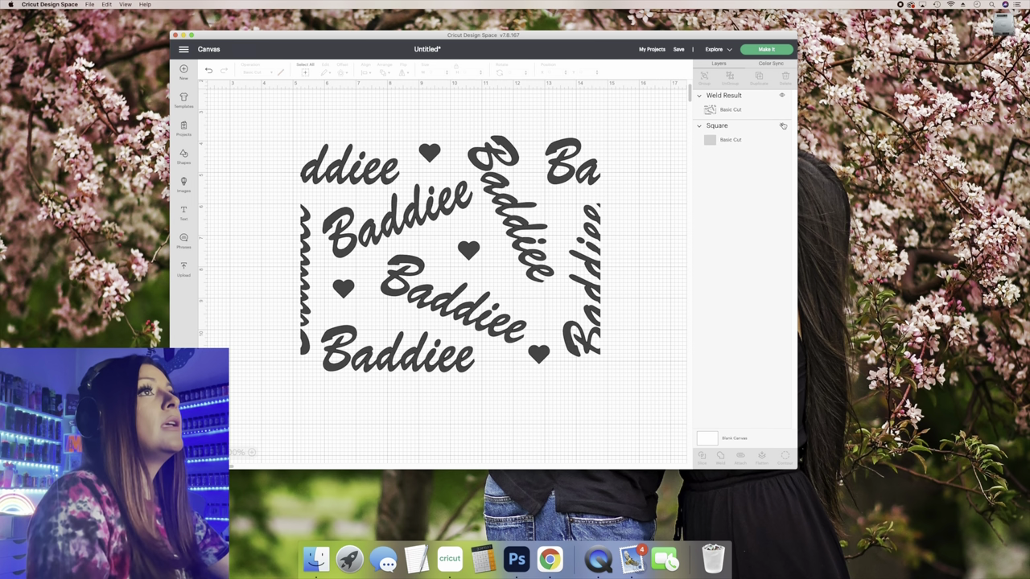
pyautogui.click(782, 126)
pyautogui.click(782, 125)
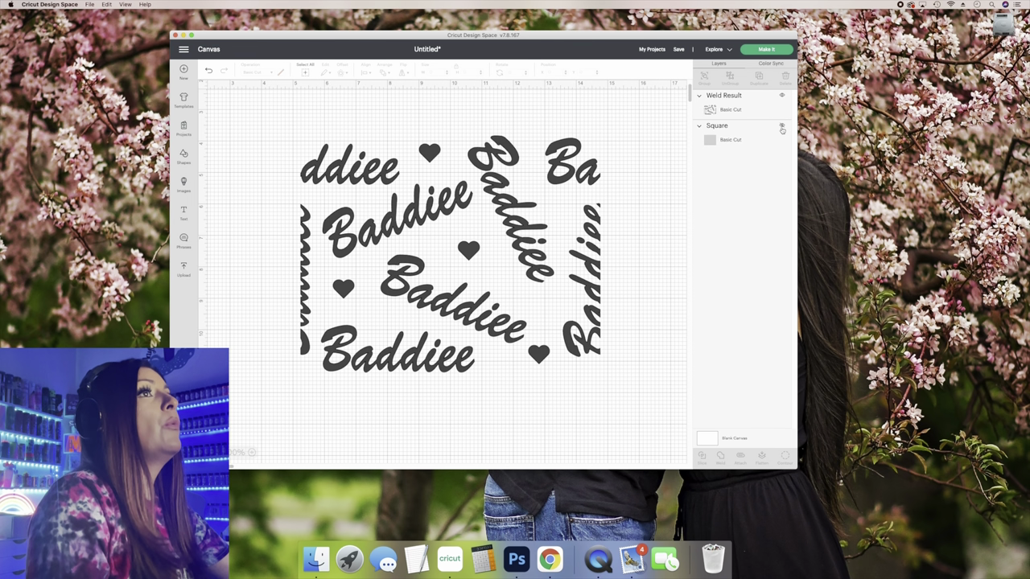
pyautogui.click(782, 126)
pyautogui.click(782, 125)
pyautogui.click(782, 127)
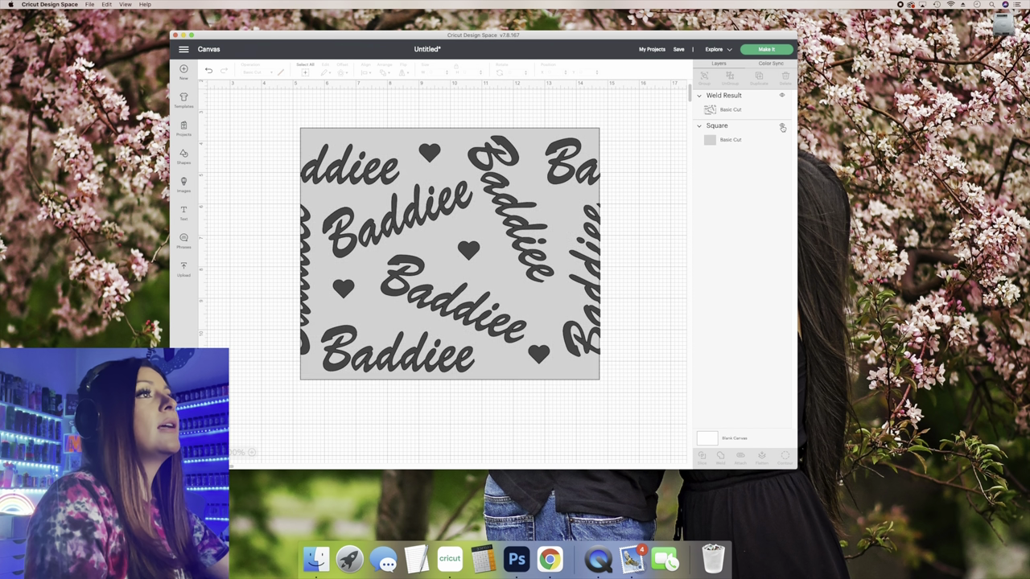
pyautogui.click(782, 127)
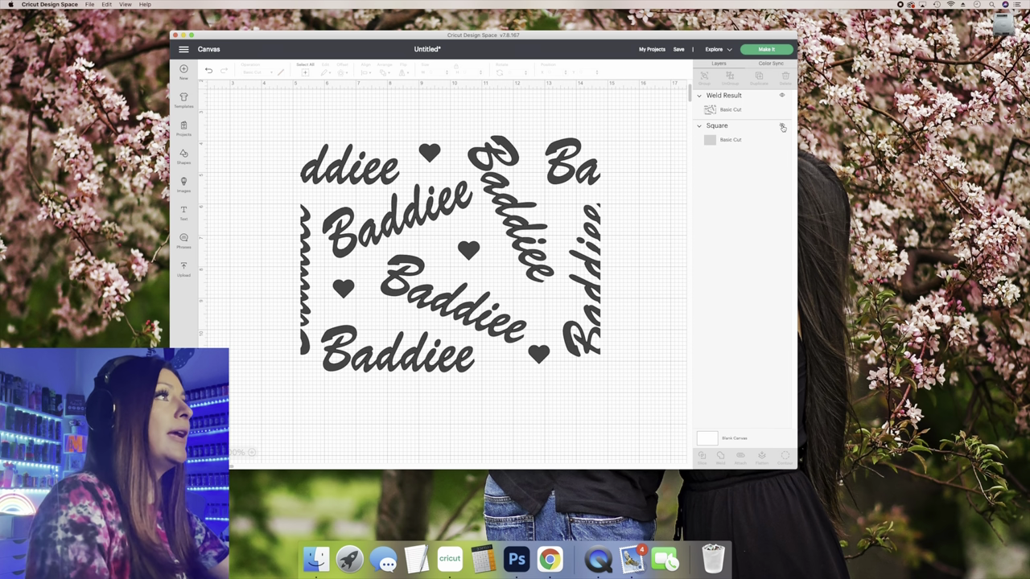
# Offset the welded "Baddiee" and heart pattern outward by about 0.153 in with rounded corners.
pyautogui.click(757, 113)
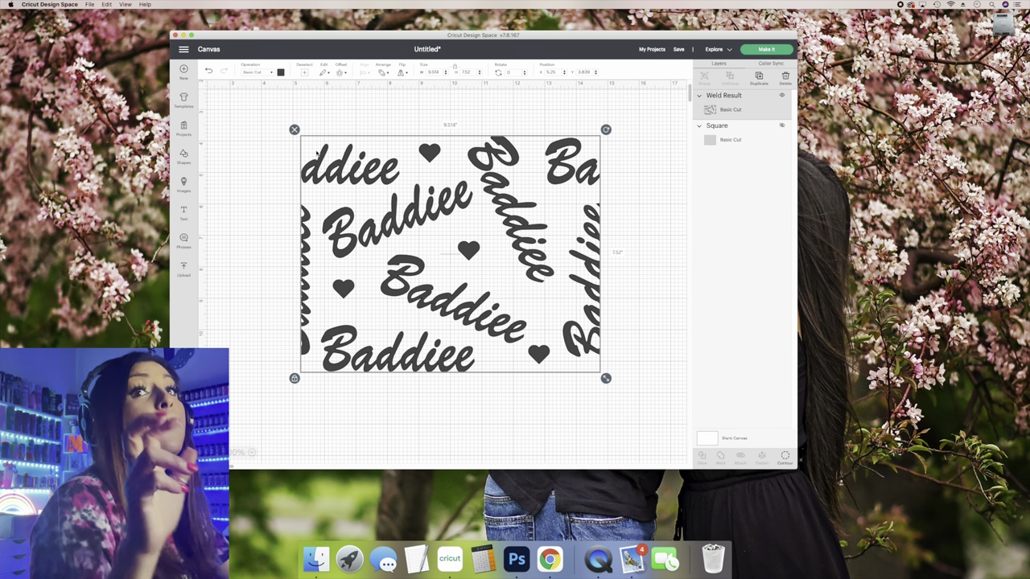
pyautogui.click(344, 73)
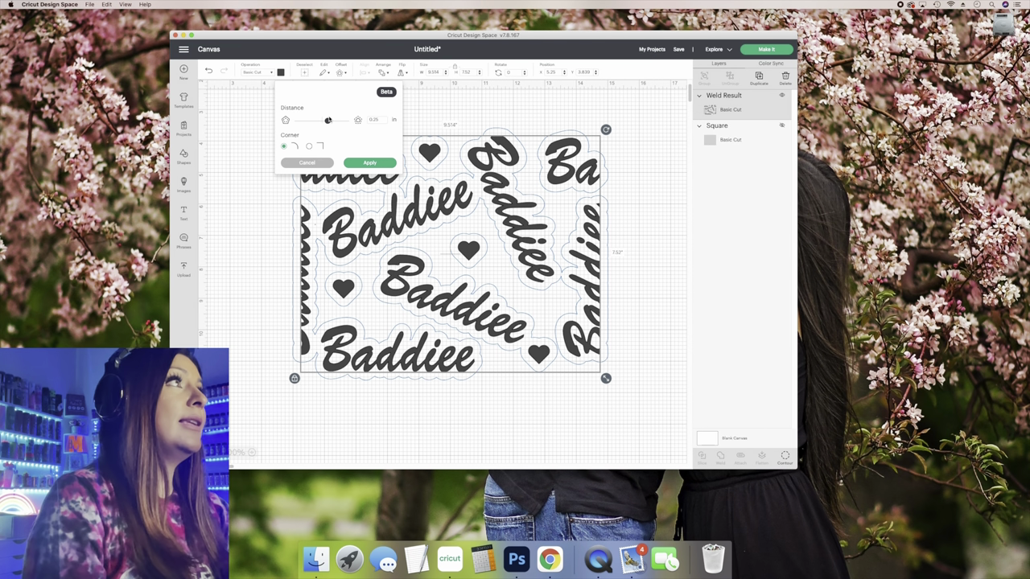
pyautogui.click(328, 120)
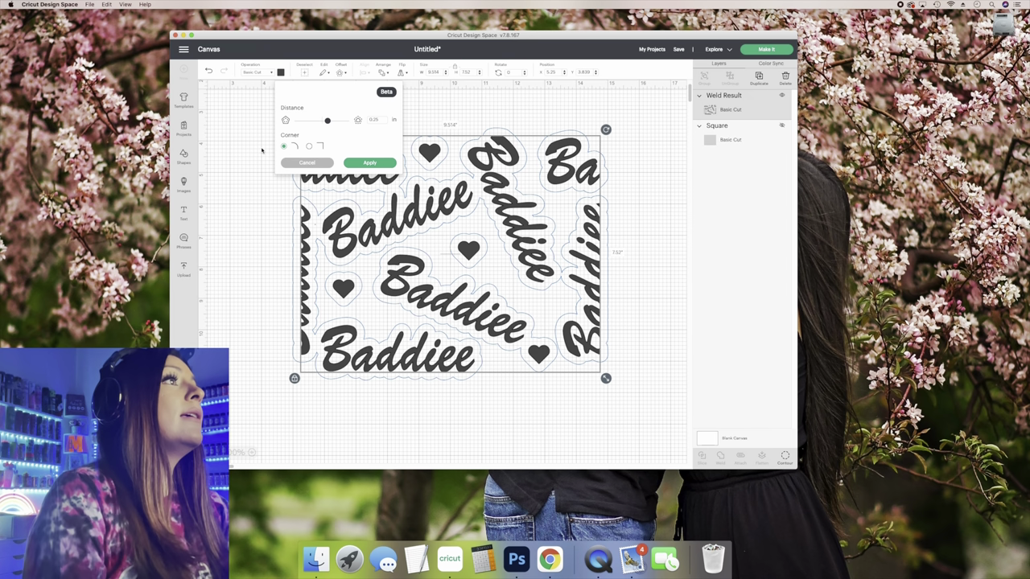
pyautogui.moveTo(328, 122); pyautogui.dragTo(326, 122)
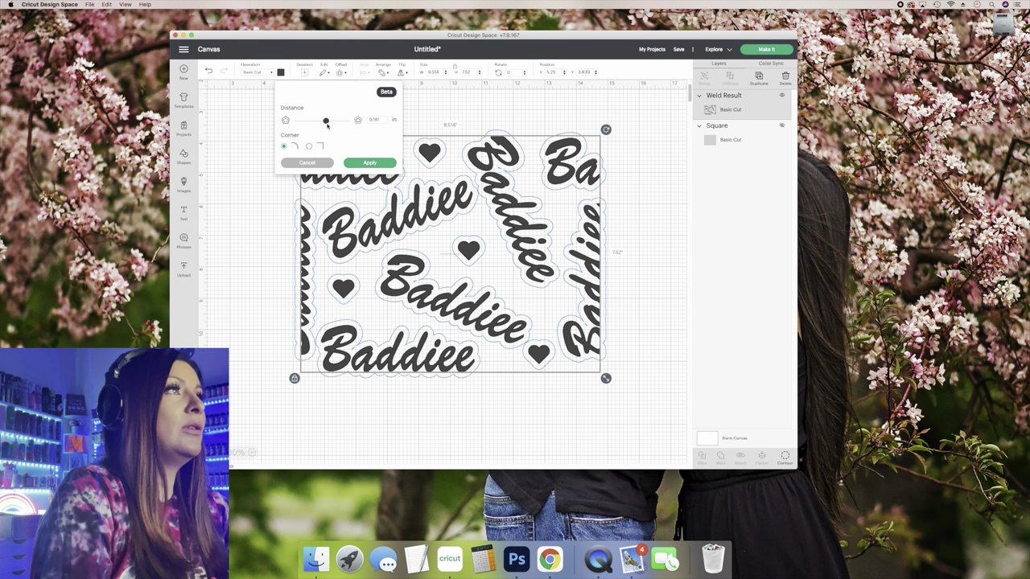
pyautogui.moveTo(327, 124); pyautogui.dragTo(326, 121)
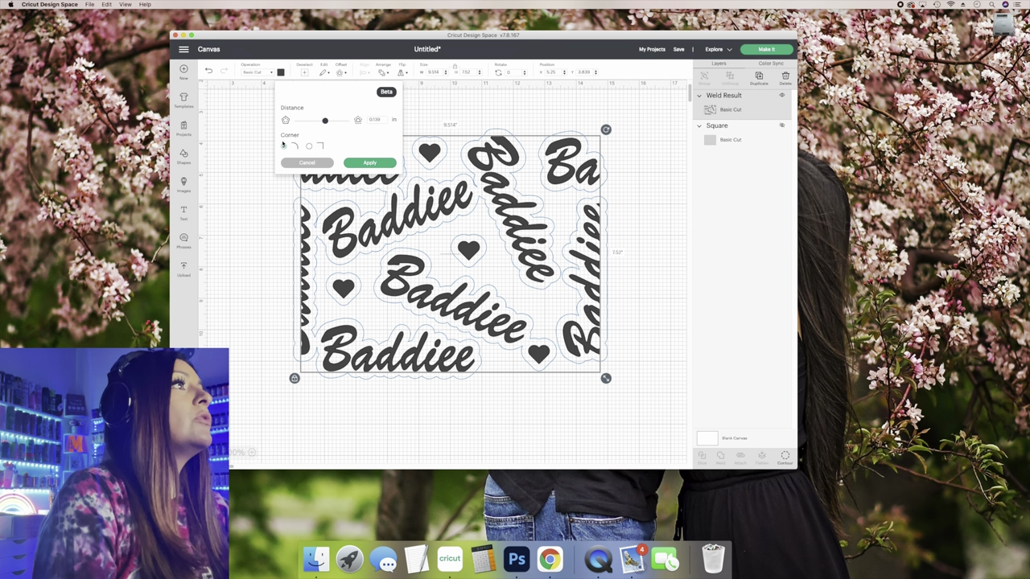
pyautogui.moveTo(324, 120); pyautogui.dragTo(322, 121)
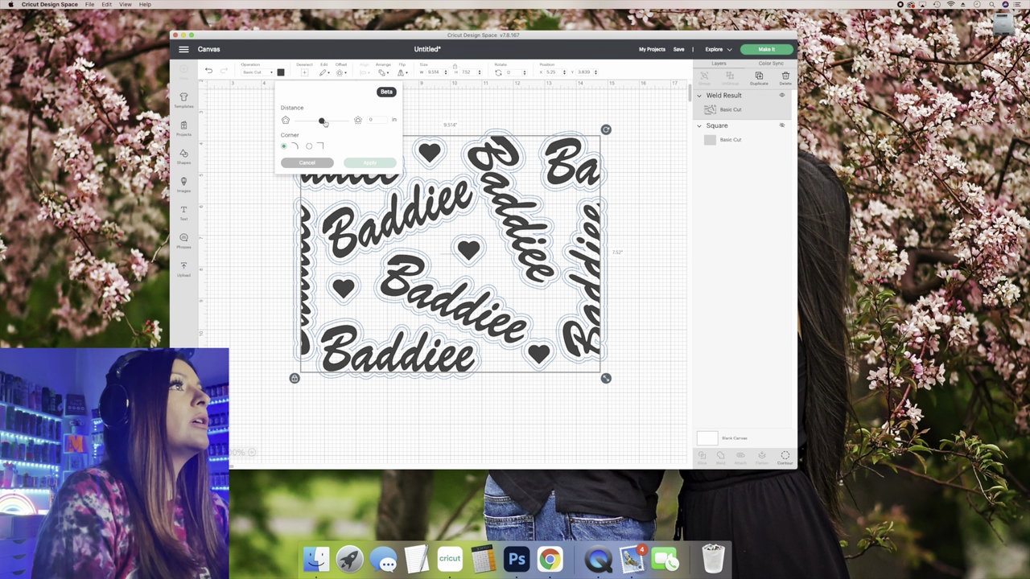
pyautogui.click(325, 121)
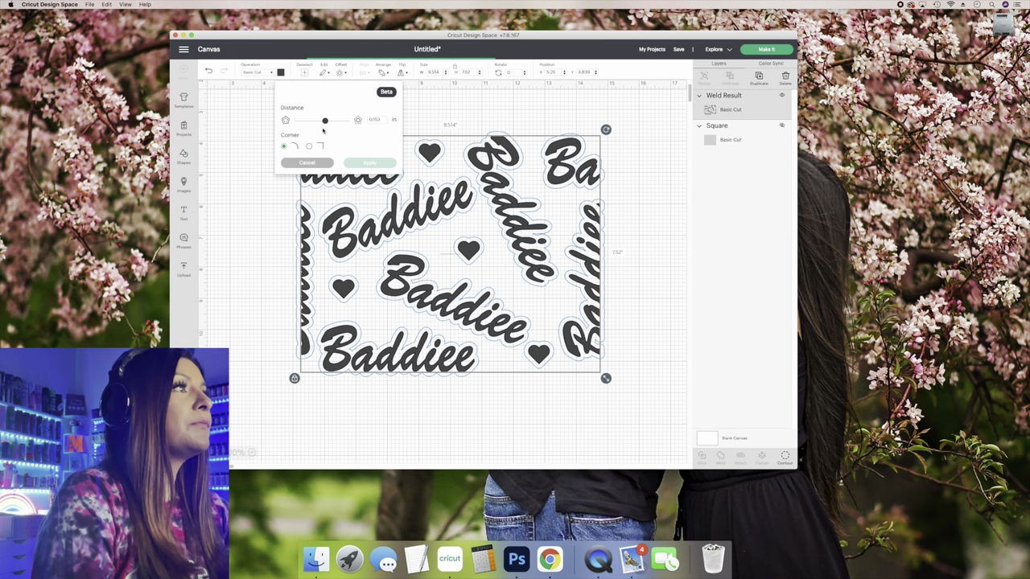
pyautogui.click(326, 121)
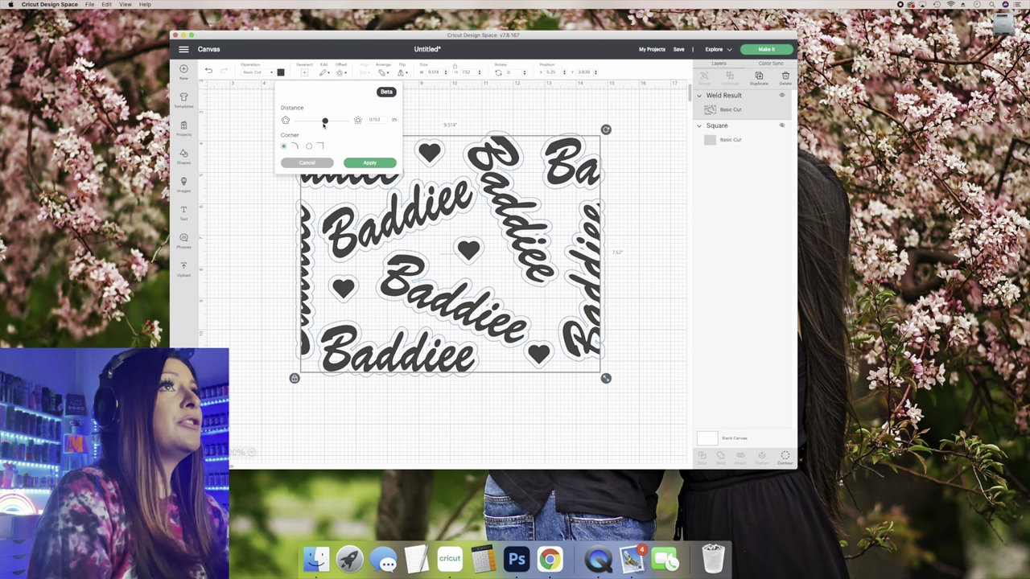
pyautogui.click(369, 164)
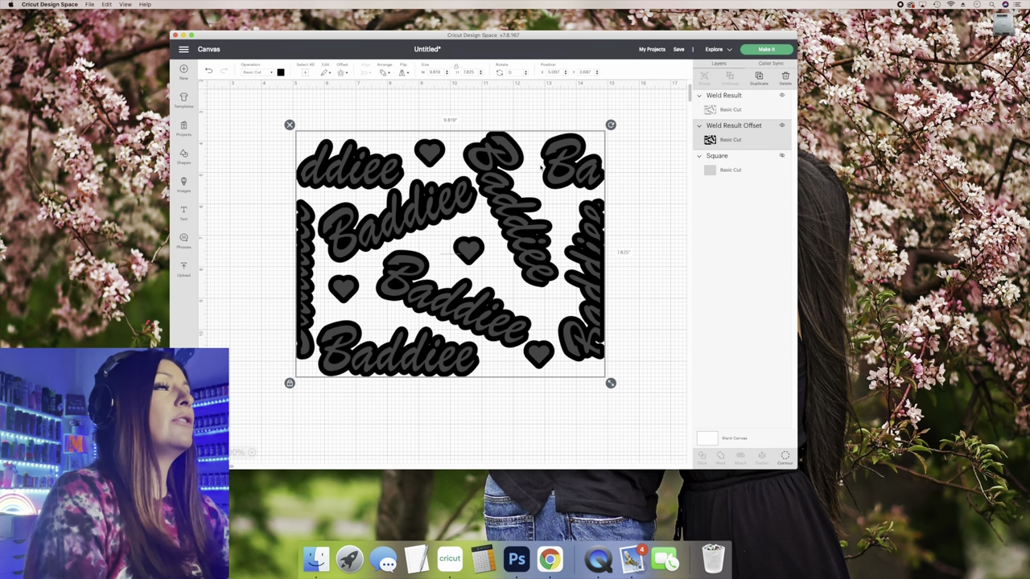
# Hide the welded lettering and add a second 0.153 in rounded offset around the first offset shape.
pyautogui.click(782, 95)
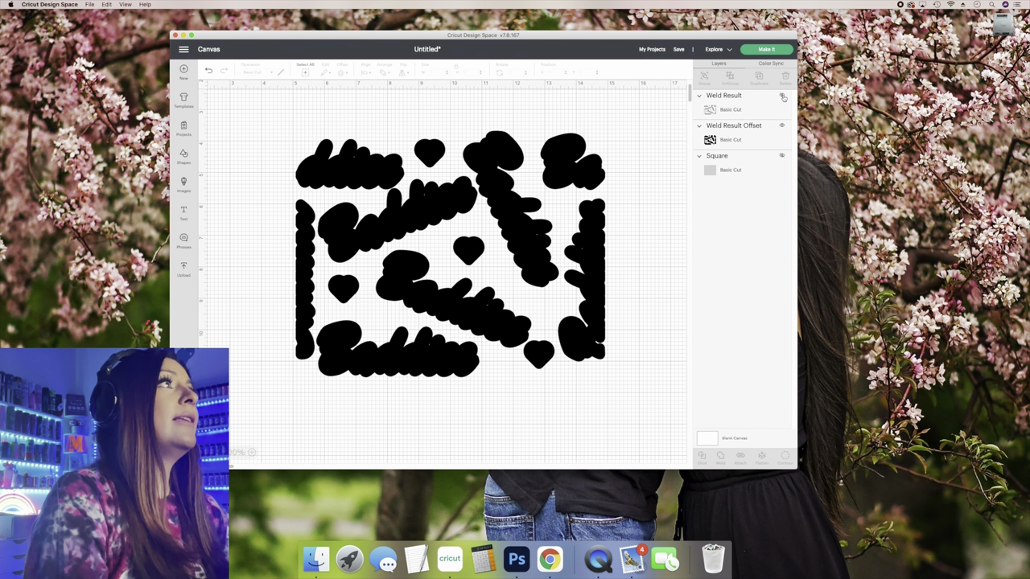
pyautogui.click(745, 140)
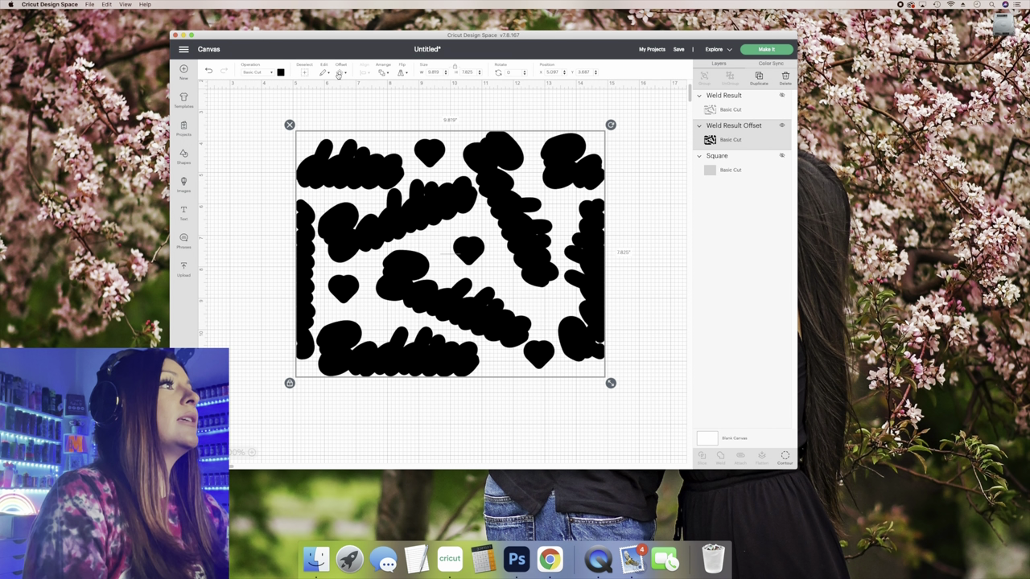
pyautogui.click(339, 73)
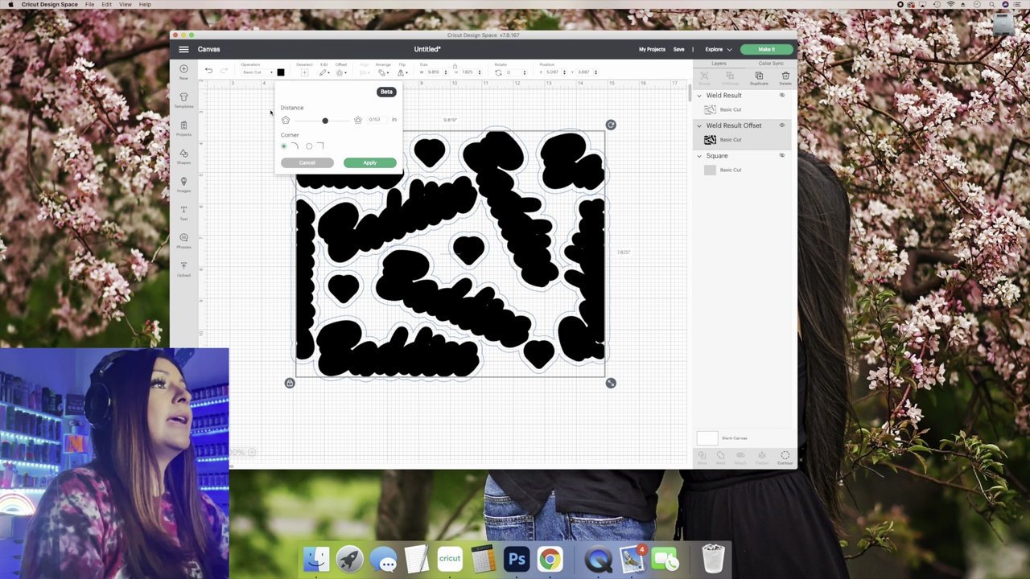
pyautogui.click(385, 164)
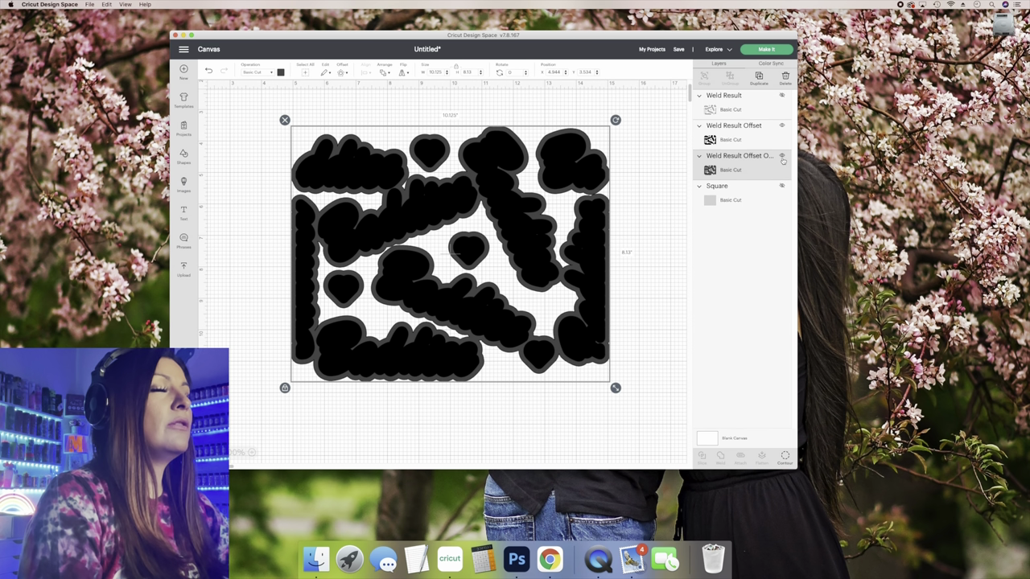
# Hide the first offset and add a third rounded offset of about 0.125 in around the second offset shape.
pyautogui.click(781, 126)
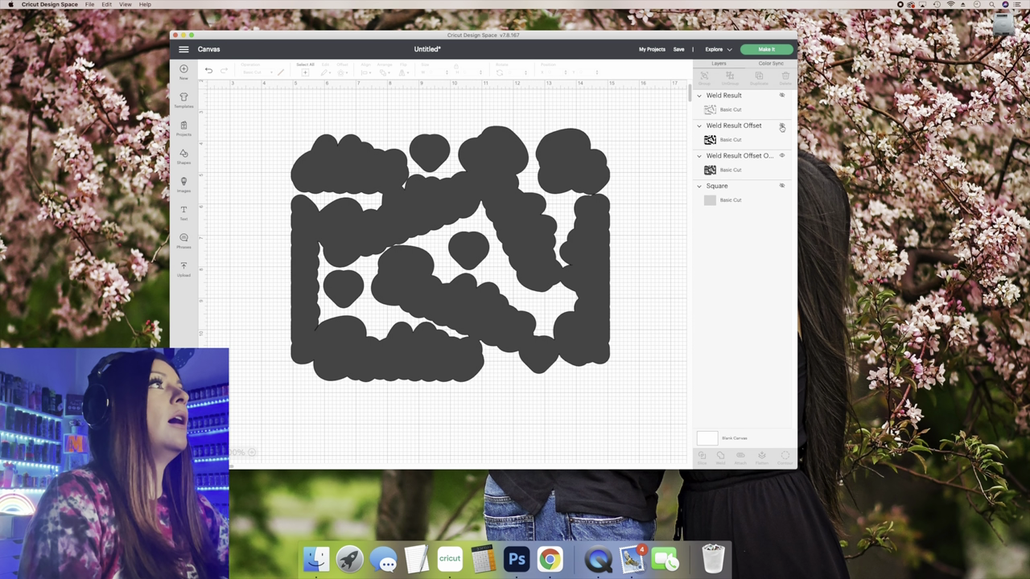
pyautogui.click(736, 167)
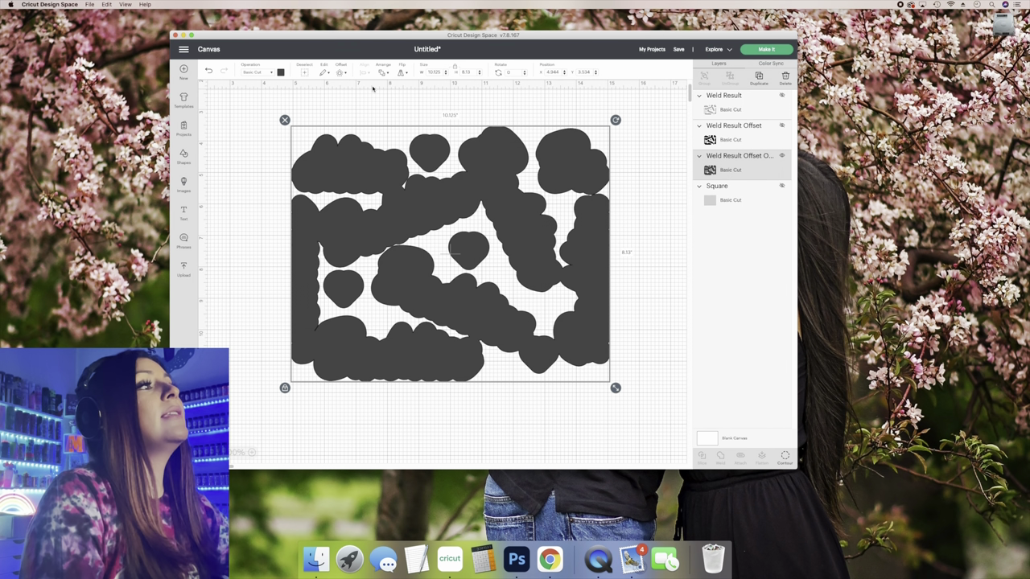
pyautogui.click(339, 73)
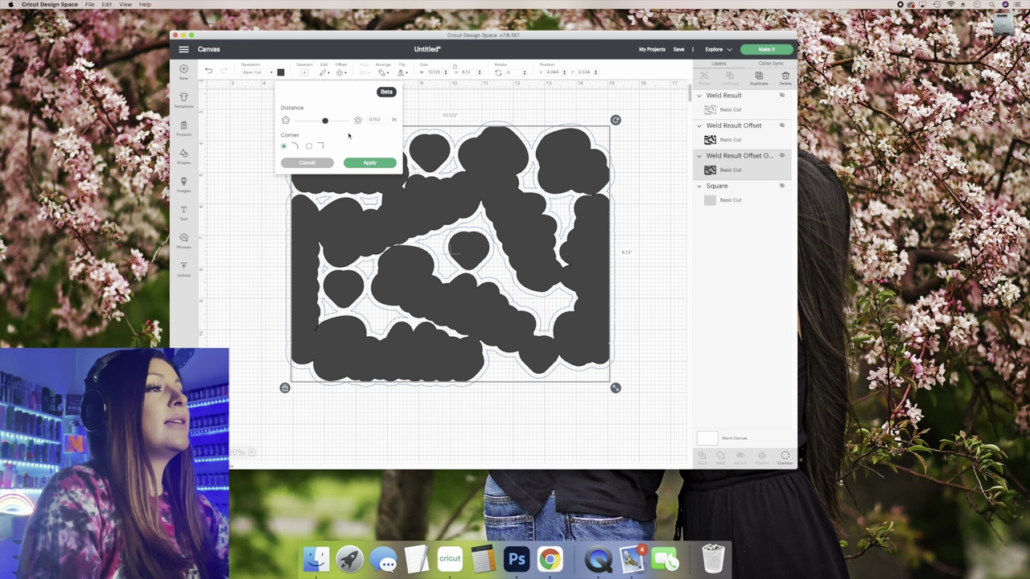
pyautogui.moveTo(326, 122); pyautogui.dragTo(325, 122)
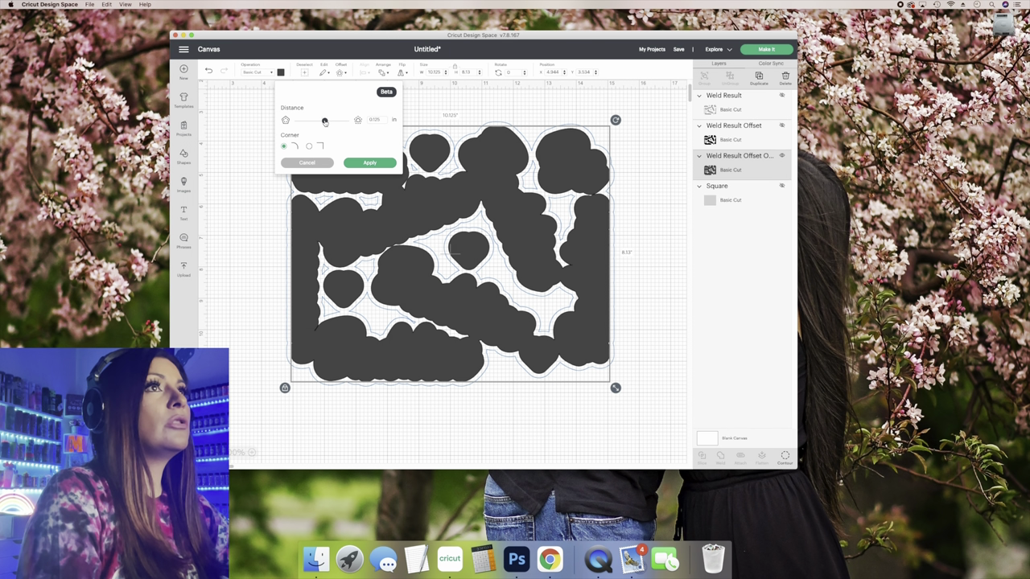
pyautogui.click(372, 163)
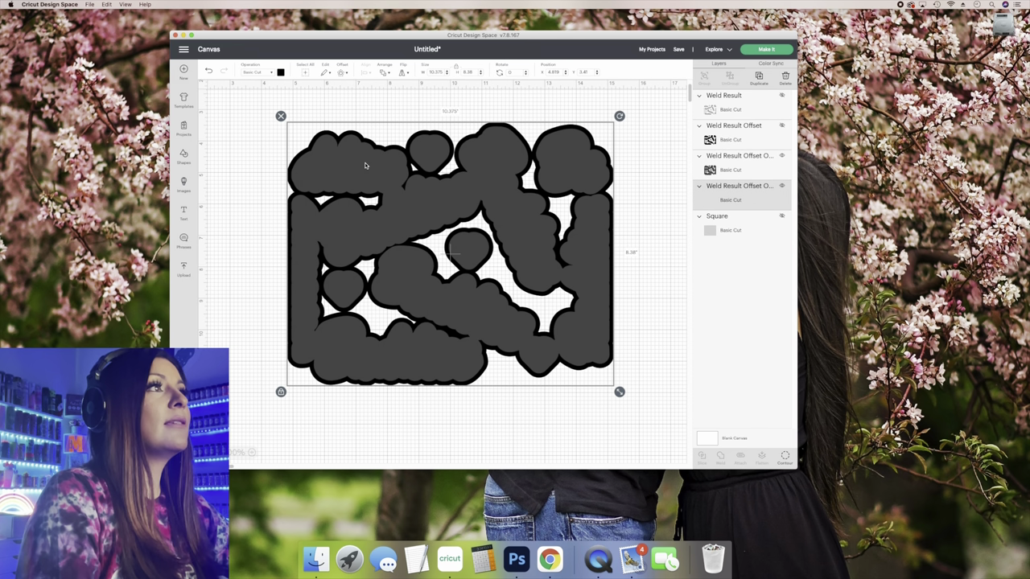
# Hide the second offset, check the third against the grey rectangle, and add a fourth rounded offset of about 0.167 in around it.
pyautogui.click(783, 158)
pyautogui.click(782, 217)
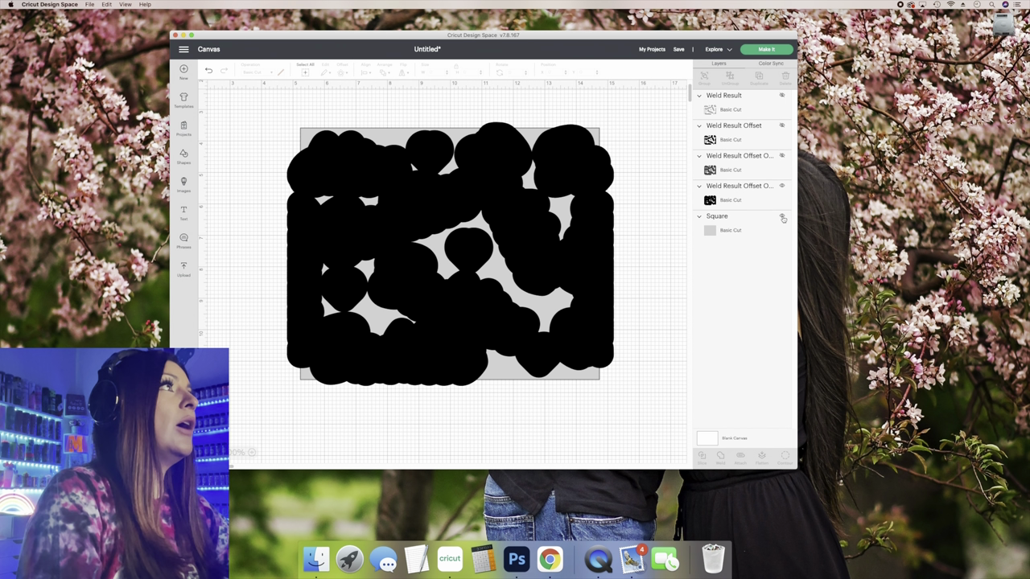
pyautogui.click(782, 217)
pyautogui.click(740, 202)
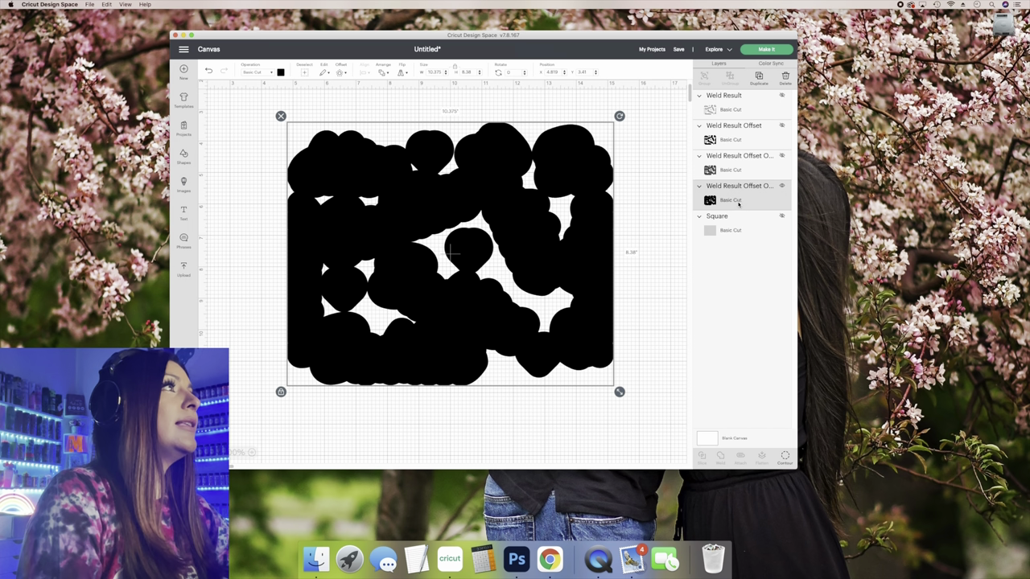
pyautogui.click(346, 74)
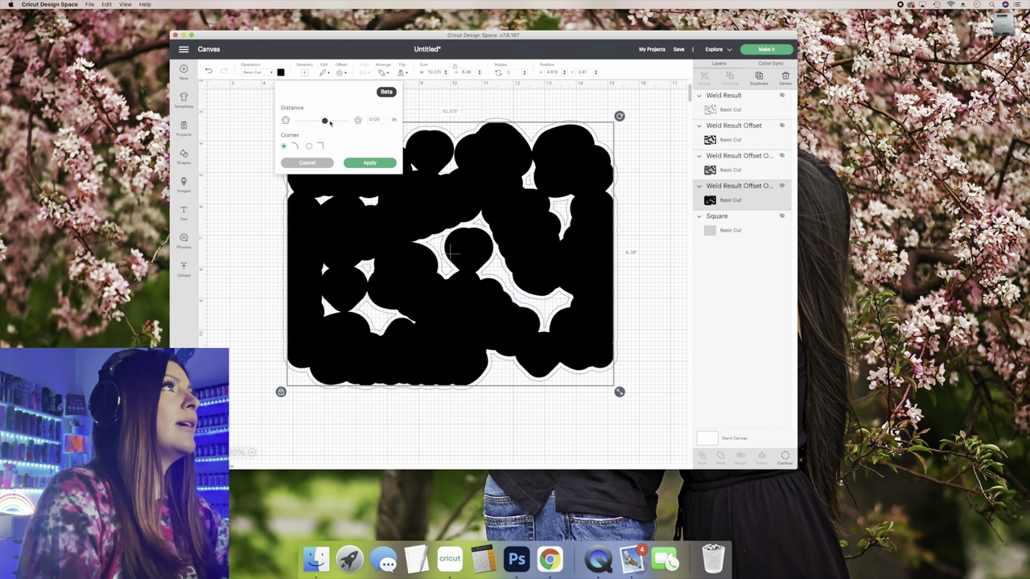
pyautogui.moveTo(325, 121); pyautogui.dragTo(327, 122)
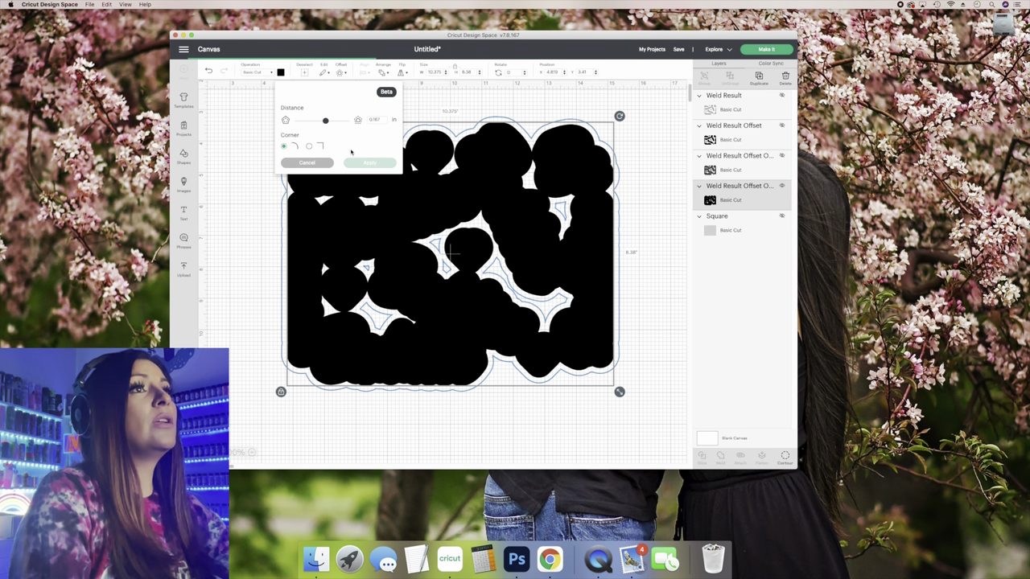
pyautogui.click(368, 162)
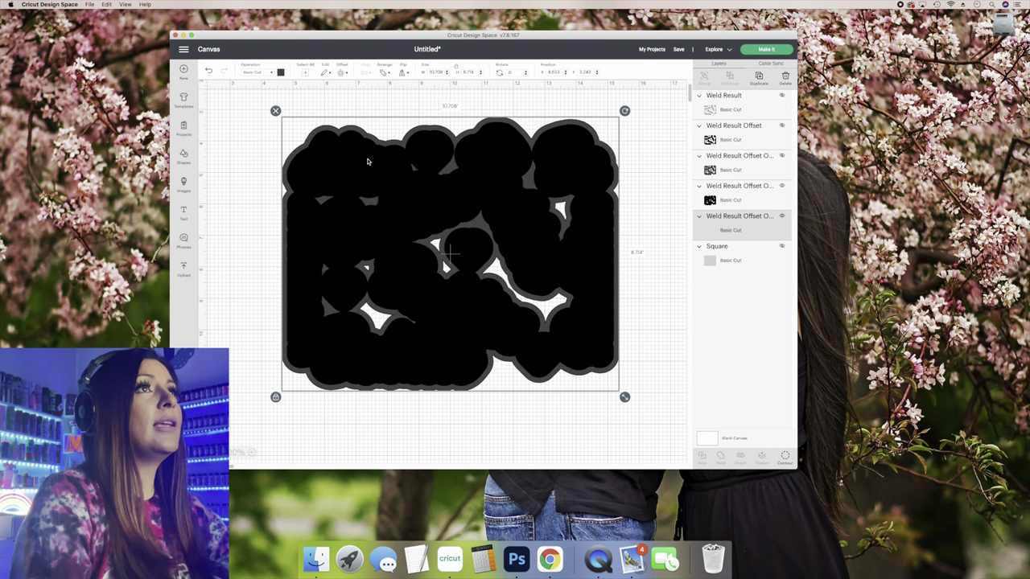
# Show the lettering, all four offset layers and the grey rectangle together to examine the stacked outlines.
pyautogui.click(782, 186)
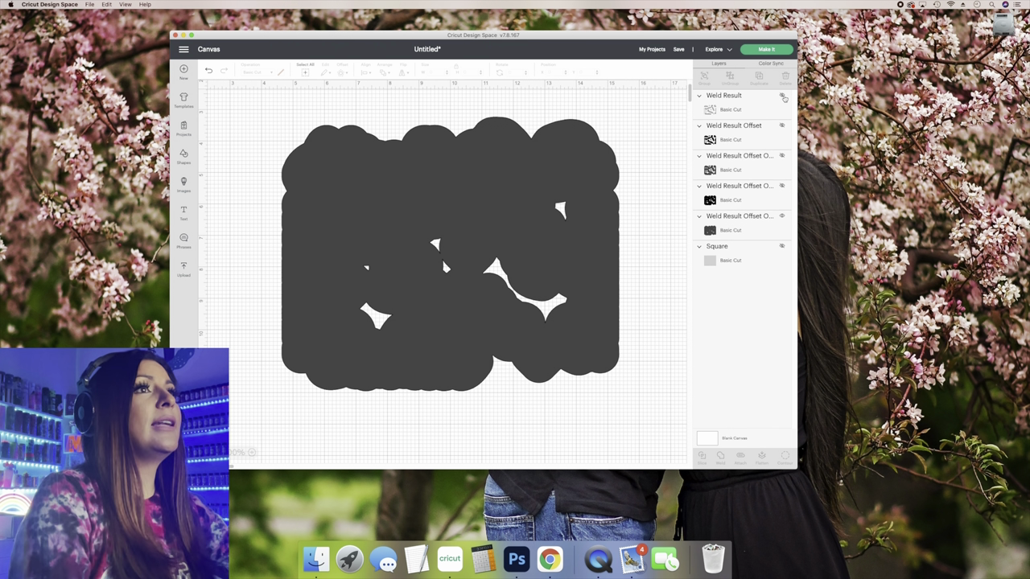
pyautogui.click(781, 155)
pyautogui.click(781, 185)
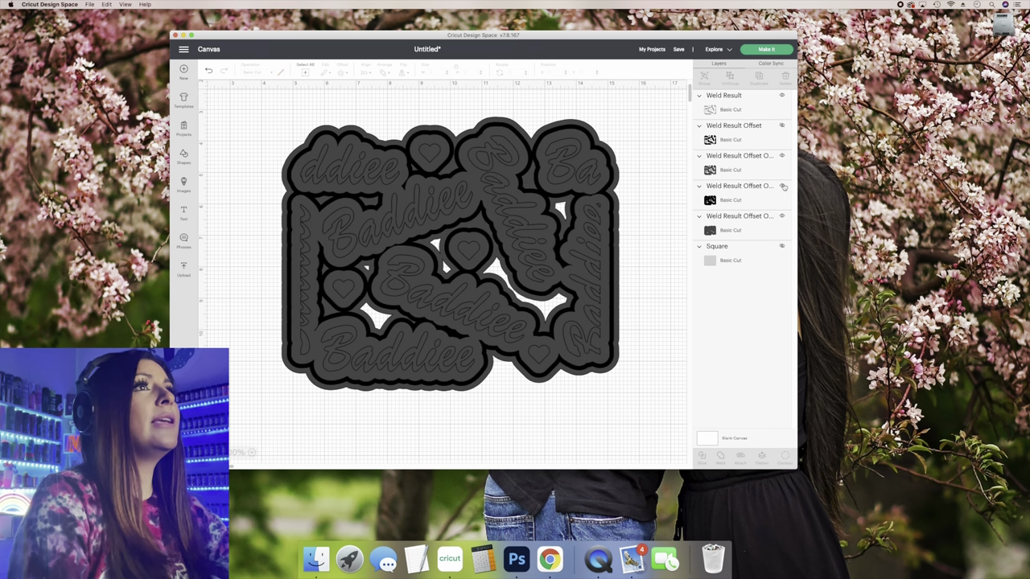
pyautogui.click(782, 248)
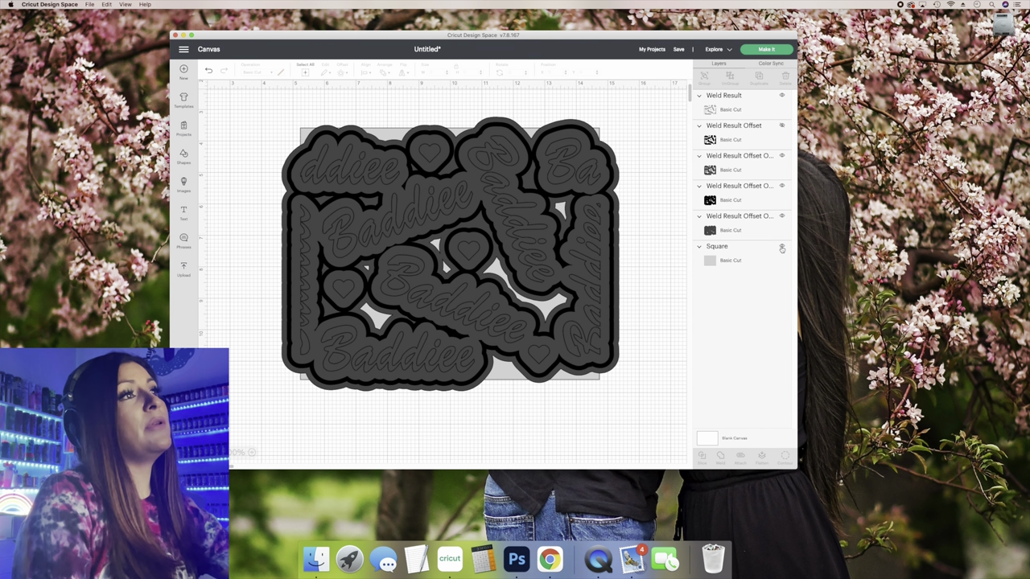
pyautogui.click(780, 126)
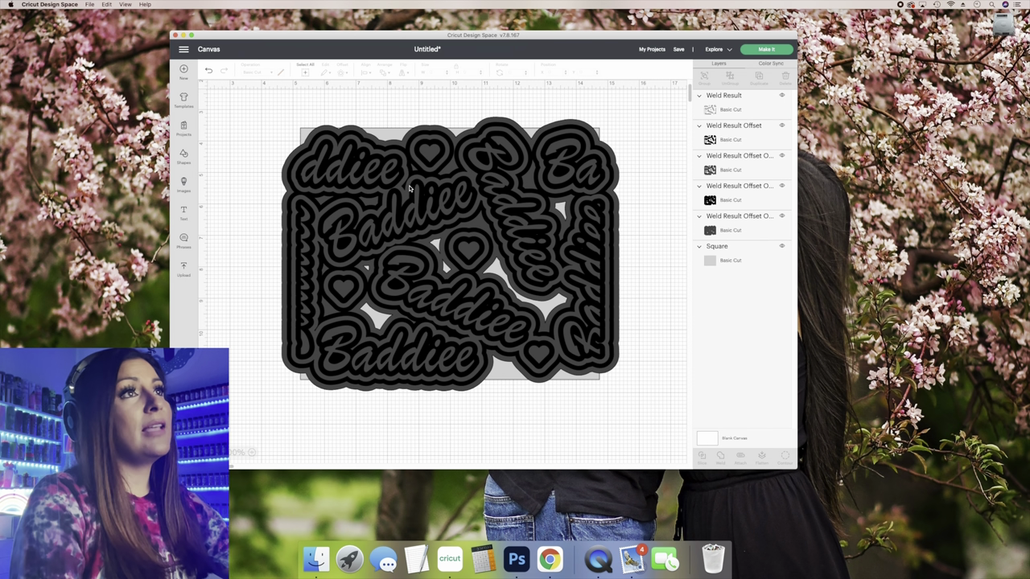
# Hide all four offset layers, leaving the welded lettering and the grey rectangle shown.
pyautogui.click(781, 215)
pyautogui.click(782, 186)
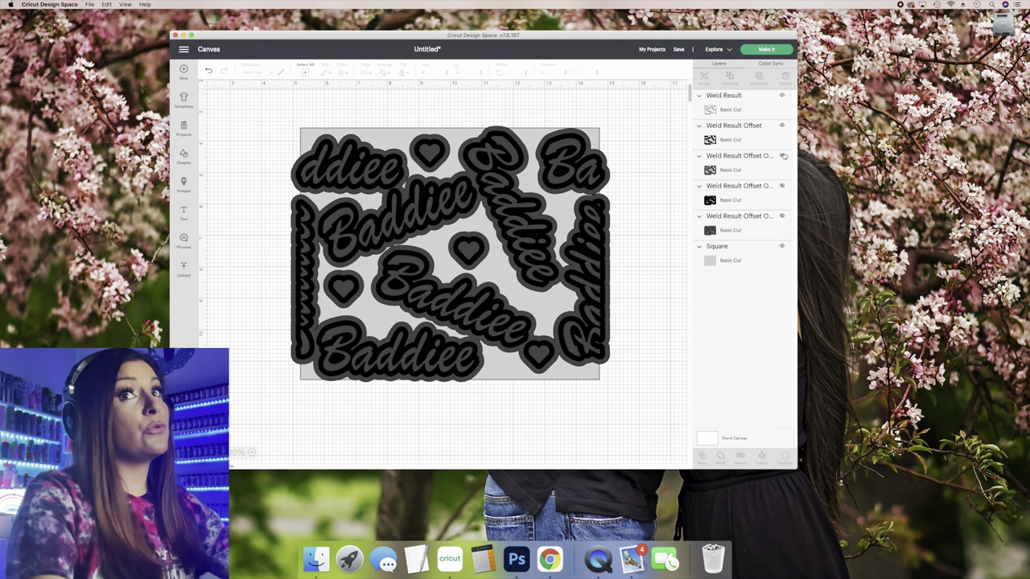
pyautogui.click(782, 156)
pyautogui.click(782, 125)
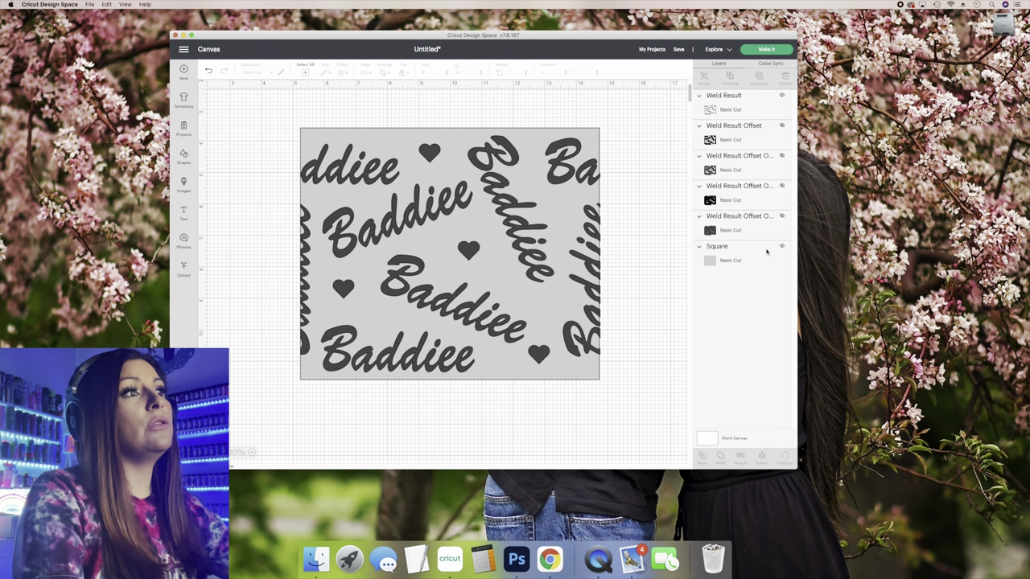
# Hide the welded lettering and show the first offset layer over the grey rectangle.
pyautogui.click(760, 261)
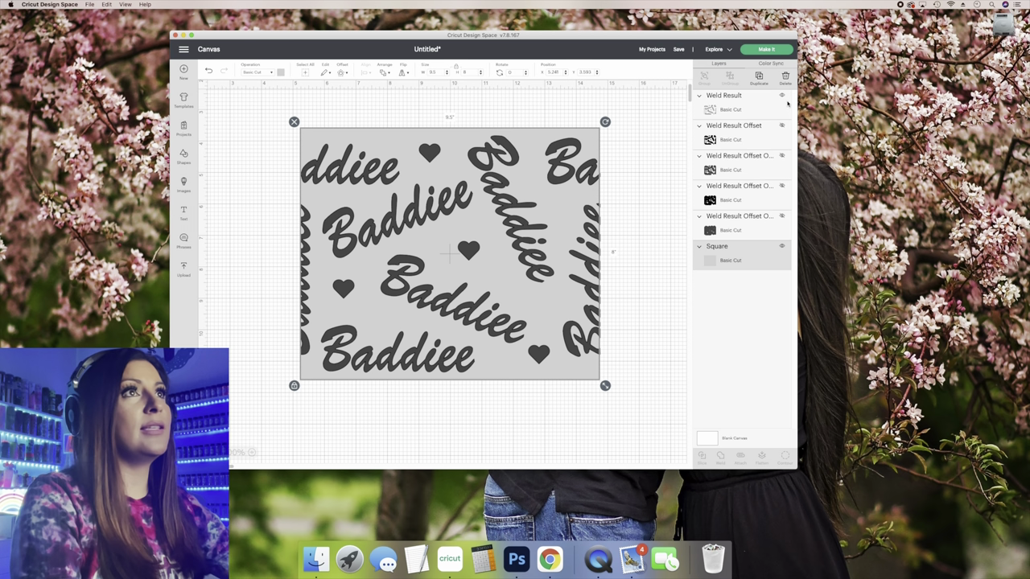
pyautogui.click(782, 96)
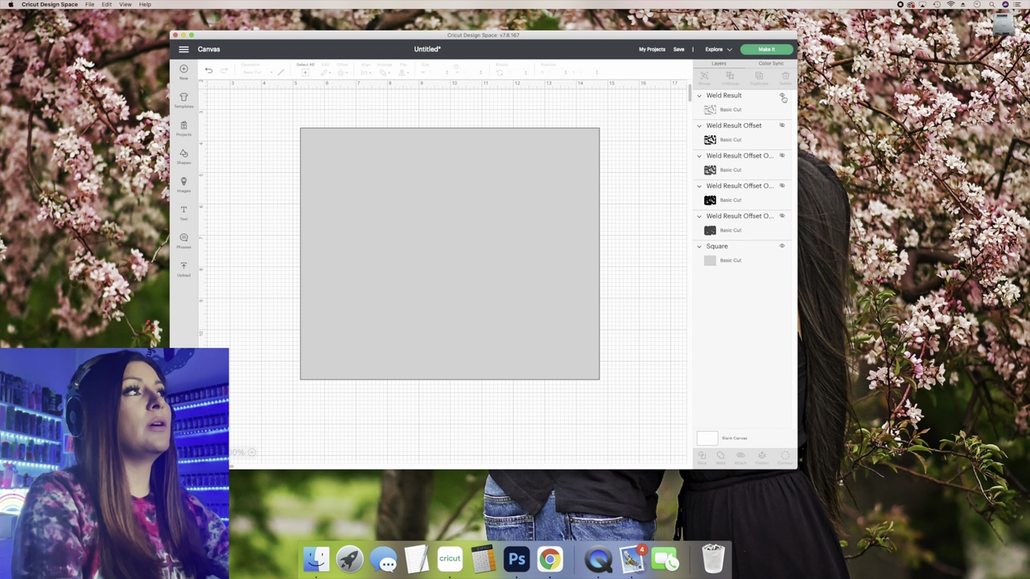
pyautogui.click(782, 96)
pyautogui.click(782, 96)
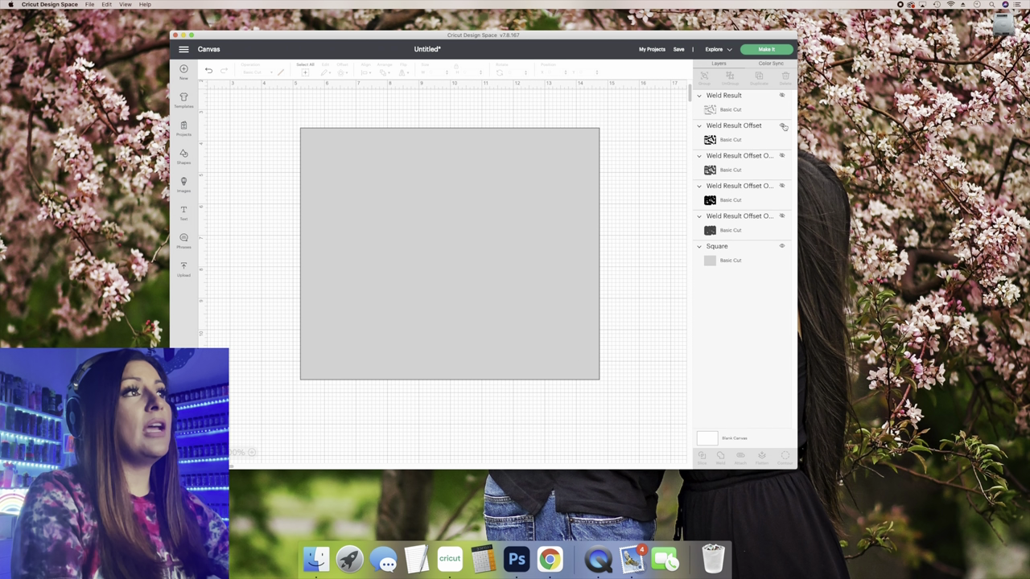
pyautogui.click(783, 127)
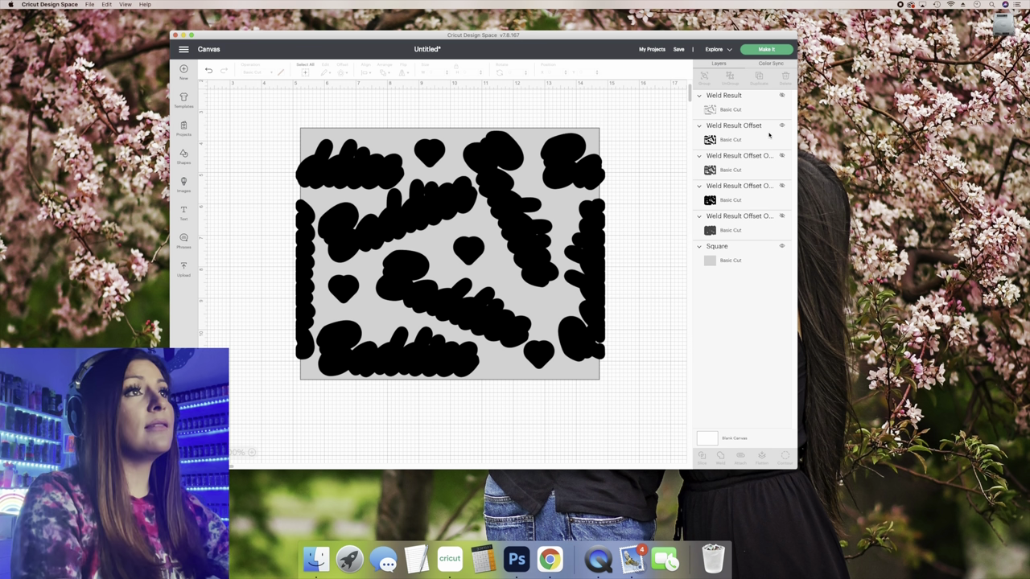
# Duplicate the grey rectangle behind the first offset shape.
pyautogui.click(755, 254)
pyautogui.rightClick(756, 255)
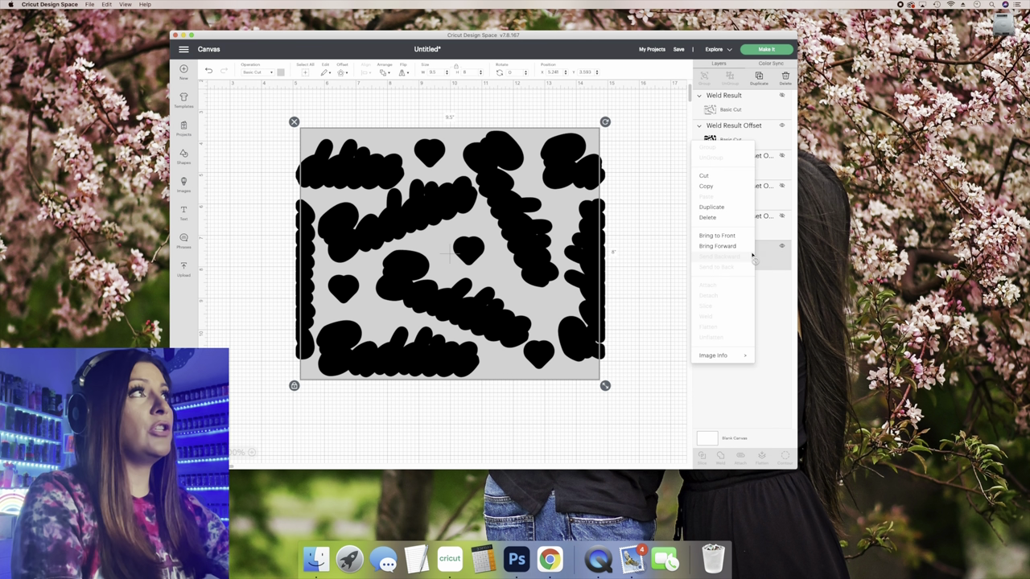
pyautogui.click(716, 207)
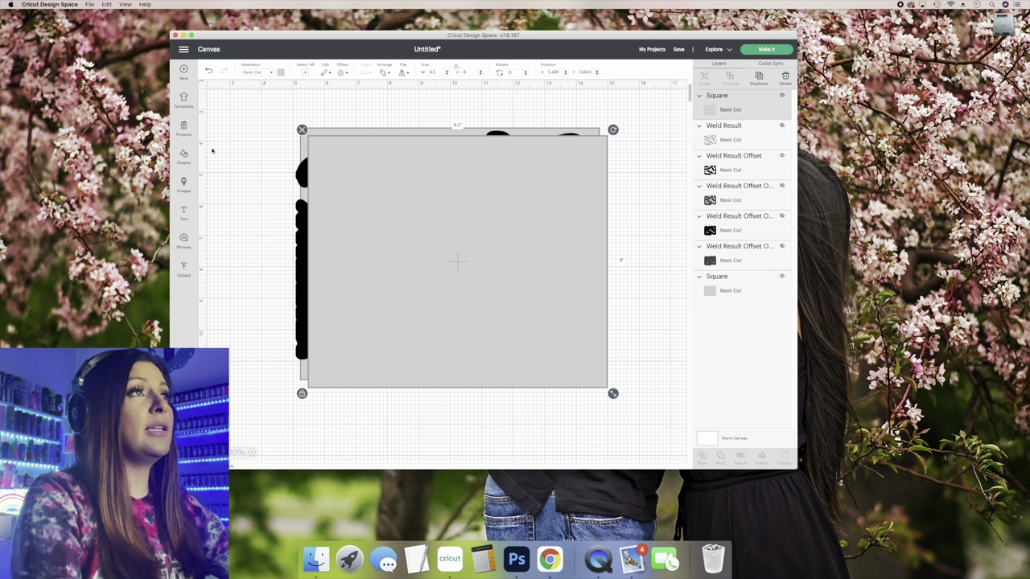
# Recolour the duplicated rectangle light yellow and align it over the original grey rectangle.
pyautogui.click(280, 73)
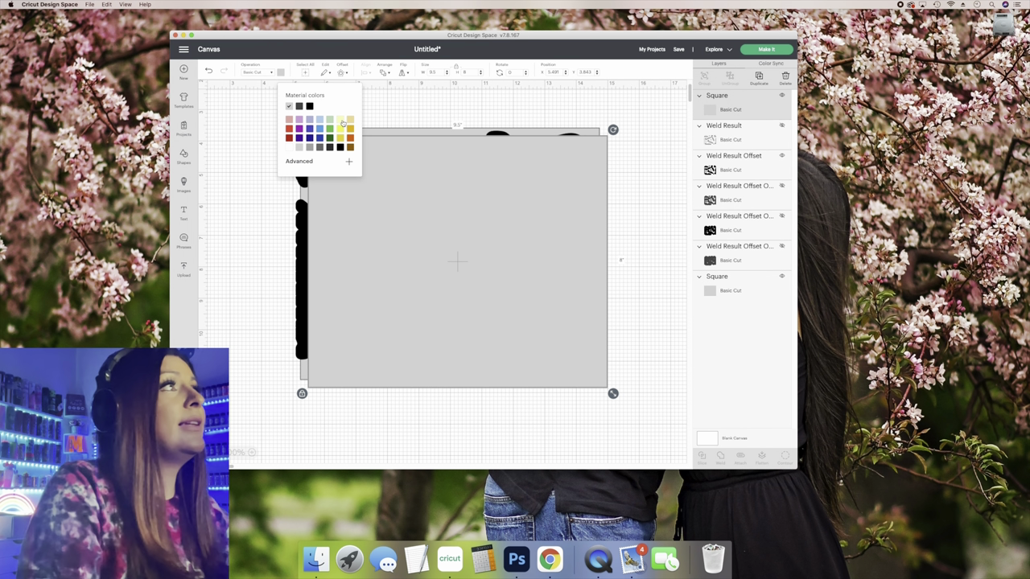
pyautogui.click(344, 122)
pyautogui.moveTo(459, 214); pyautogui.dragTo(460, 219)
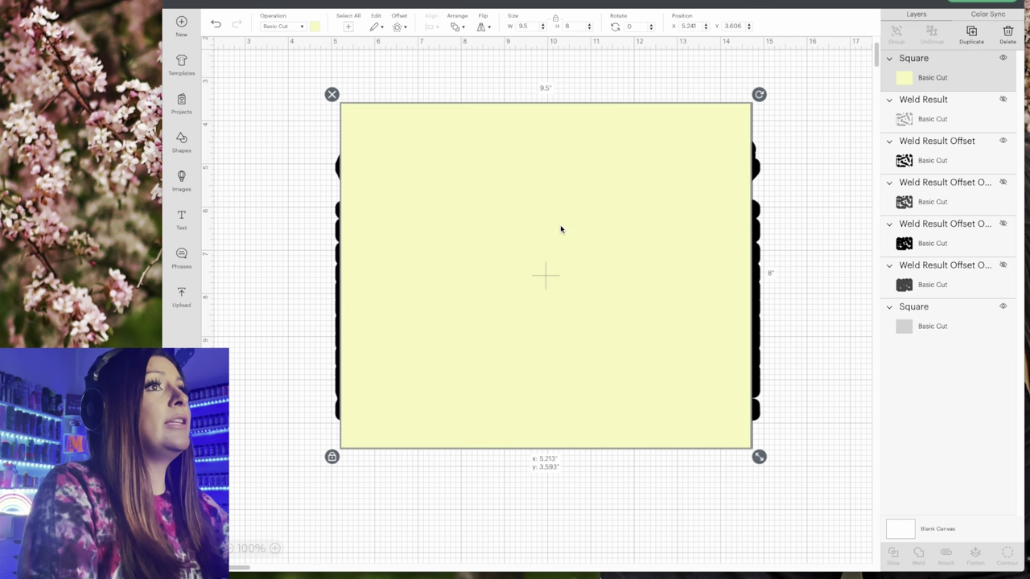
pyautogui.moveTo(561, 230); pyautogui.dragTo(561, 226)
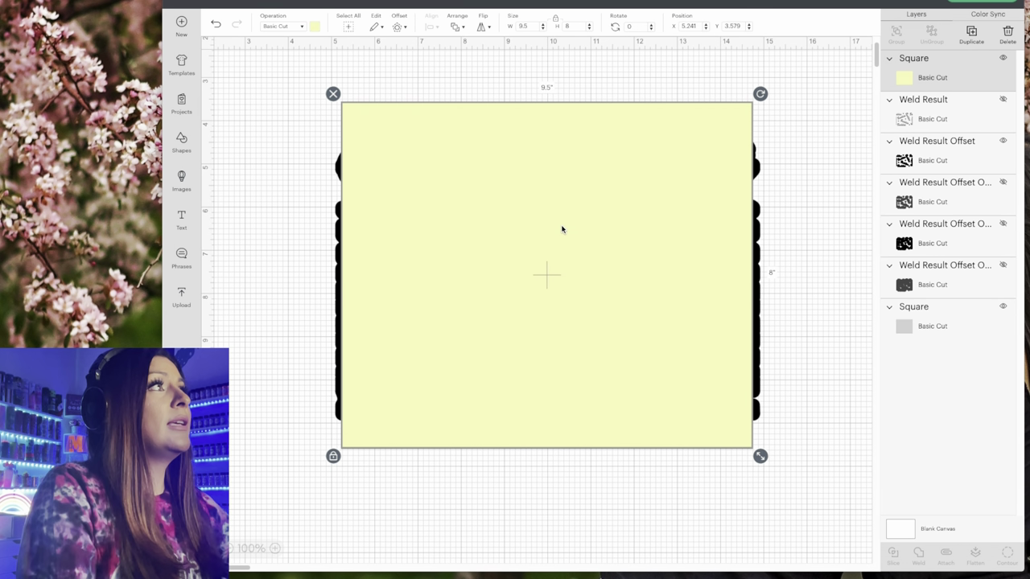
pyautogui.click(807, 242)
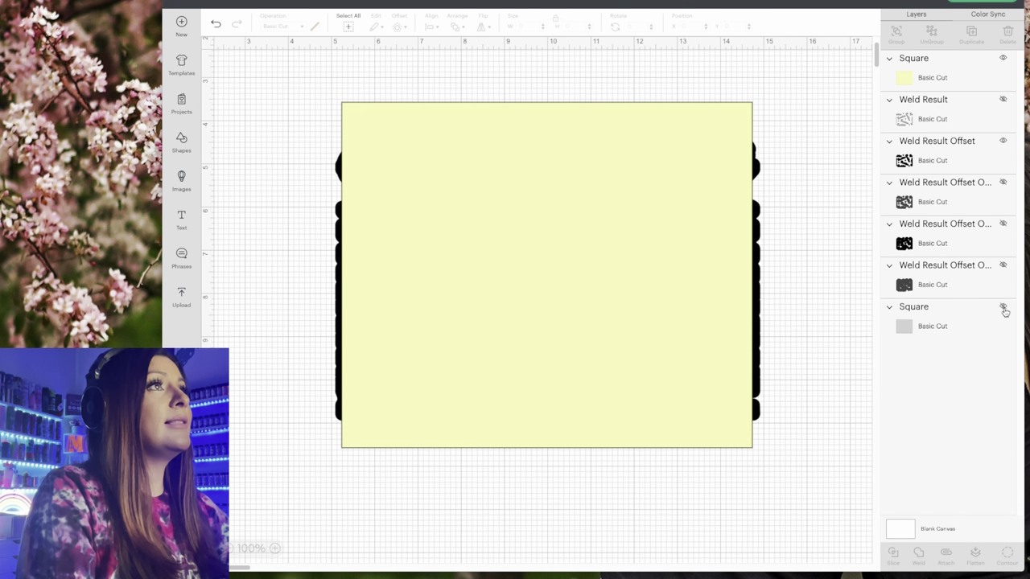
# Slice the first offset layer with the yellow rectangle, and delete the yellow pieces and the overhanging edge remnants.
pyautogui.moveTo(264, 77); pyautogui.dragTo(901, 486)
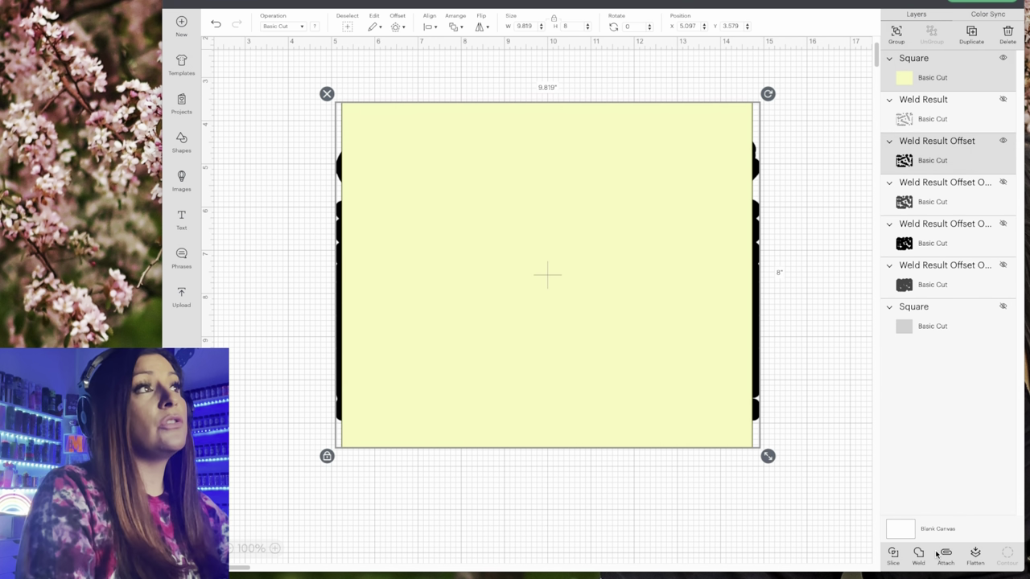
pyautogui.click(899, 556)
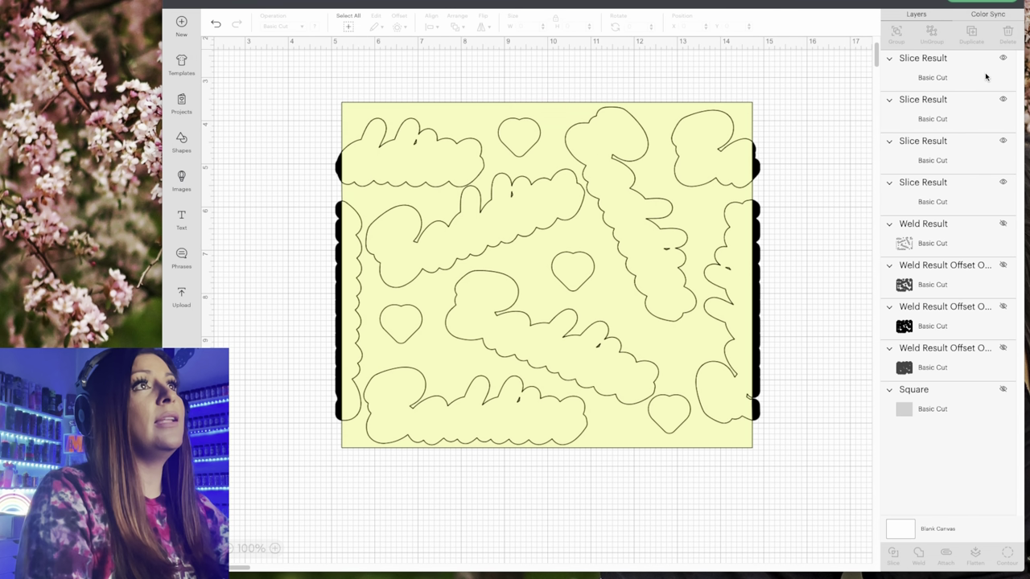
pyautogui.click(967, 72)
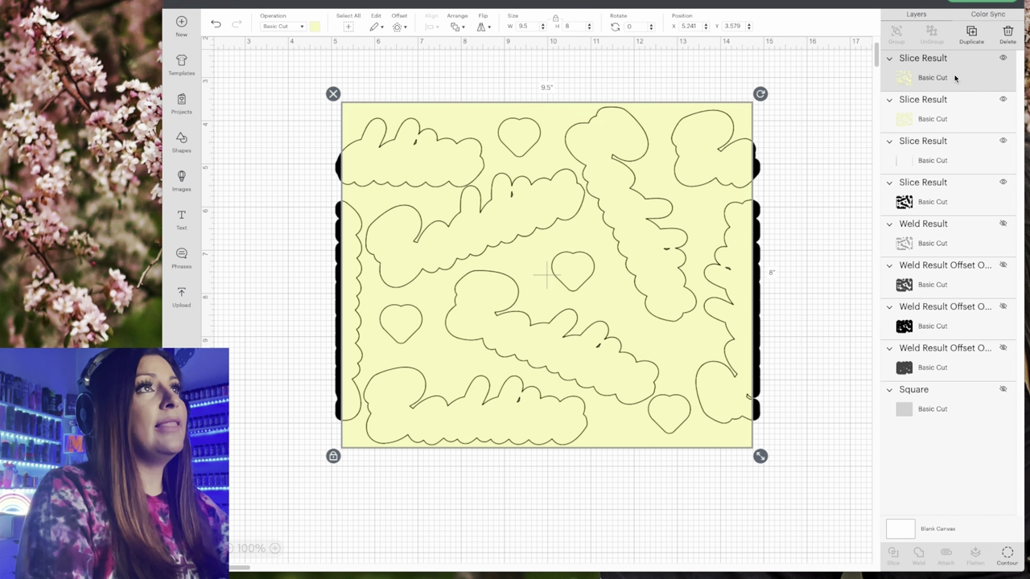
pyautogui.click(1007, 32)
pyautogui.click(934, 77)
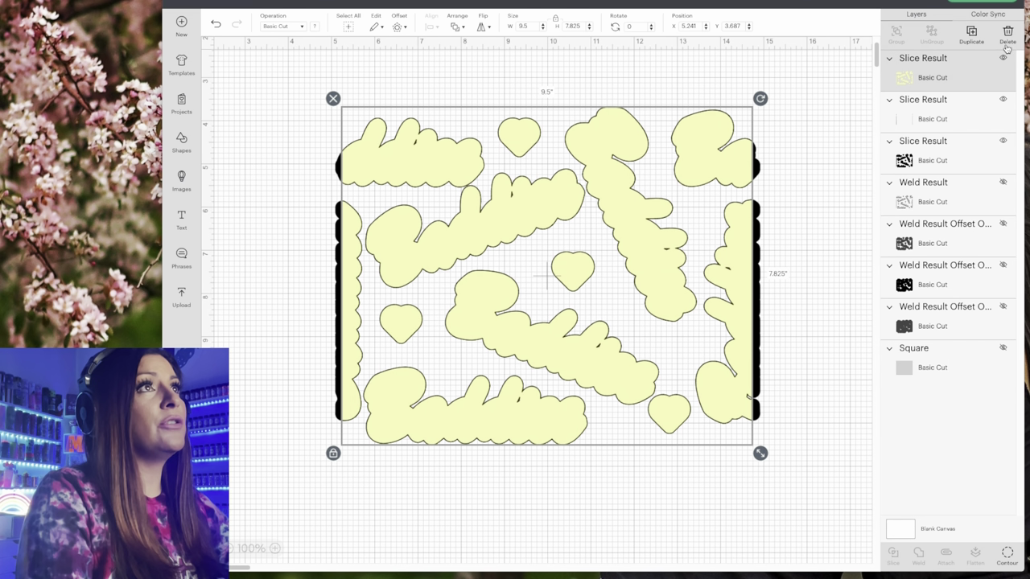
pyautogui.click(1007, 32)
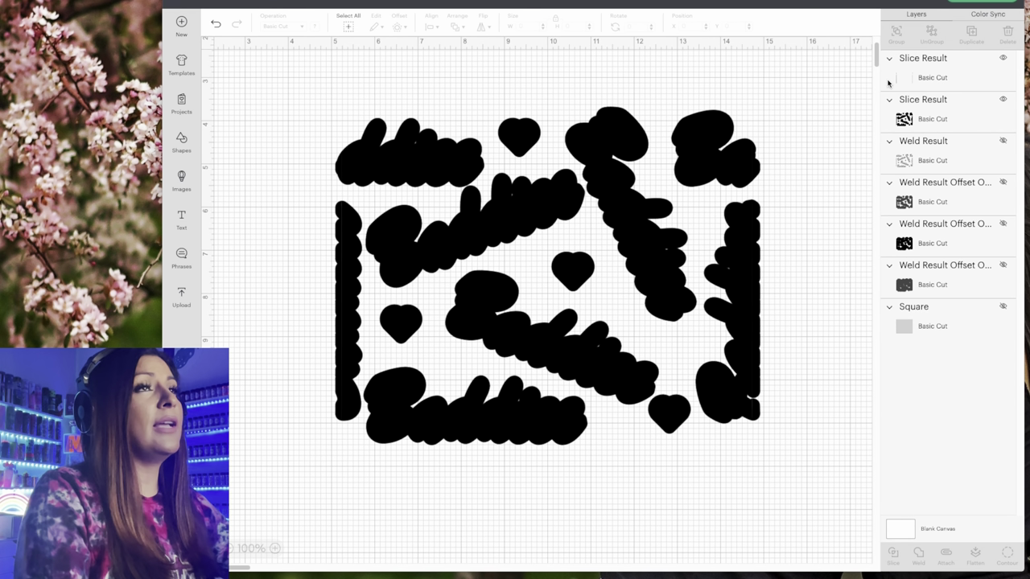
pyautogui.click(983, 69)
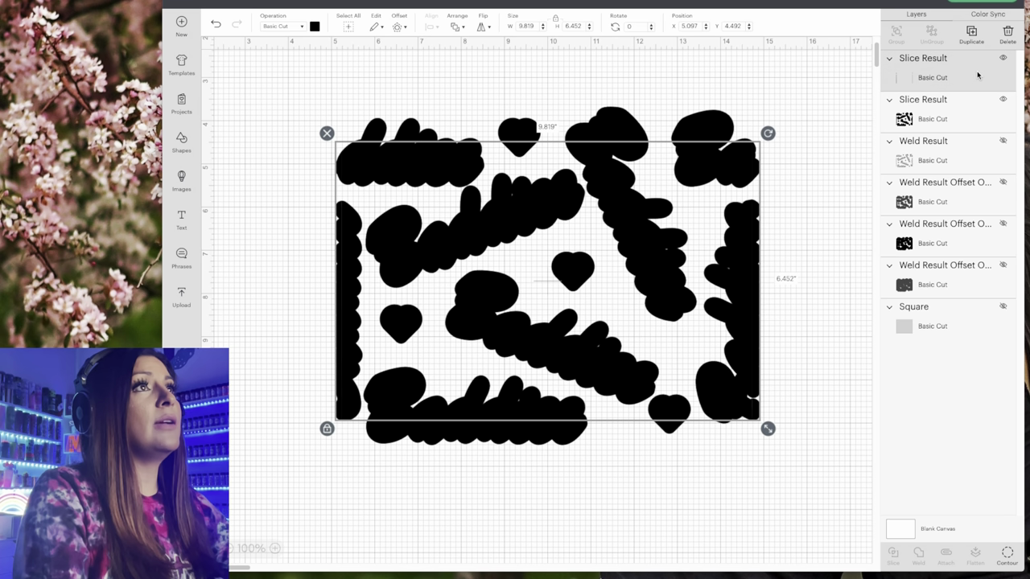
pyautogui.click(1007, 34)
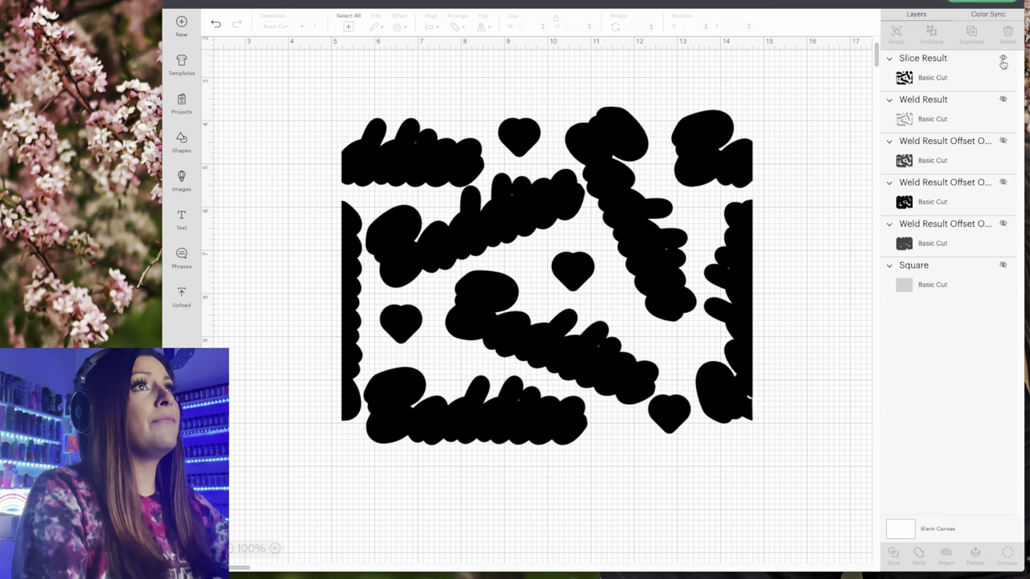
# Place the trimmed first offset directly below the welded lettering in the layer order and preview the two together.
pyautogui.moveTo(974, 71); pyautogui.dragTo(971, 113)
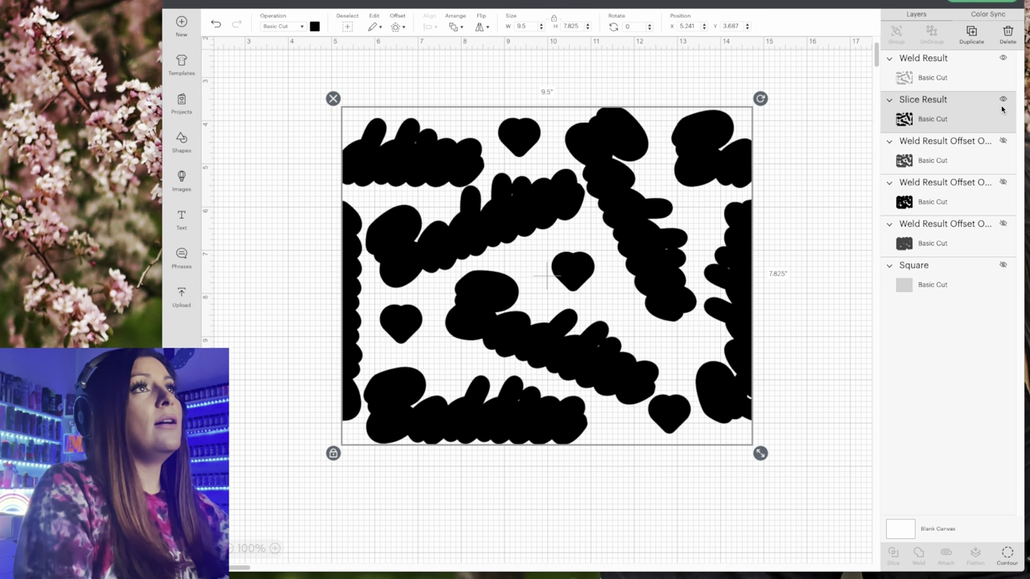
pyautogui.click(1003, 100)
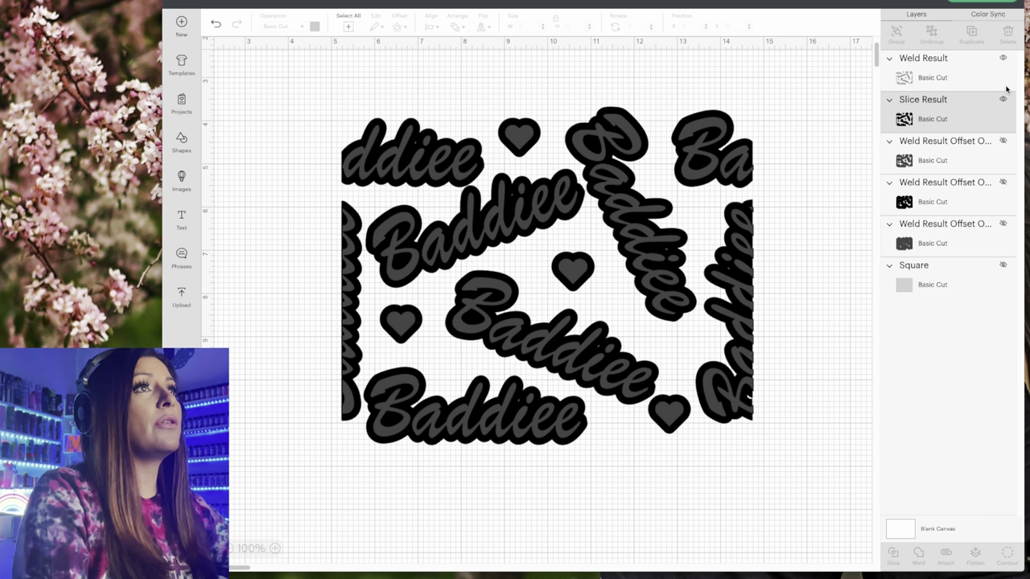
pyautogui.click(1003, 58)
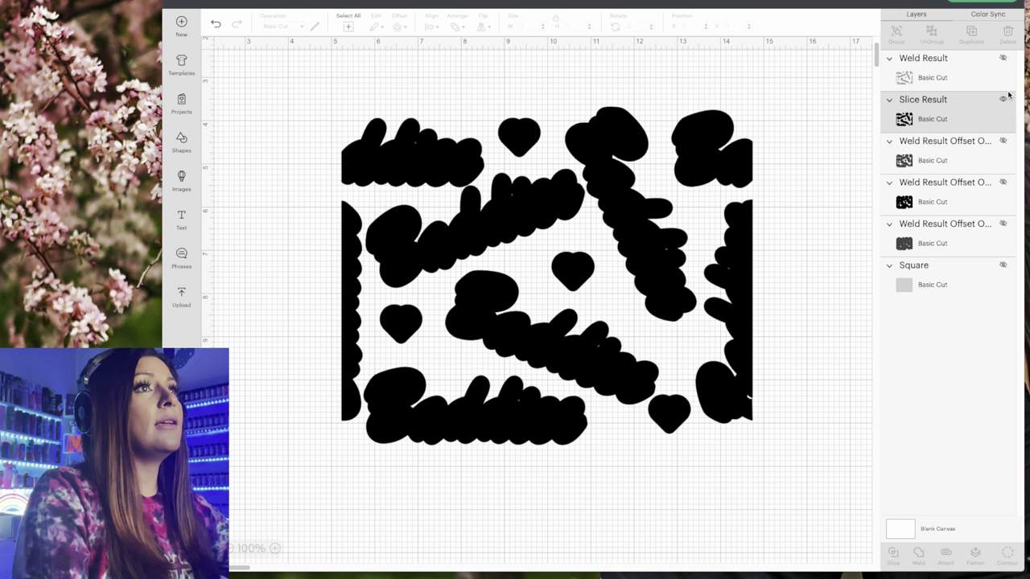
# Show the grey rectangle and the second offset layer with the trimmed first offset to examine how far the outline overhangs.
pyautogui.click(1003, 99)
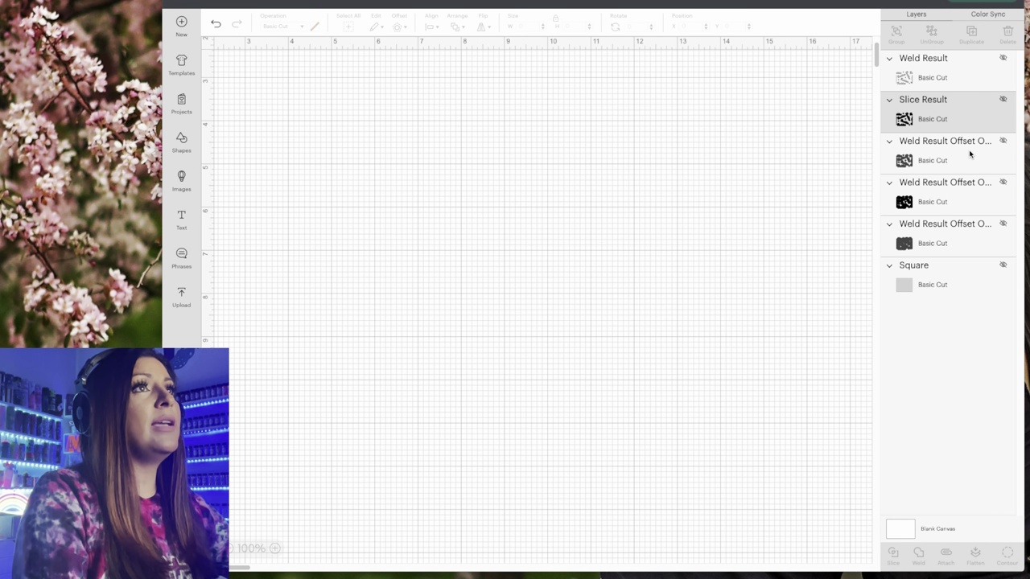
pyautogui.click(1003, 265)
pyautogui.click(1003, 99)
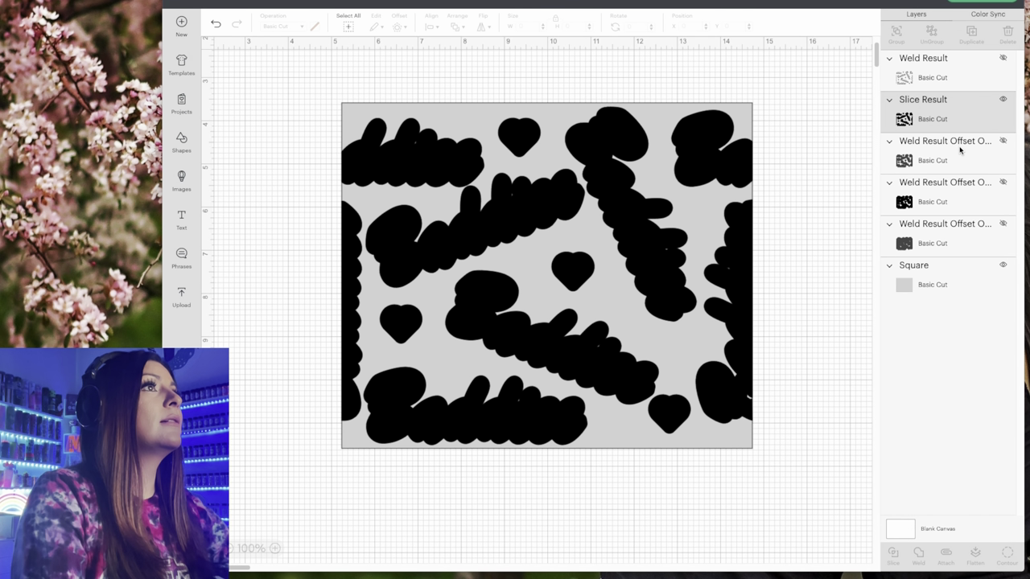
pyautogui.click(1003, 142)
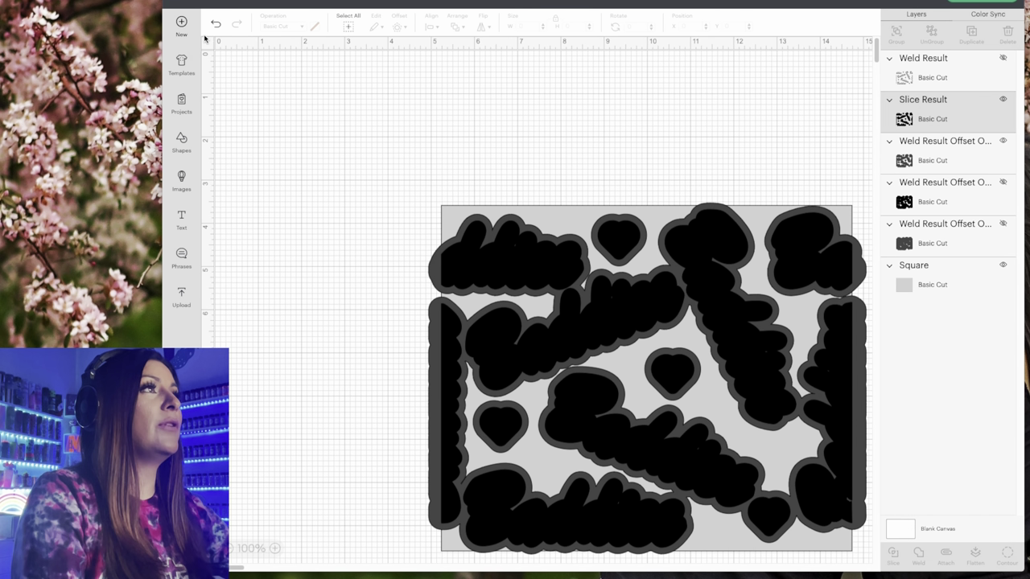
pyautogui.scroll(-5, 391, 201)
pyautogui.hscroll(3, 391, 202)
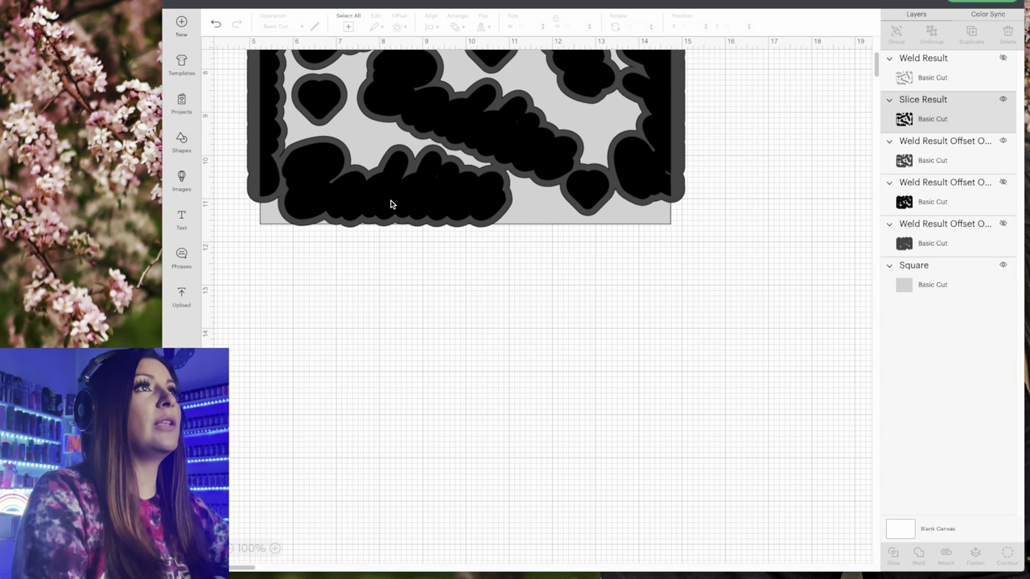
pyautogui.scroll(3, 391, 202)
pyautogui.hscroll(-1, 393, 204)
pyautogui.hscroll(-2, 392, 203)
pyautogui.scroll(4, 392, 204)
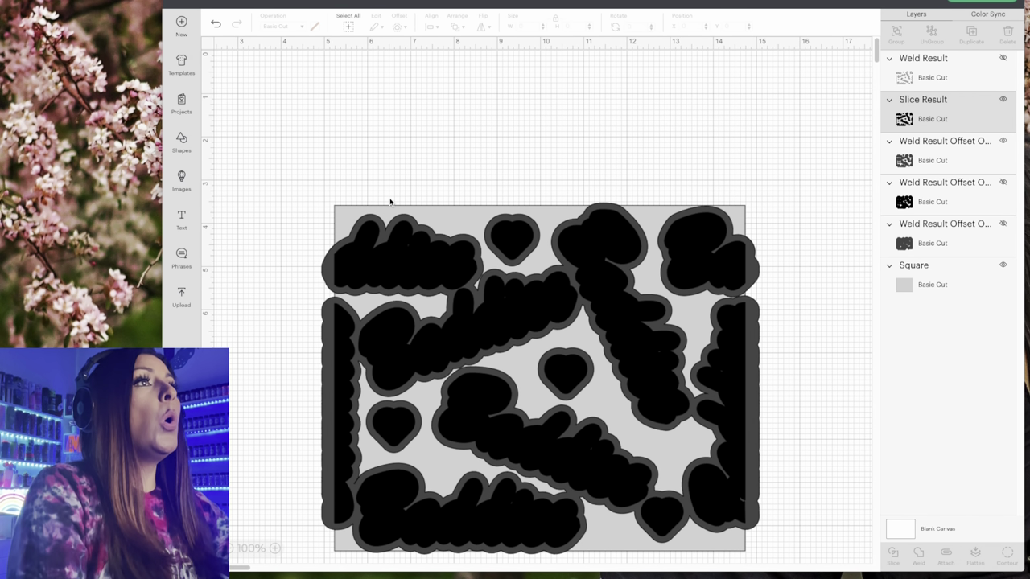
pyautogui.scroll(-3, 392, 204)
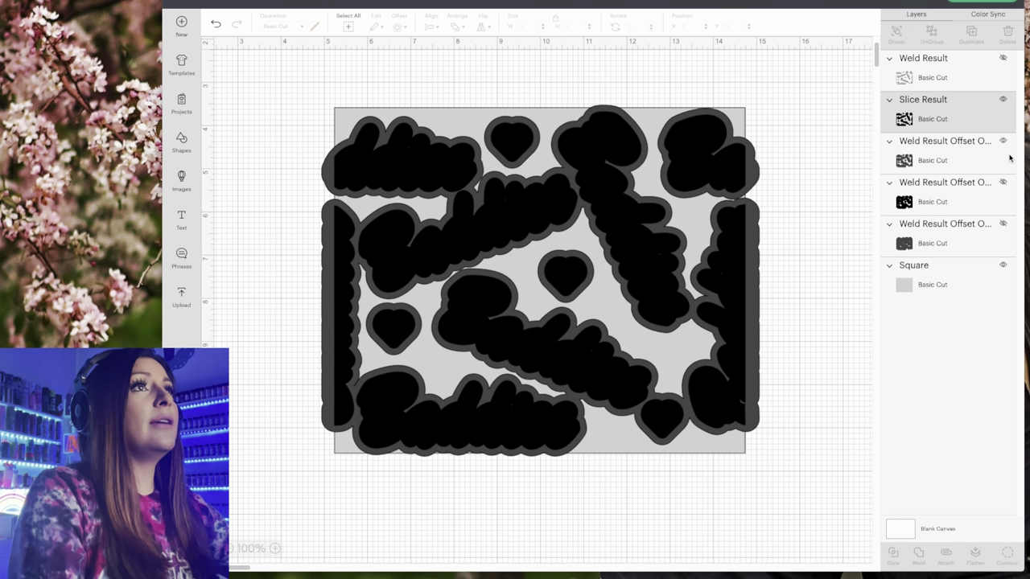
# Hide the trimmed first offset and duplicate the grey rectangle for the second offset layer.
pyautogui.click(1002, 99)
pyautogui.rightClick(1000, 111)
pyautogui.click(965, 210)
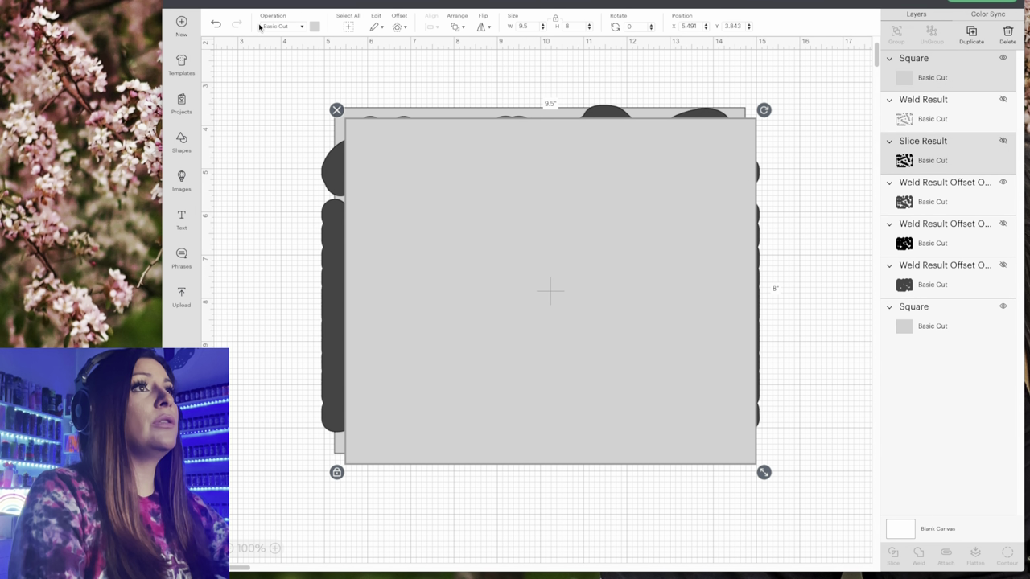
# Recolour the new rectangle copy light yellow and fine-tune its position over the original grey rectangle.
pyautogui.click(314, 27)
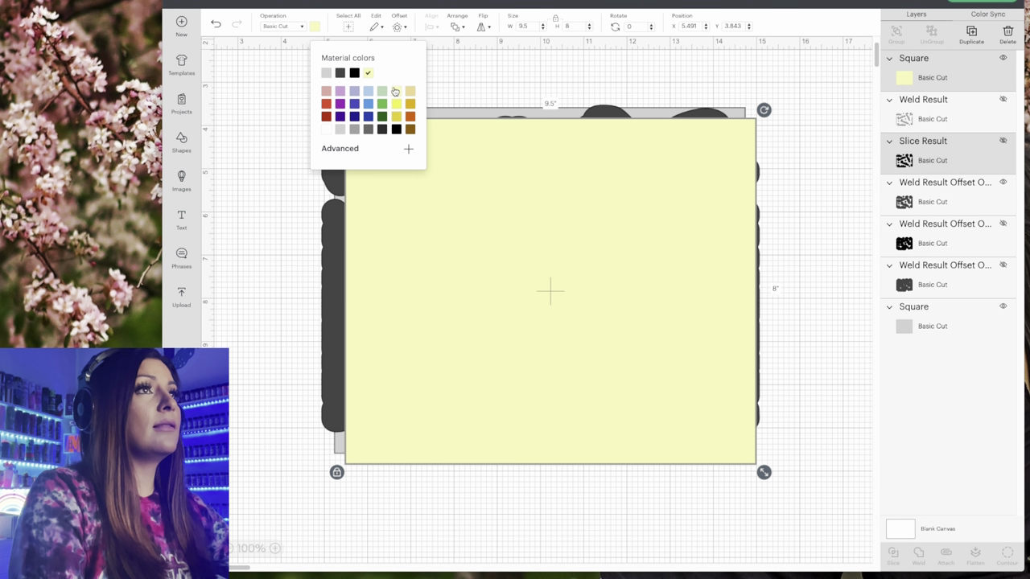
pyautogui.click(394, 91)
pyautogui.click(648, 152)
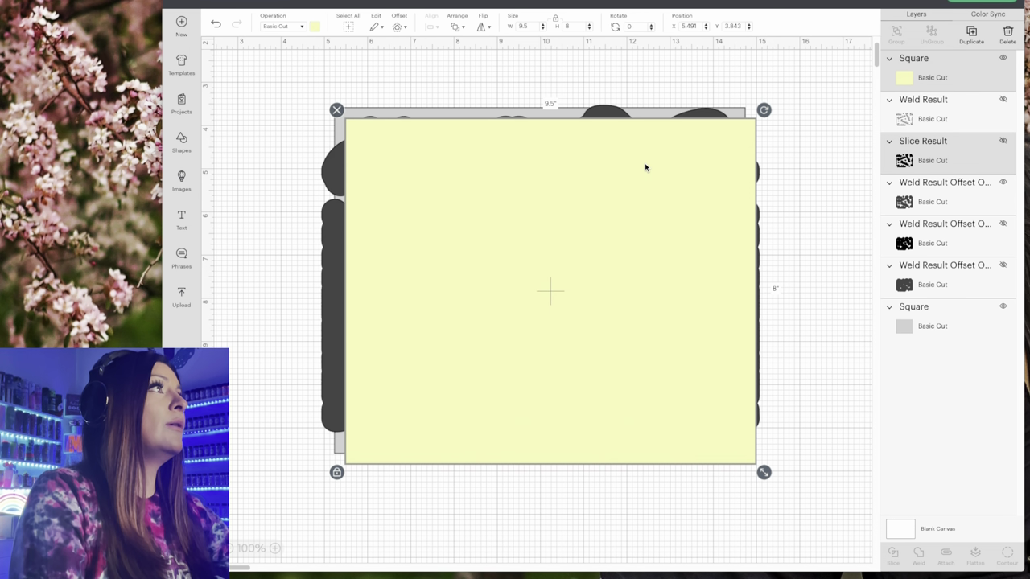
pyautogui.moveTo(649, 176)
pyautogui.mouseDown()
pyautogui.moveTo(641, 170)
pyautogui.moveTo(648, 182)
pyautogui.mouseUp()
pyautogui.click(802, 193)
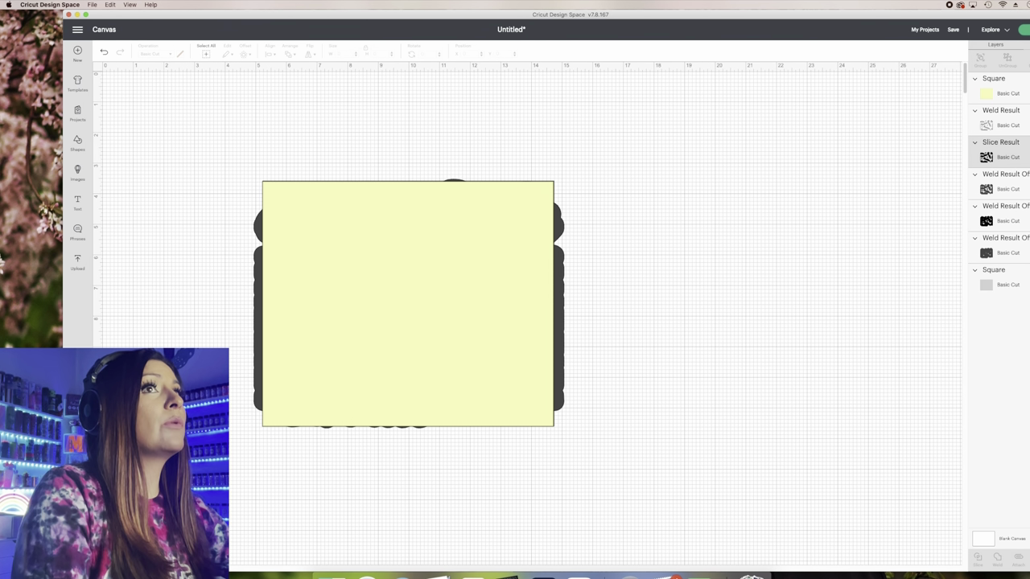
pyautogui.click(1000, 184)
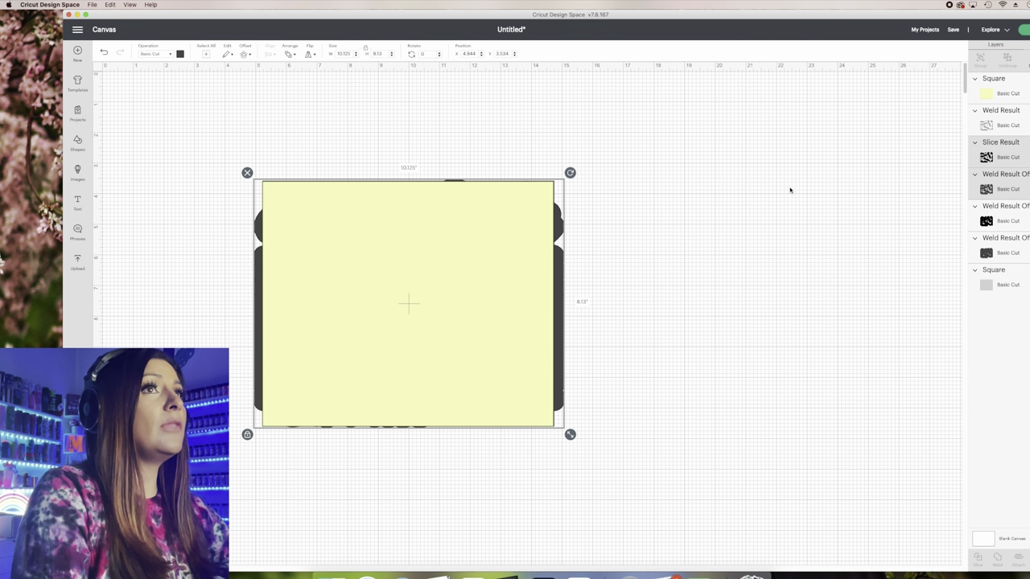
pyautogui.click(1006, 90)
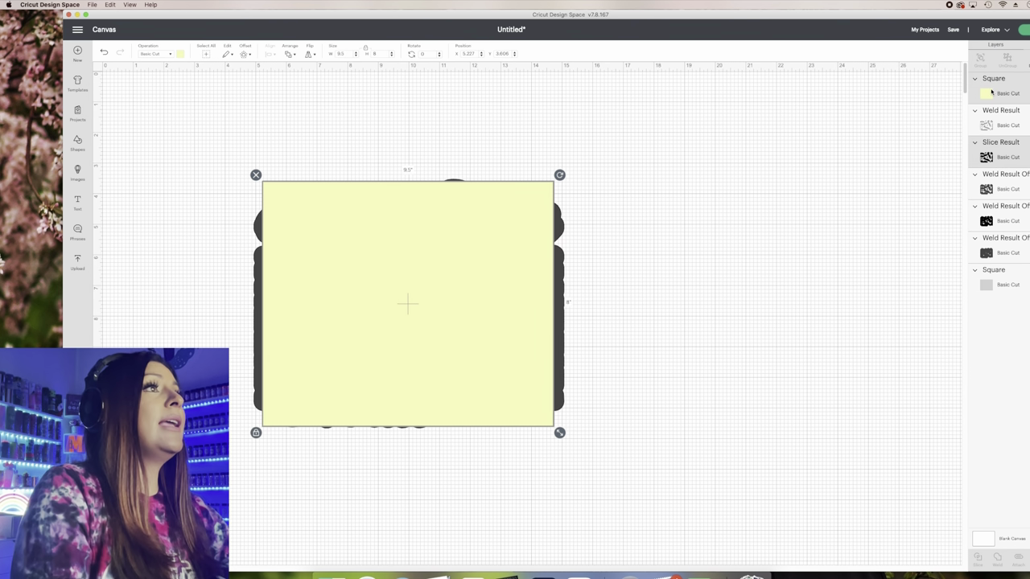
pyautogui.moveTo(491, 237); pyautogui.dragTo(492, 233)
pyautogui.click(669, 244)
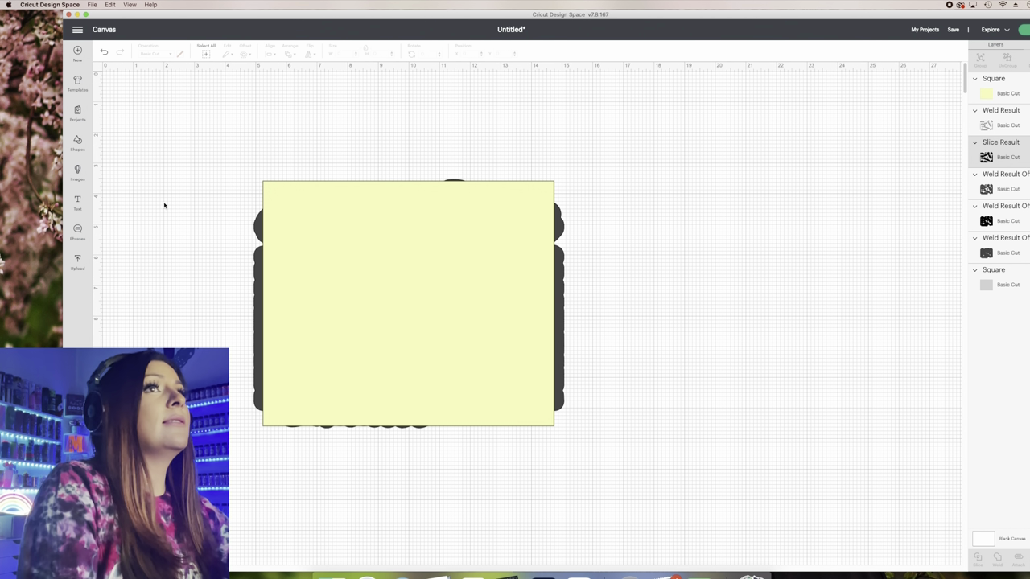
# Slice the second offset layer with the yellow rectangle, and delete the yellow pieces and the overhanging remnants.
pyautogui.moveTo(198, 156); pyautogui.dragTo(796, 452)
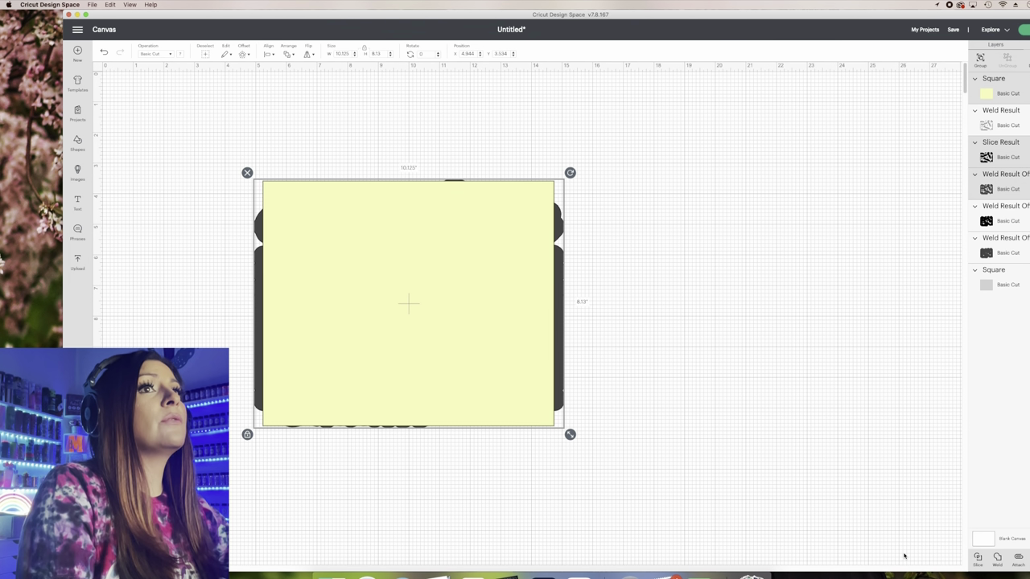
pyautogui.click(978, 559)
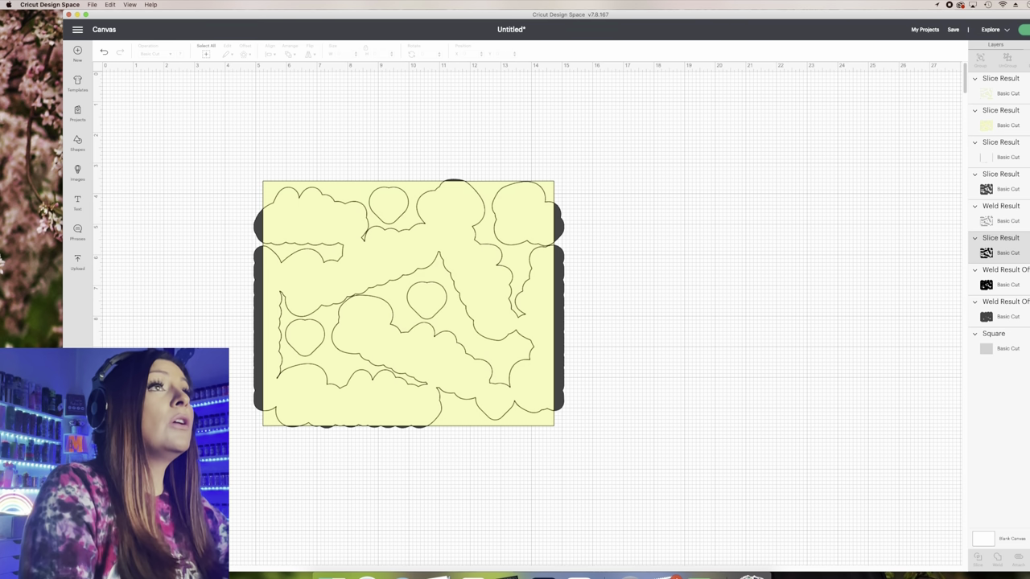
pyautogui.click(406, 303)
pyautogui.press('Delete')
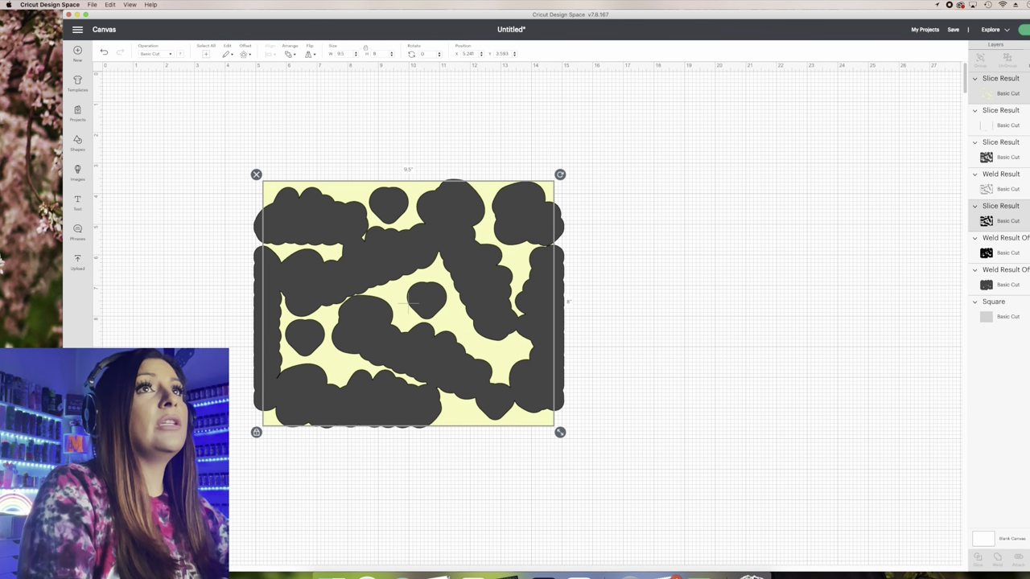
pyautogui.press('Delete')
pyautogui.click(983, 87)
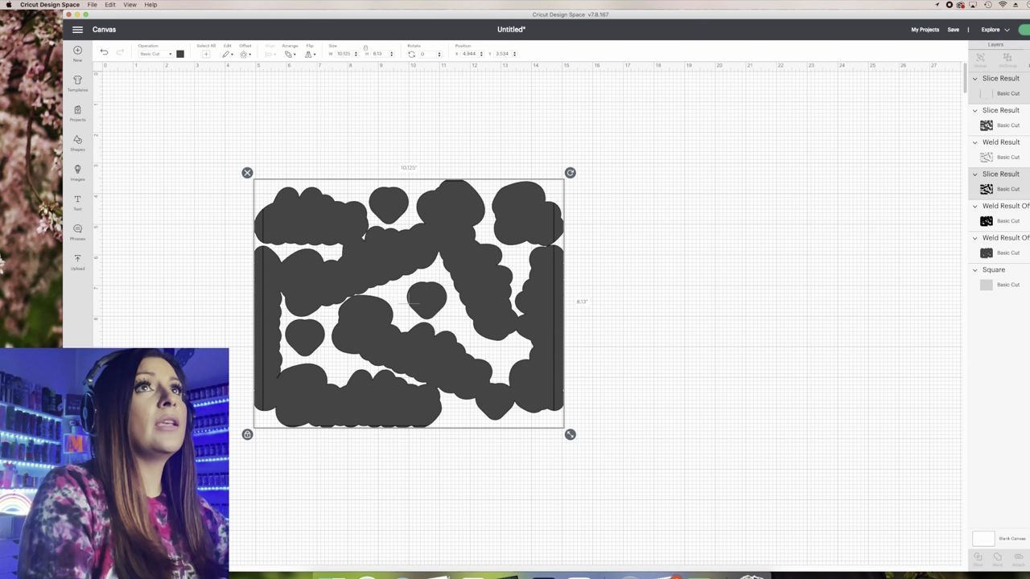
pyautogui.press('Delete')
# Move the trimmed second offset below the trimmed first offset in the layer order and deselect it.
pyautogui.moveTo(1008, 93); pyautogui.dragTo(1010, 163)
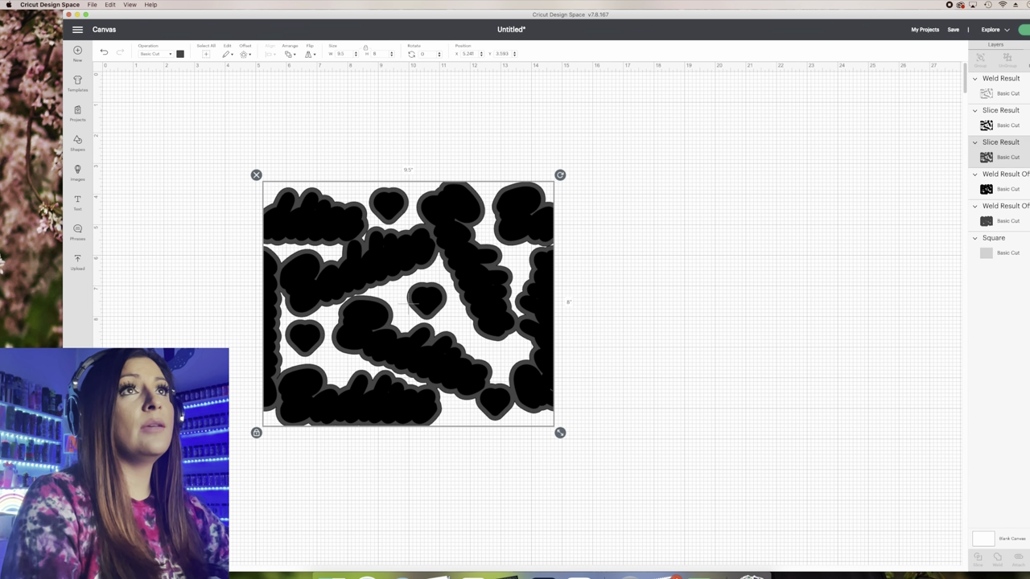
pyautogui.press('Escape')
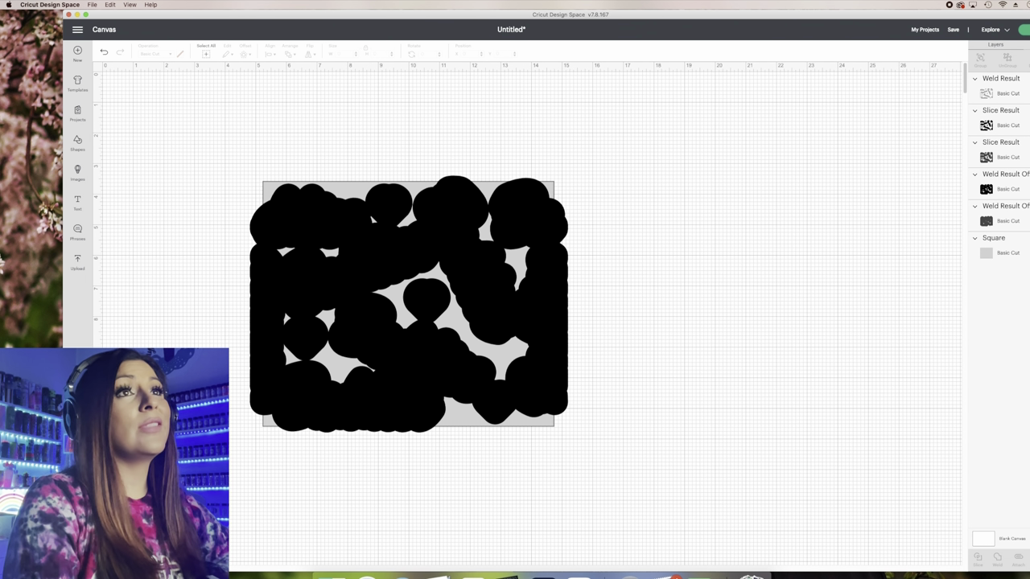
# Duplicate the grey rectangle, recolour the copy light yellow and align it over the original for trimming the third offset.
pyautogui.rightClick(1016, 250)
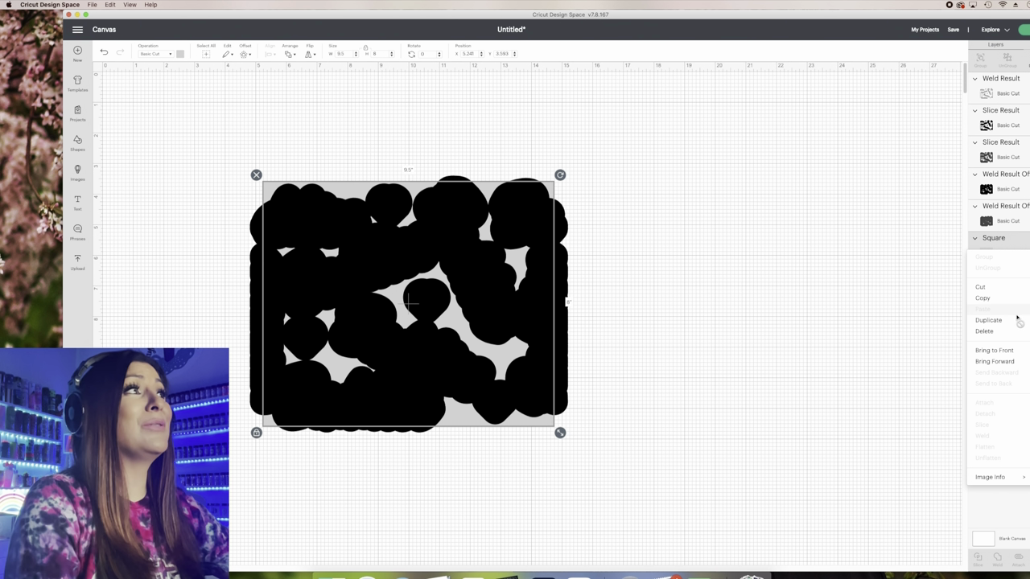
pyautogui.click(1018, 320)
pyautogui.press('super+d')
pyautogui.click(181, 53)
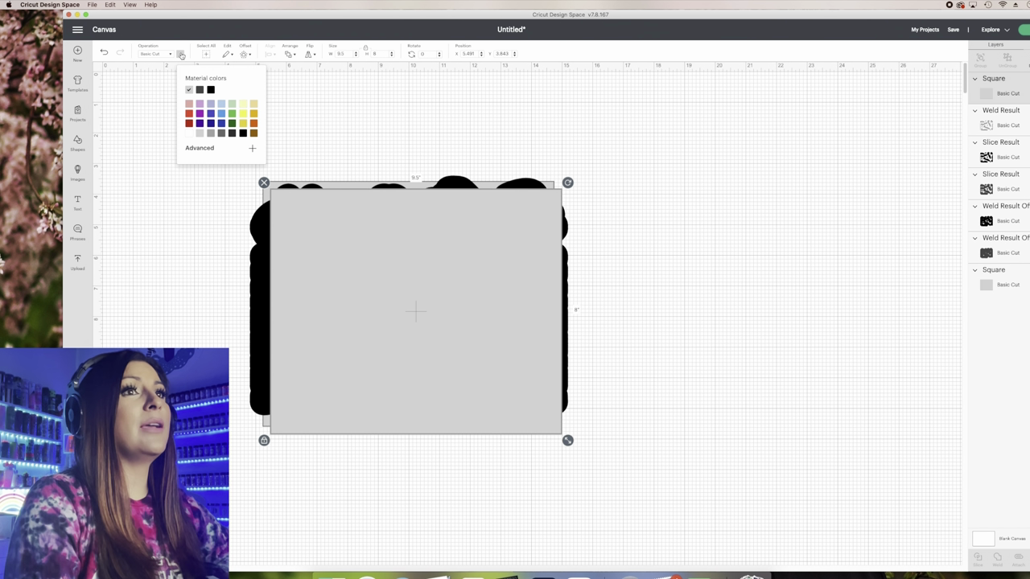
pyautogui.click(242, 105)
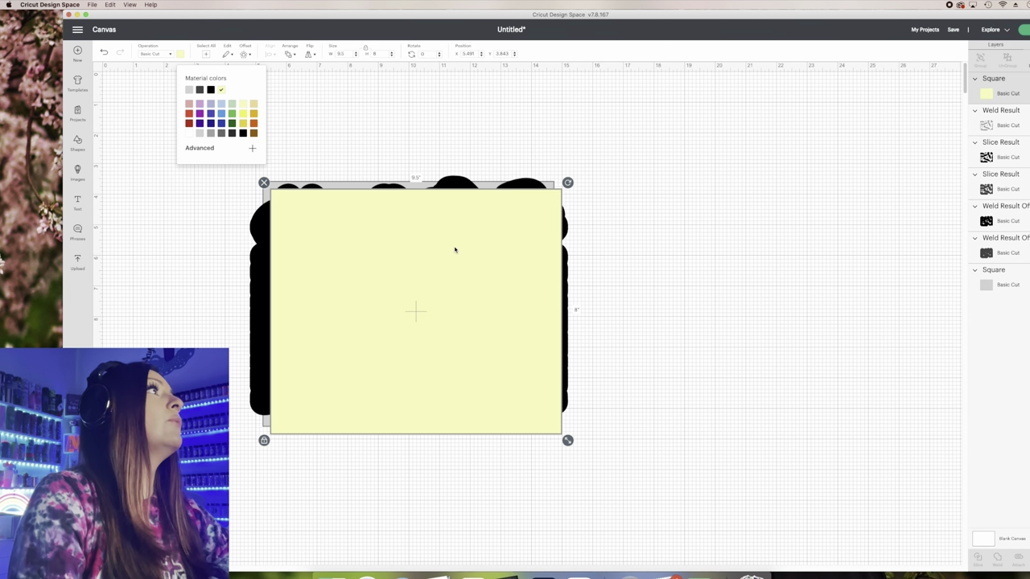
pyautogui.moveTo(460, 255); pyautogui.dragTo(499, 241)
pyautogui.click(609, 235)
pyautogui.click(640, 245)
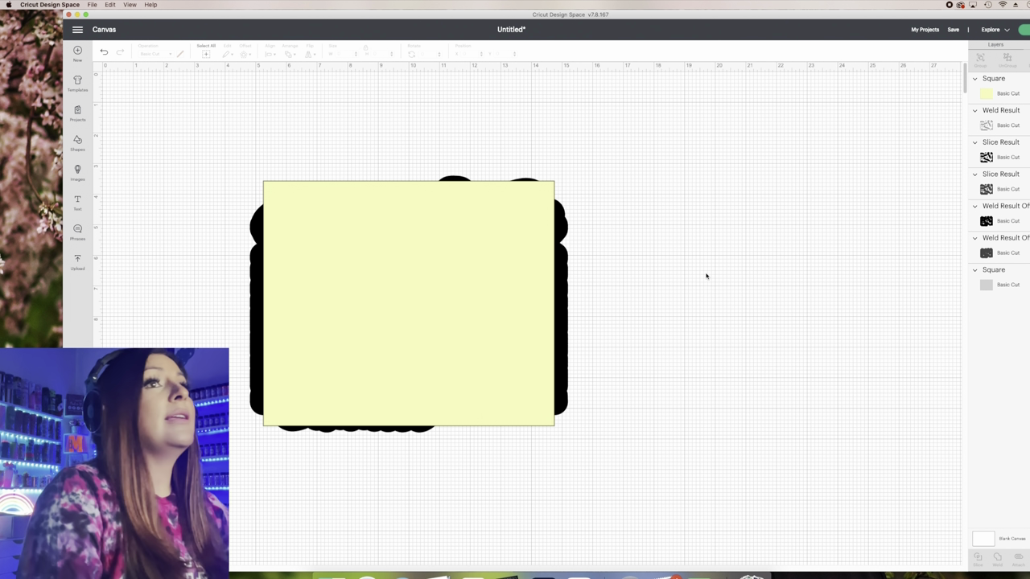
# Slice the third offset layer with the yellow rectangle, and delete the yellow pieces and the overhanging remnants.
pyautogui.moveTo(187, 141); pyautogui.dragTo(316, 328)
pyautogui.moveTo(186, 267); pyautogui.dragTo(662, 470)
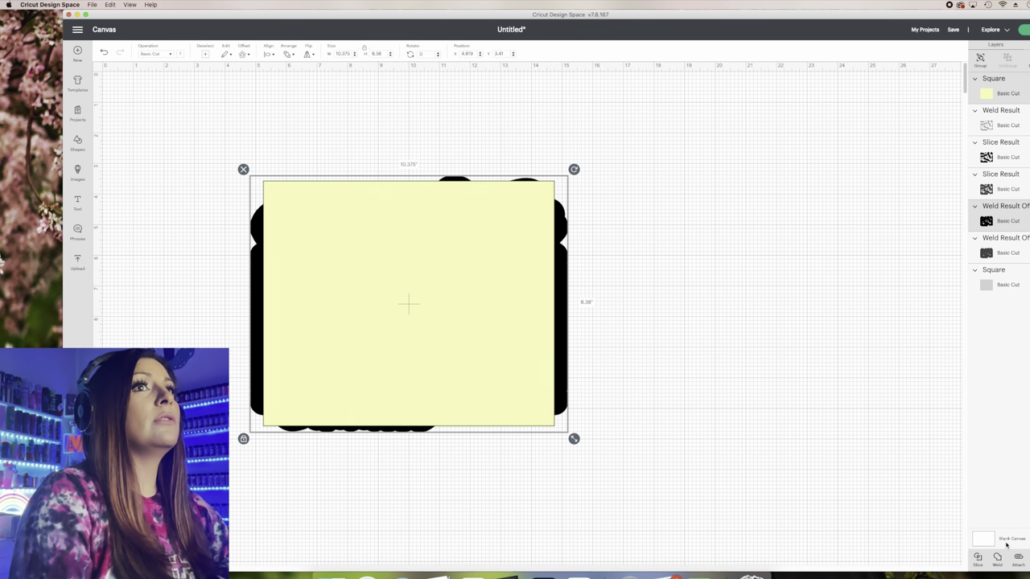
pyautogui.click(978, 558)
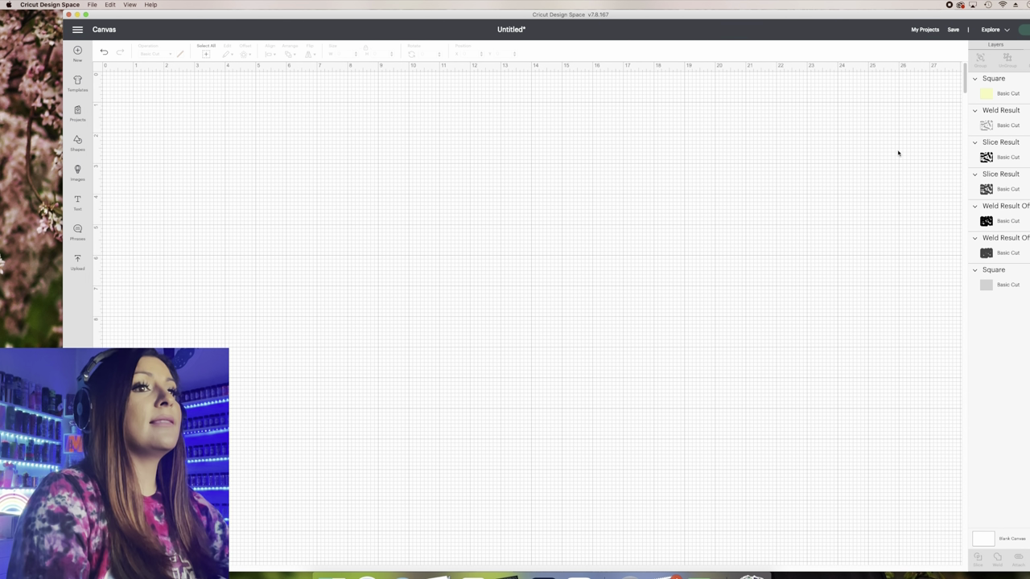
pyautogui.click(1016, 92)
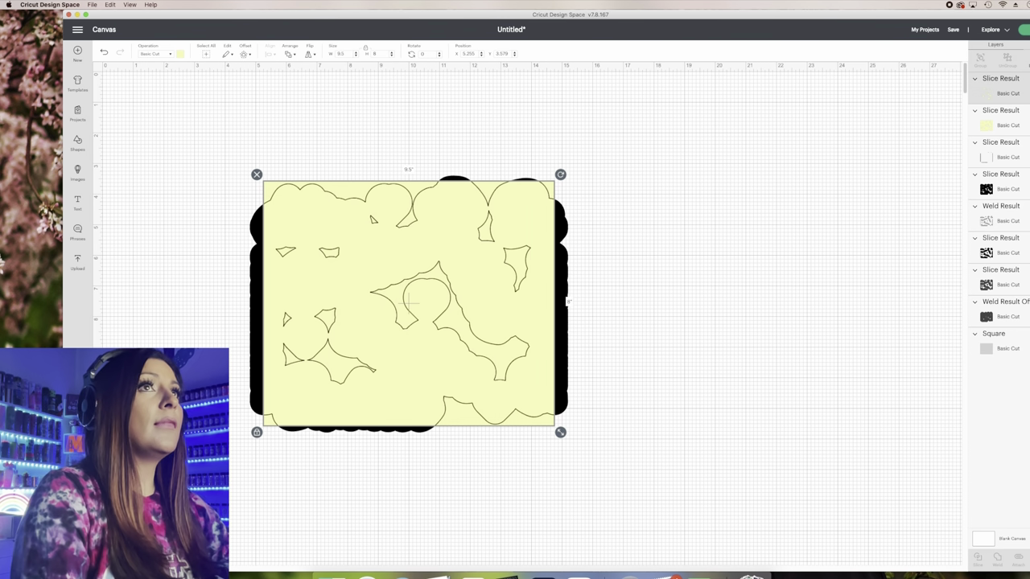
pyautogui.press('Delete')
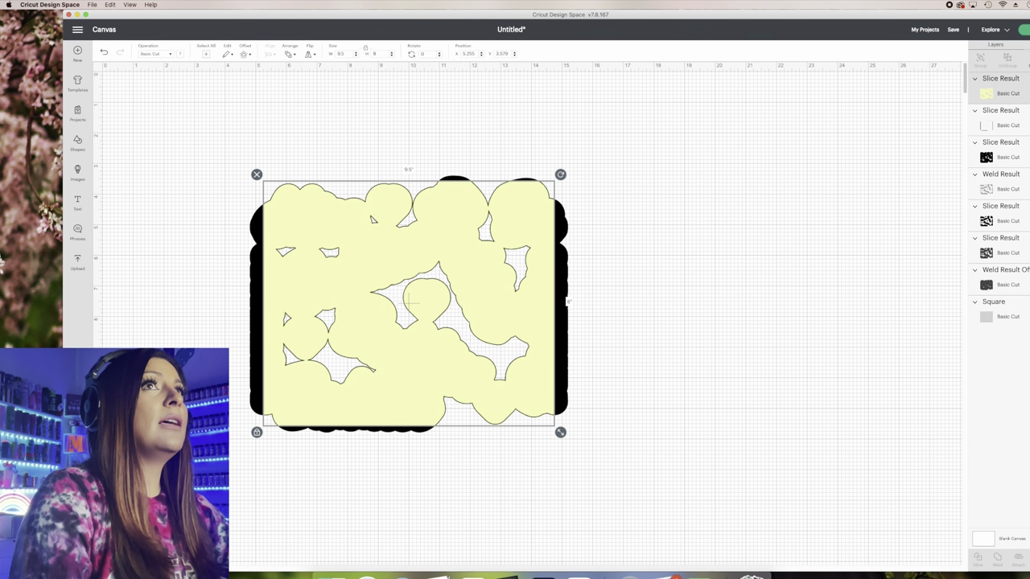
pyautogui.press('Delete')
pyautogui.click(1019, 87)
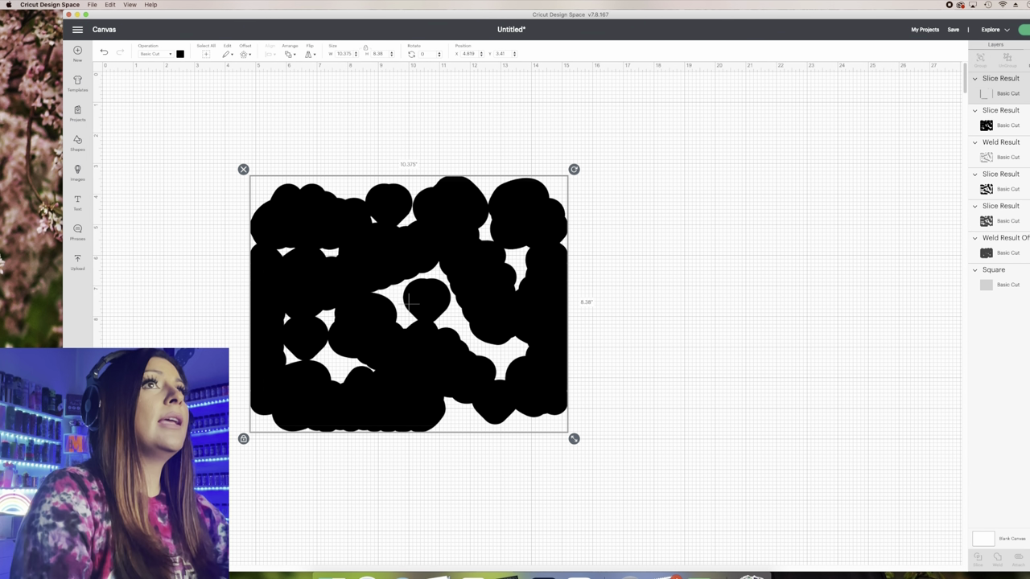
pyautogui.press('Delete')
# Move the trimmed third offset below the second in the layer order, and unhide the outermost offset and the grey rectangle.
pyautogui.moveTo(1020, 91); pyautogui.dragTo(1022, 195)
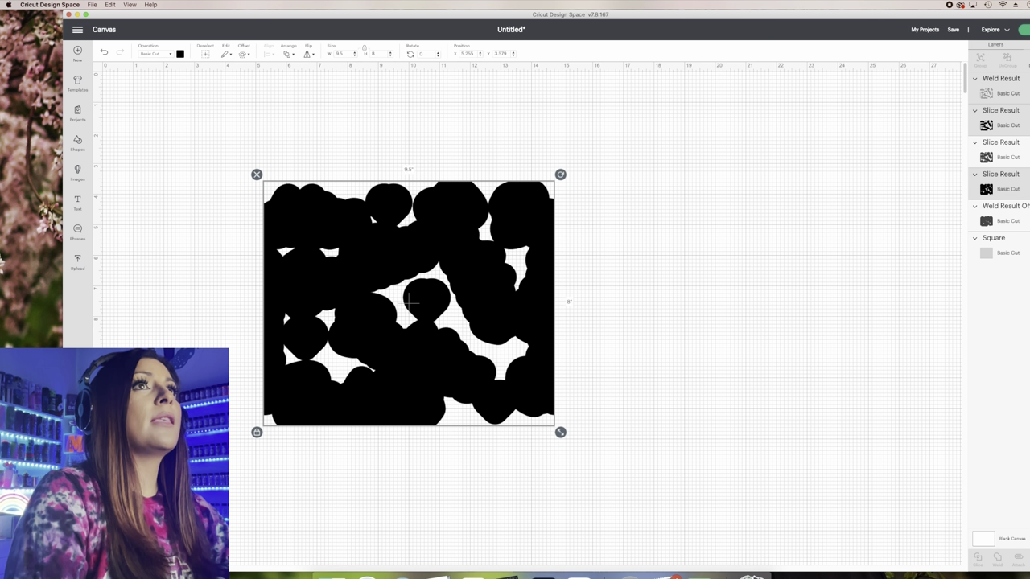
pyautogui.press('Escape')
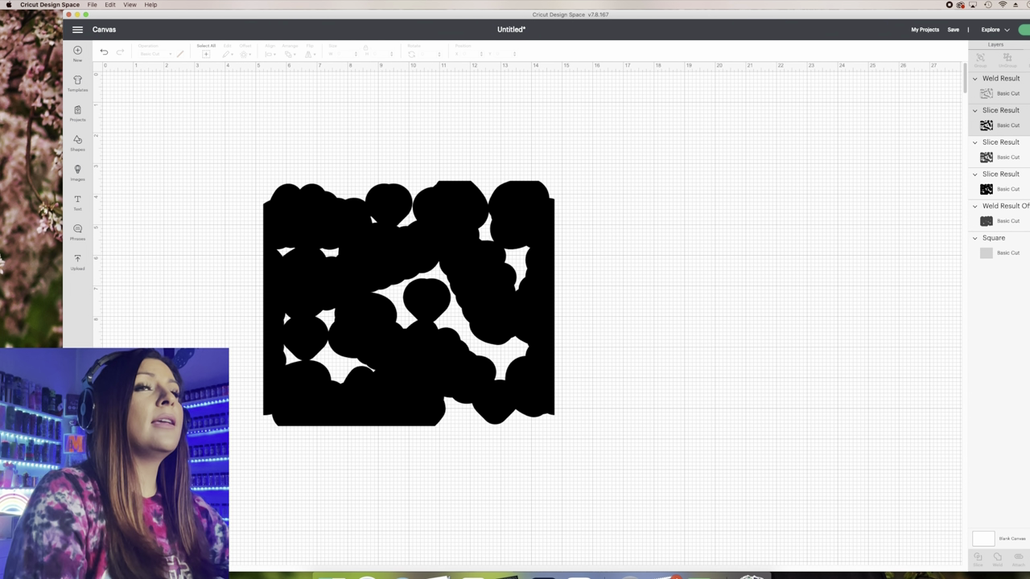
pyautogui.click(998, 213)
pyautogui.click(1026, 220)
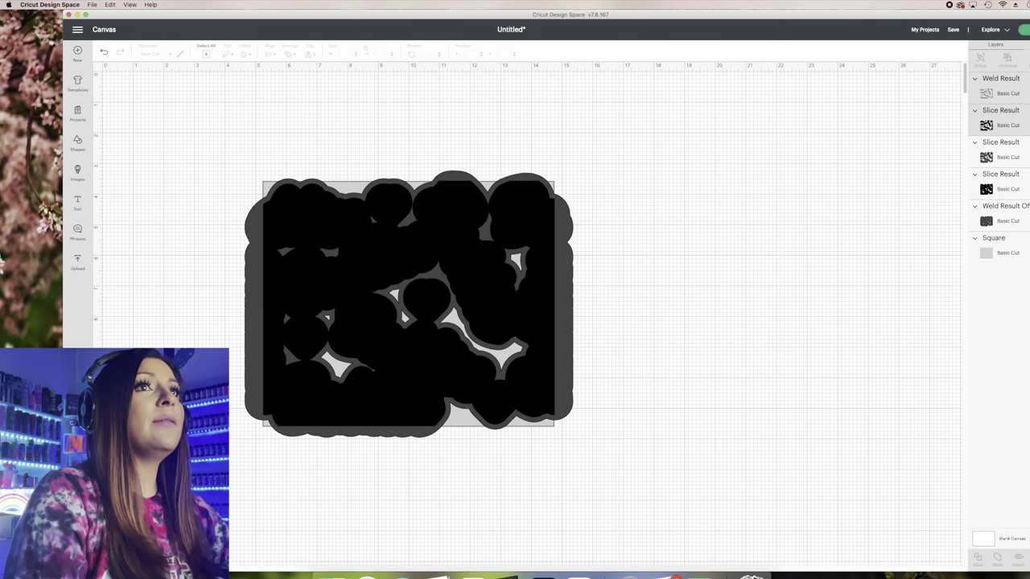
# Make another light yellow copy of the grey rectangle and align it over the original above the outermost offset.
pyautogui.click(1014, 255)
pyautogui.rightClick(1015, 255)
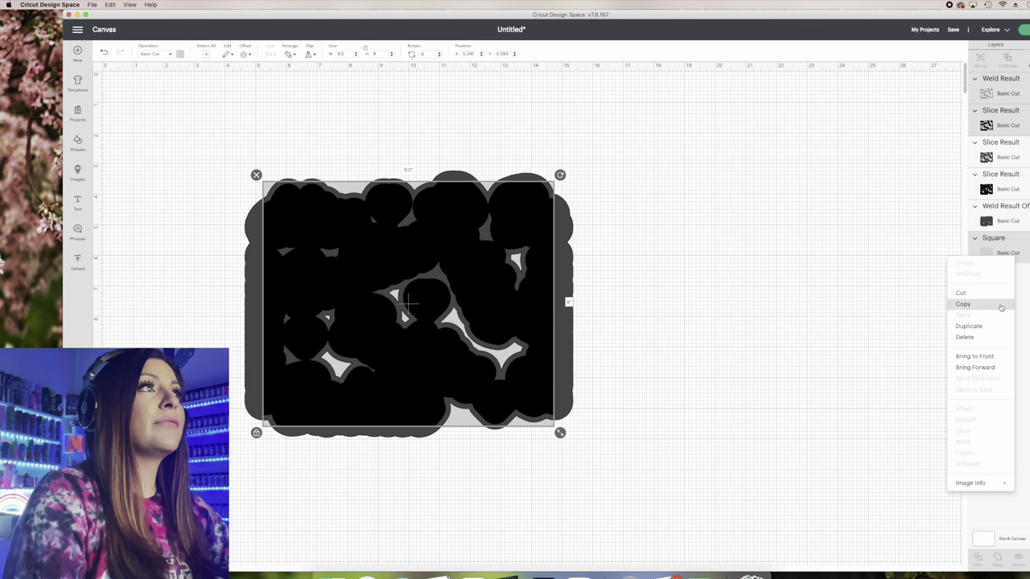
pyautogui.click(1000, 330)
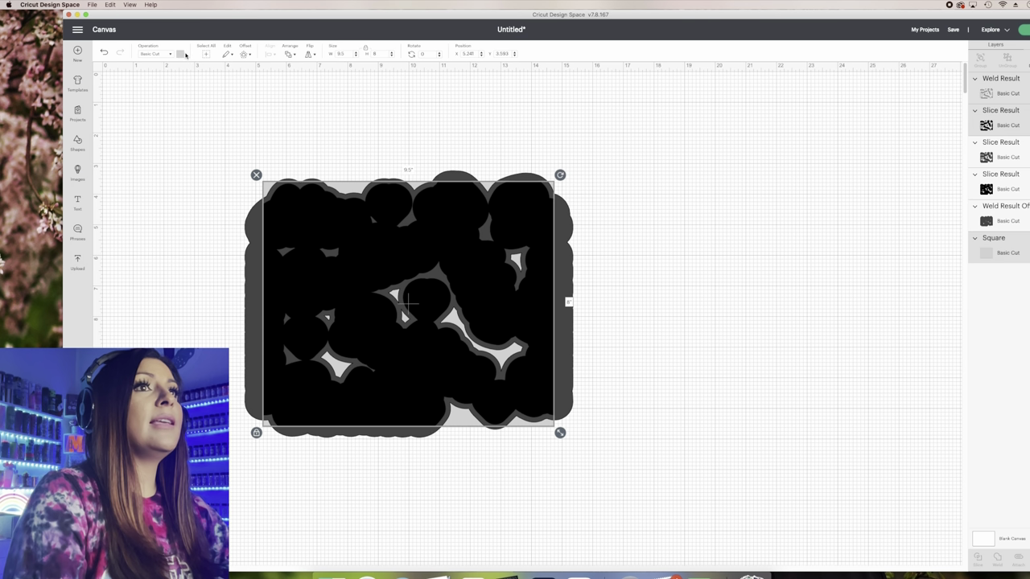
pyautogui.press('super+d')
pyautogui.click(181, 54)
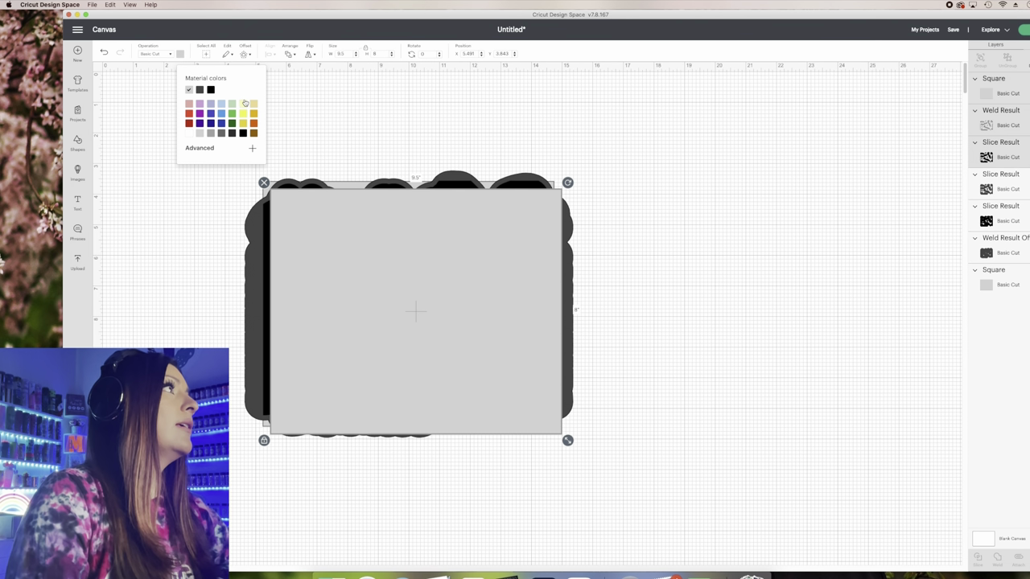
pyautogui.click(245, 103)
pyautogui.click(450, 214)
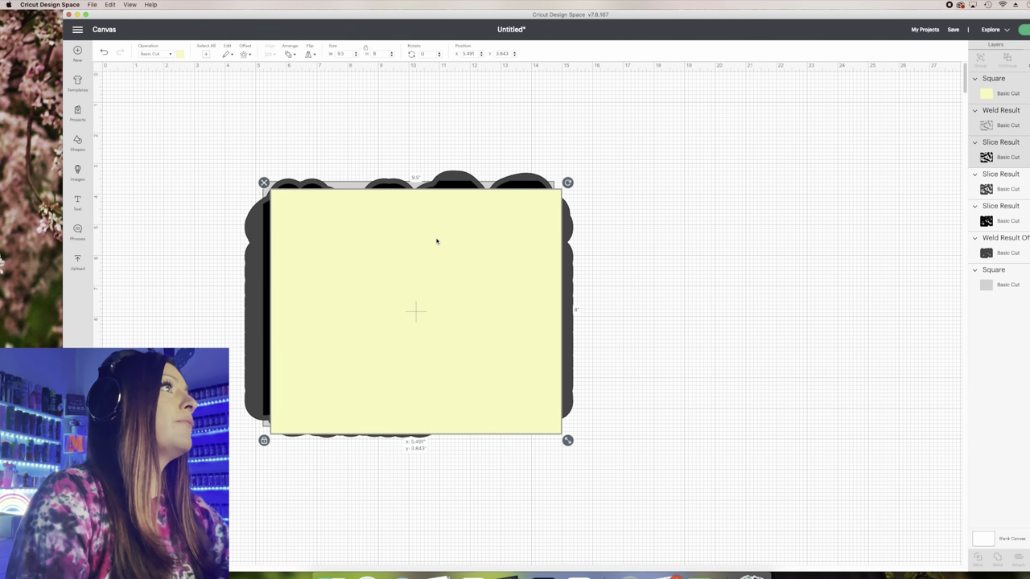
pyautogui.moveTo(437, 241); pyautogui.dragTo(430, 234)
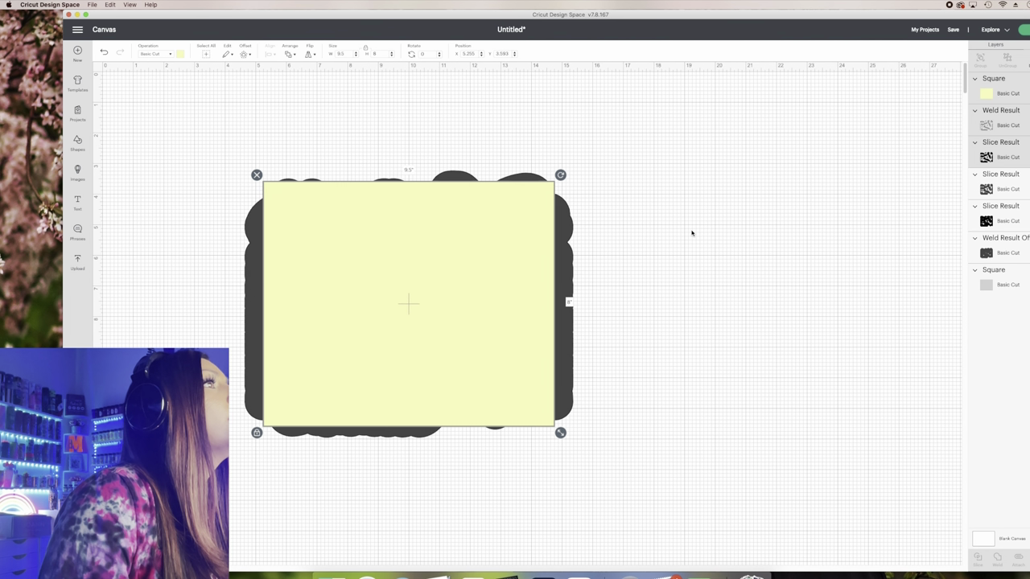
pyautogui.click(692, 234)
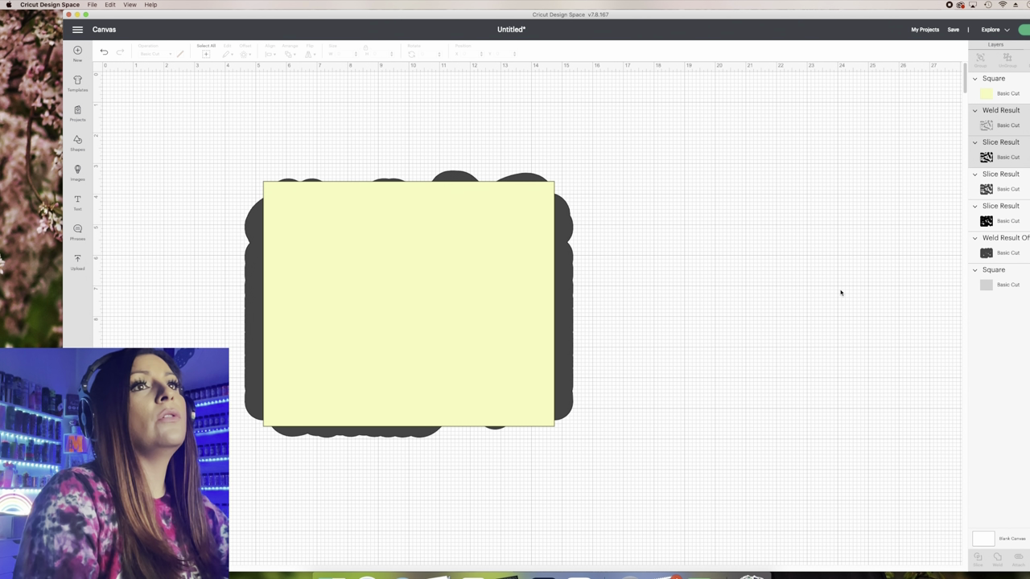
# Slice the outermost offset with the yellow rectangle, and delete the yellow pieces and the overhanging remnants.
pyautogui.moveTo(164, 166); pyautogui.dragTo(719, 565)
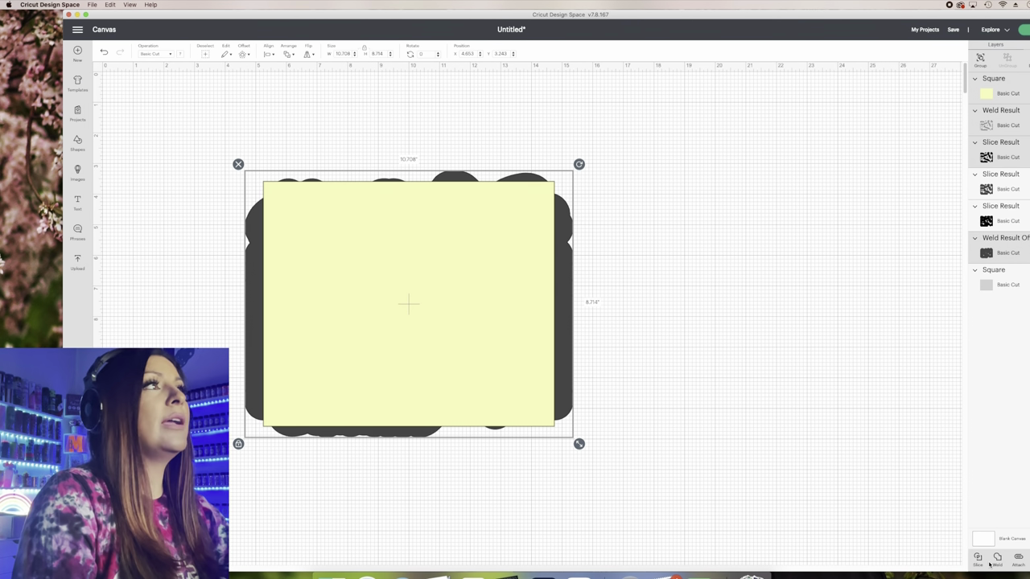
pyautogui.click(964, 531)
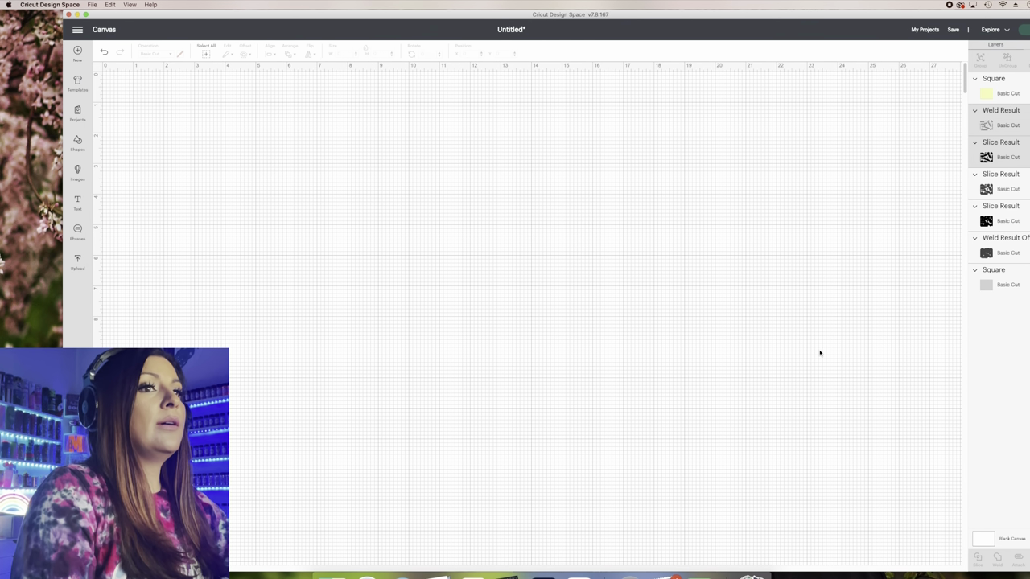
pyautogui.click(1003, 97)
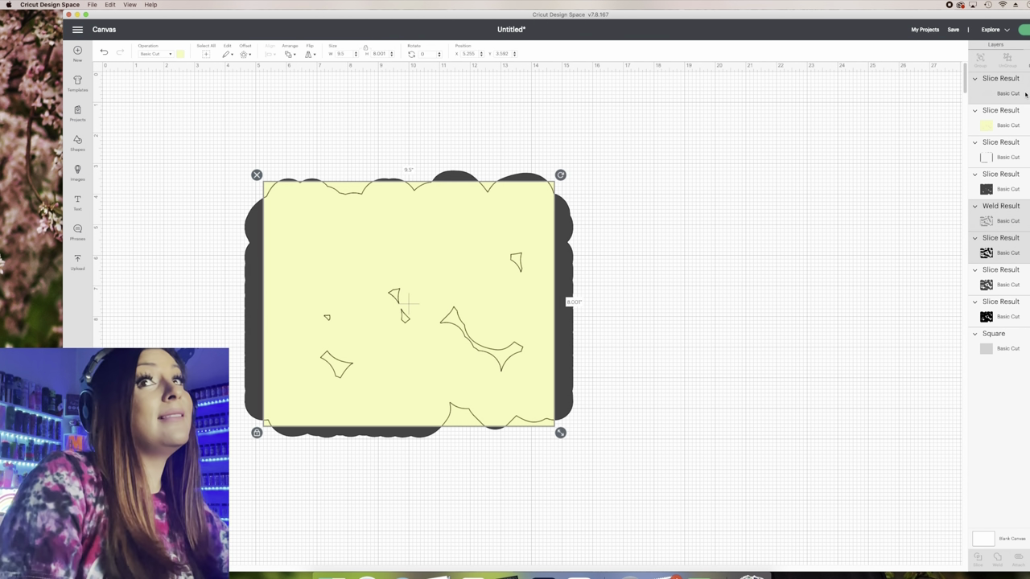
pyautogui.click(873, 167)
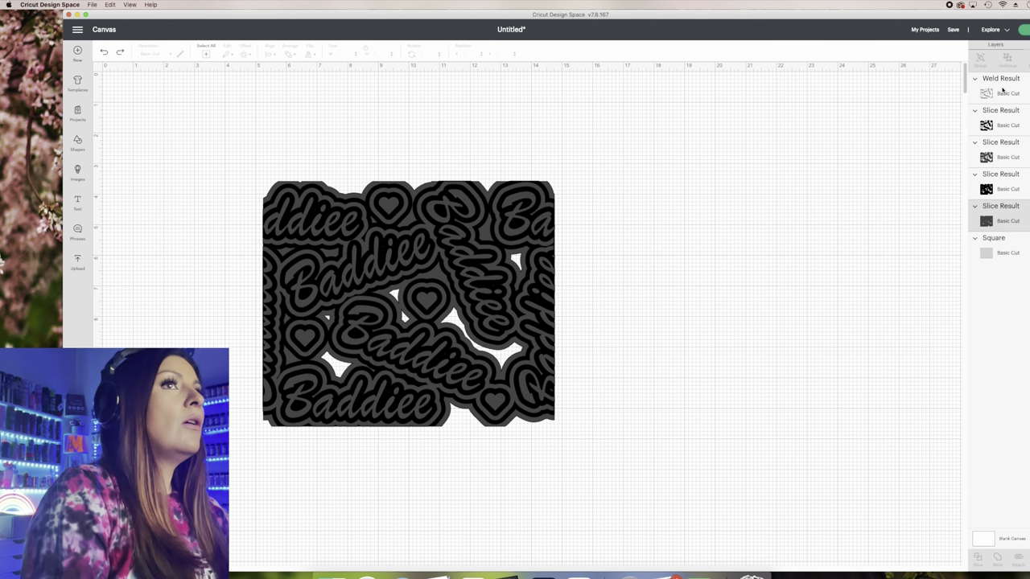
# Recolour the "Baddiee" lettering and hearts light purple and the first offset layer purple.
pyautogui.click(1018, 91)
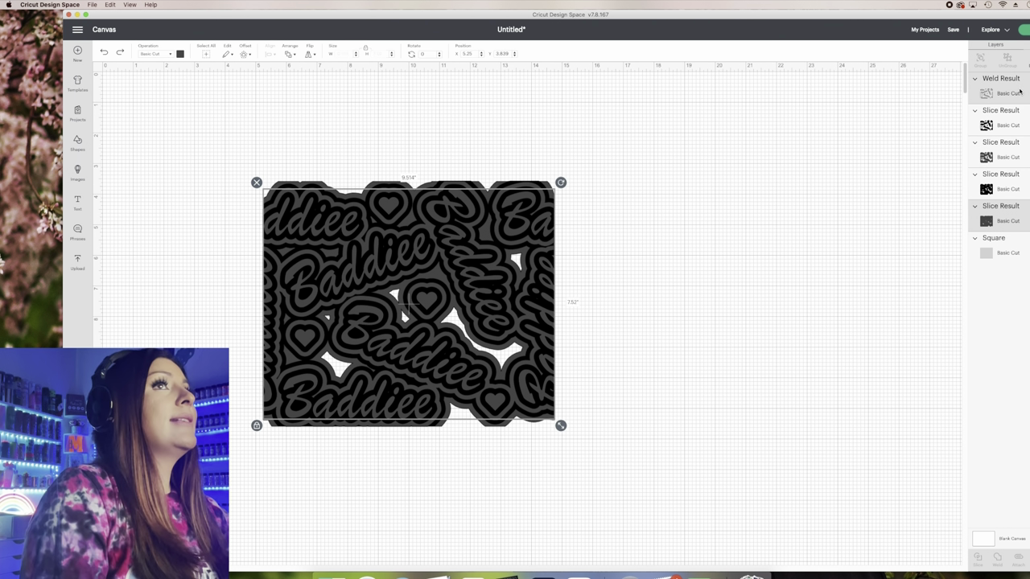
pyautogui.click(180, 54)
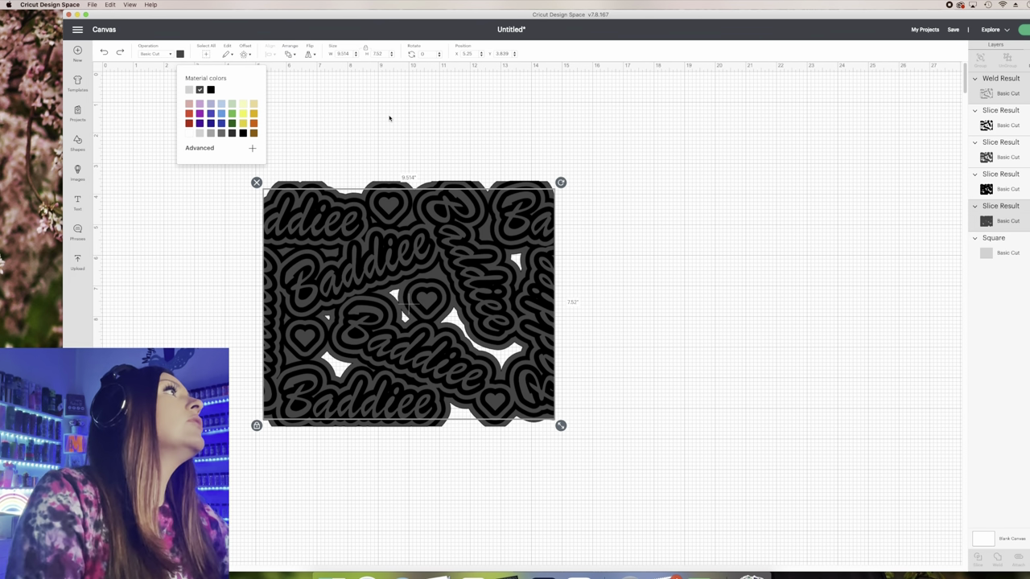
pyautogui.press('super+shift+z')
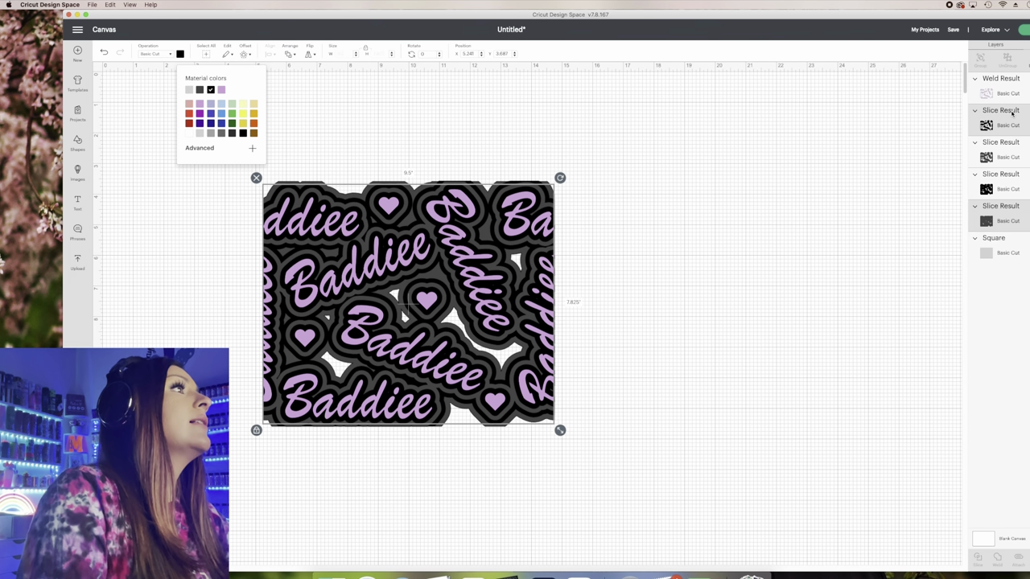
pyautogui.click(201, 113)
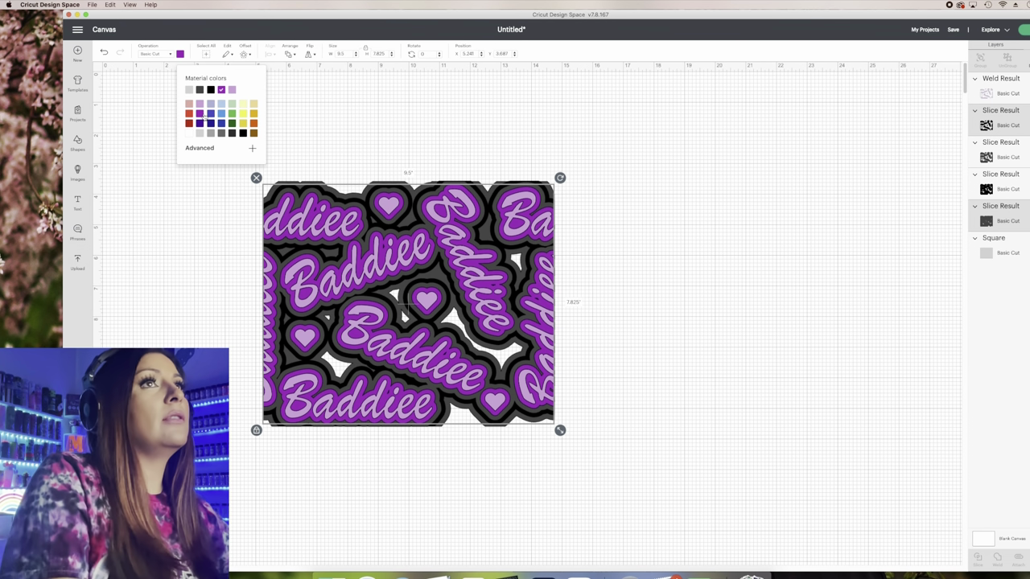
# Give the second offset layer a custom hot pink colour, #f514a8.
pyautogui.click(1000, 160)
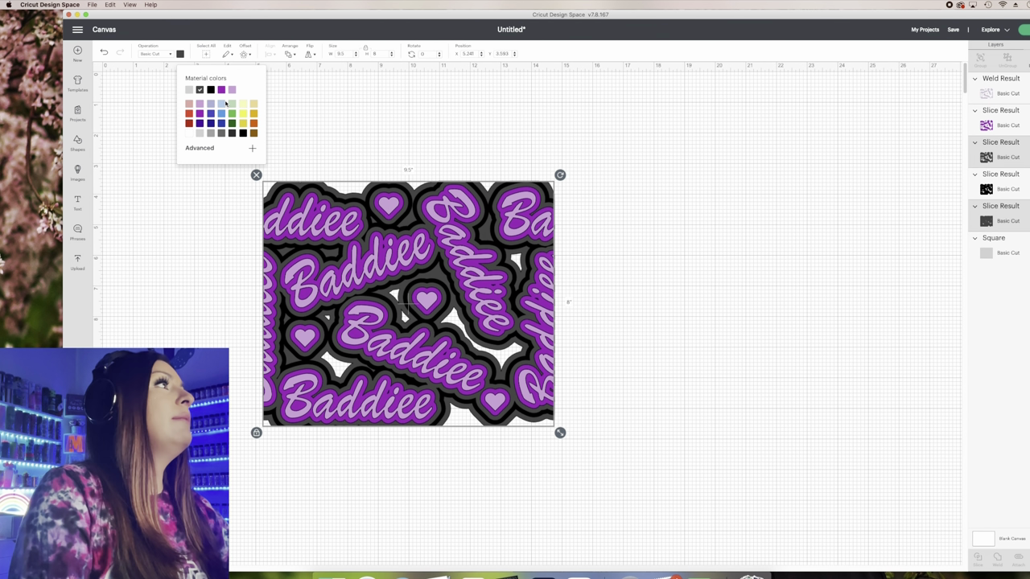
pyautogui.click(253, 148)
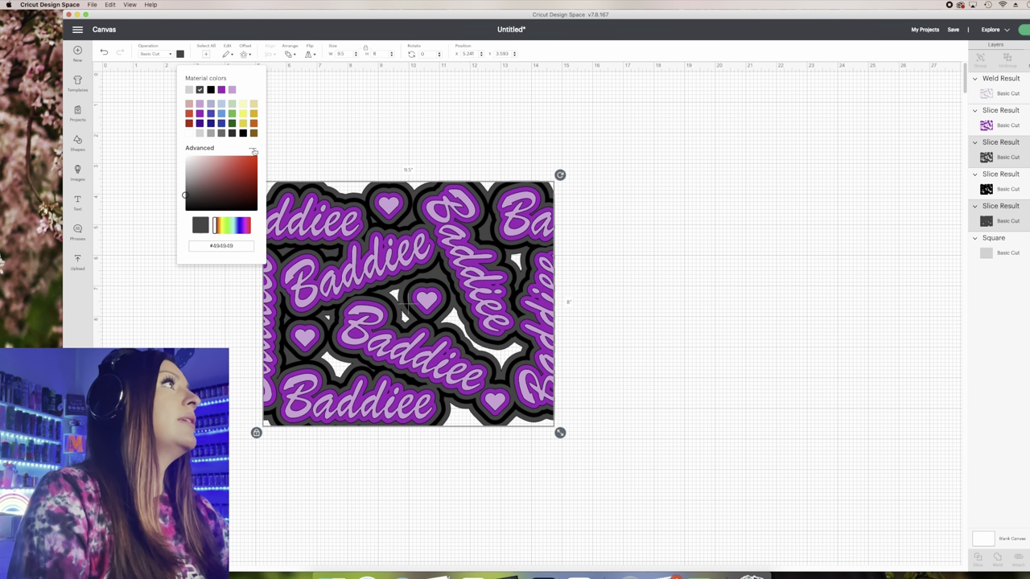
pyautogui.click(241, 227)
pyautogui.click(245, 226)
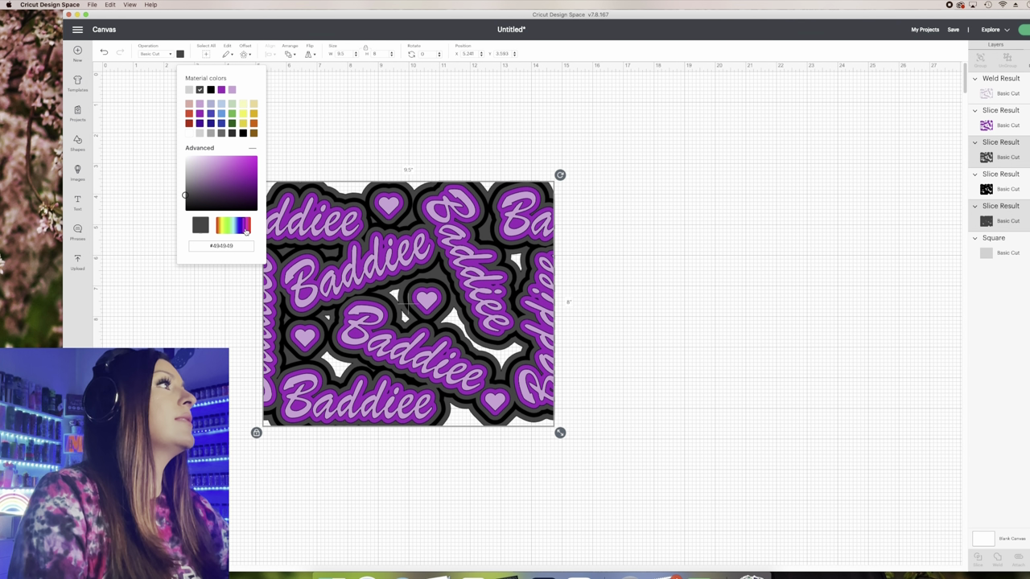
pyautogui.moveTo(246, 226); pyautogui.dragTo(250, 226)
pyautogui.click(252, 160)
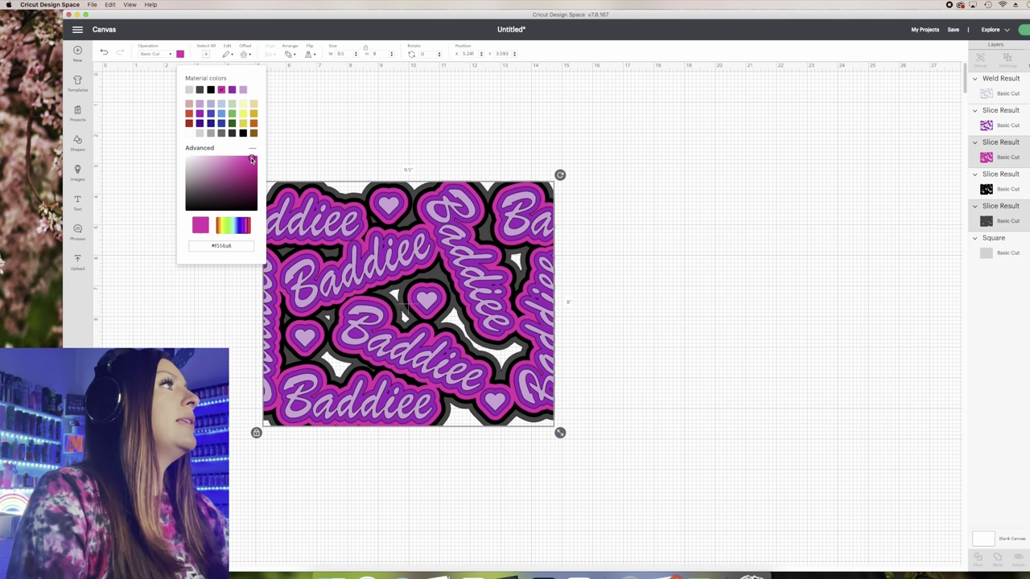
# Recolour the third offset layer light pink (#ed98d0) and the outermost offset layer light purple (#cf93da).
pyautogui.click(1017, 190)
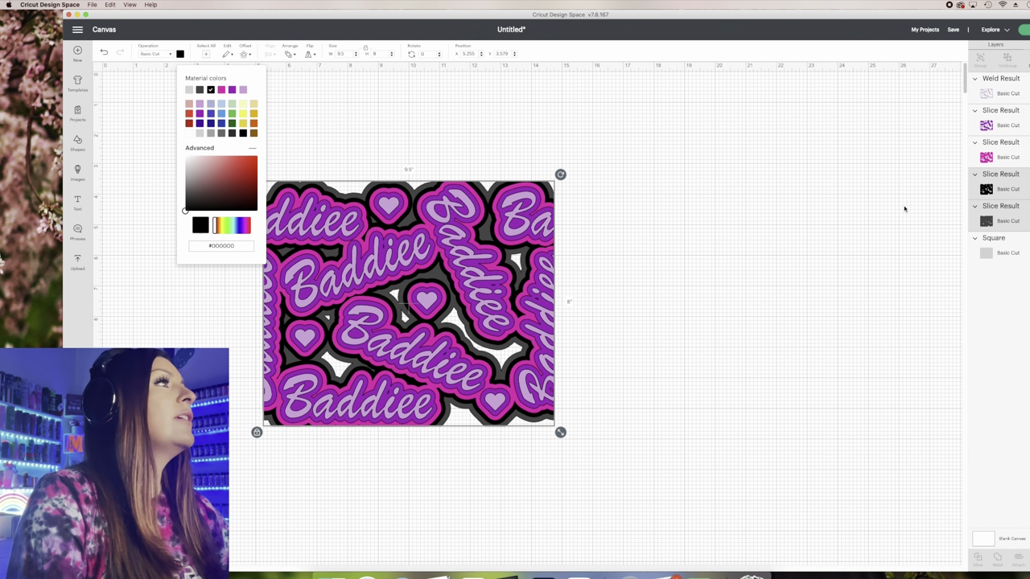
pyautogui.click(904, 209)
pyautogui.rightClick(1010, 221)
pyautogui.rightClick(893, 221)
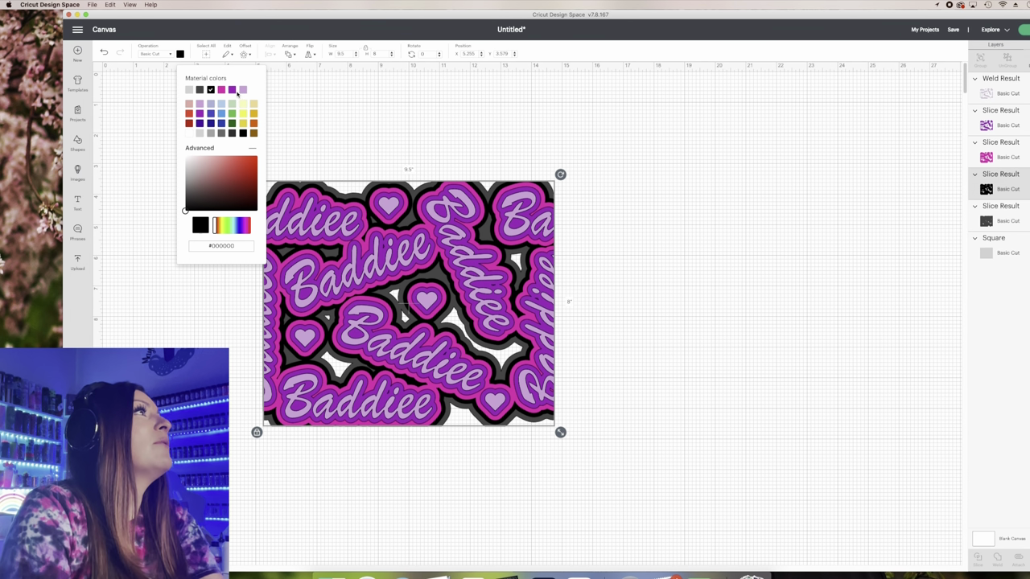
pyautogui.click(221, 89)
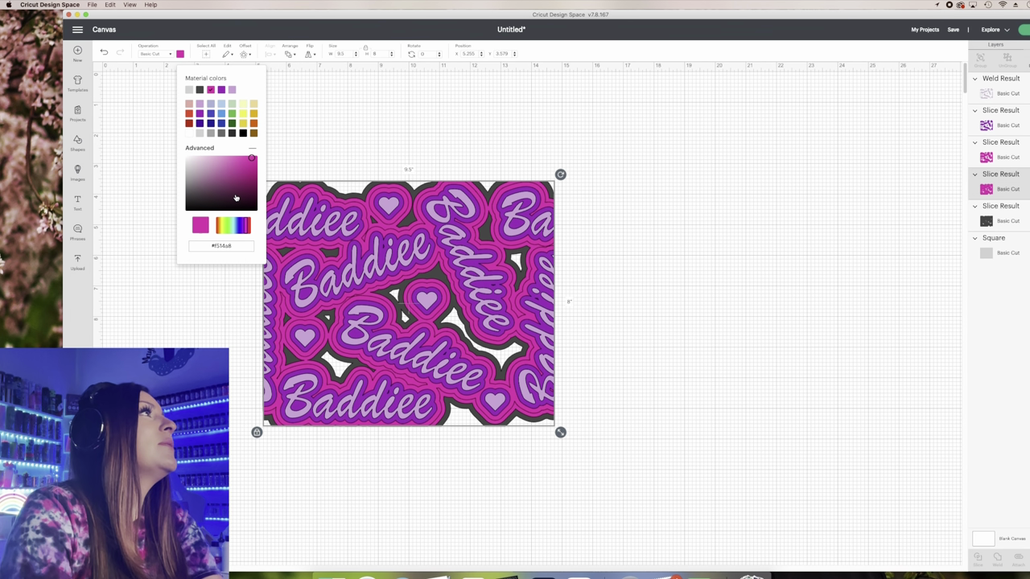
pyautogui.moveTo(251, 158); pyautogui.dragTo(211, 160)
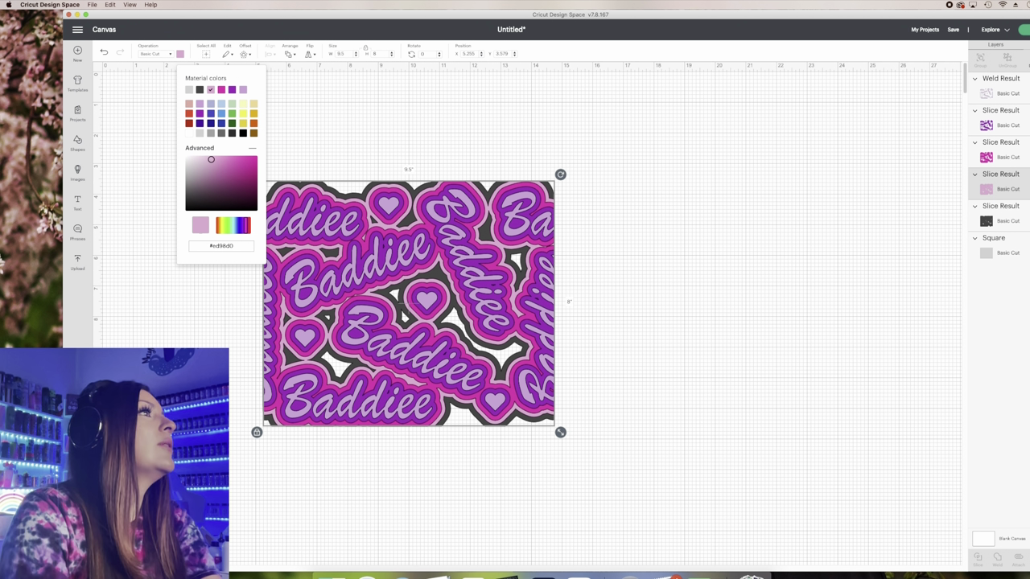
pyautogui.click(1027, 212)
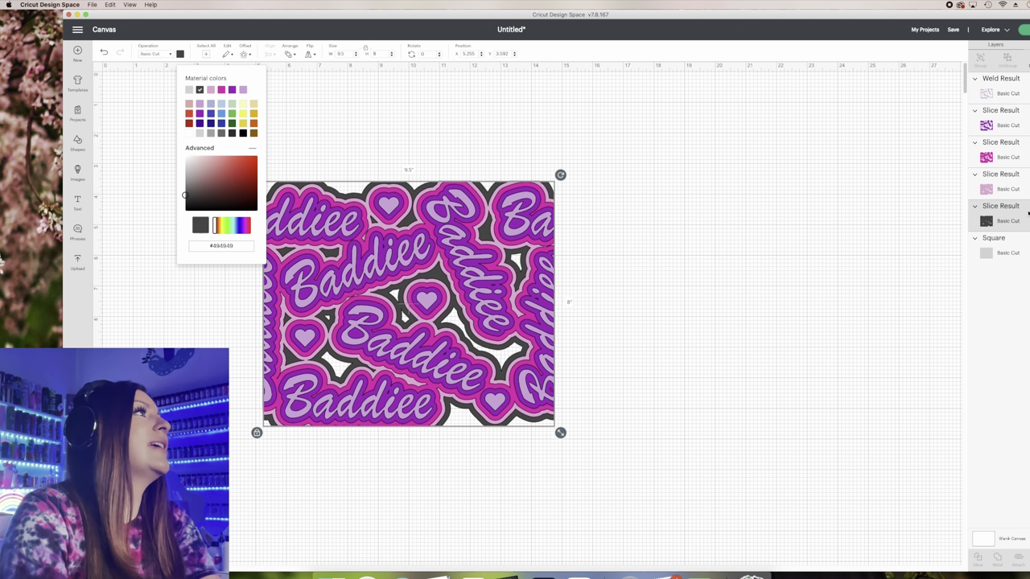
pyautogui.click(243, 89)
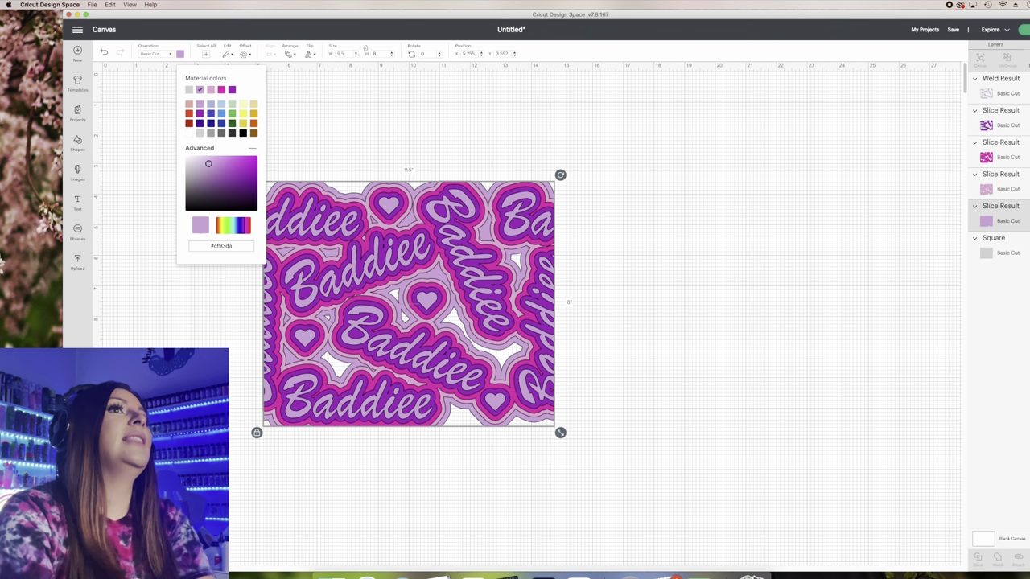
# Attach all the pattern layers and the rectangle into one design, and send the project to cut preparation.
pyautogui.moveTo(142, 84); pyautogui.dragTo(758, 542)
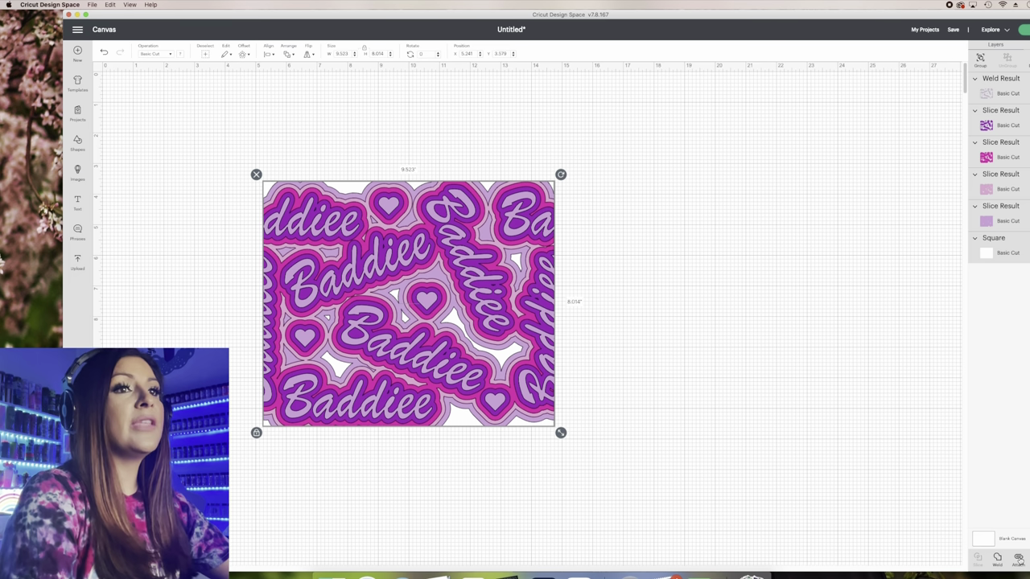
pyautogui.click(1018, 559)
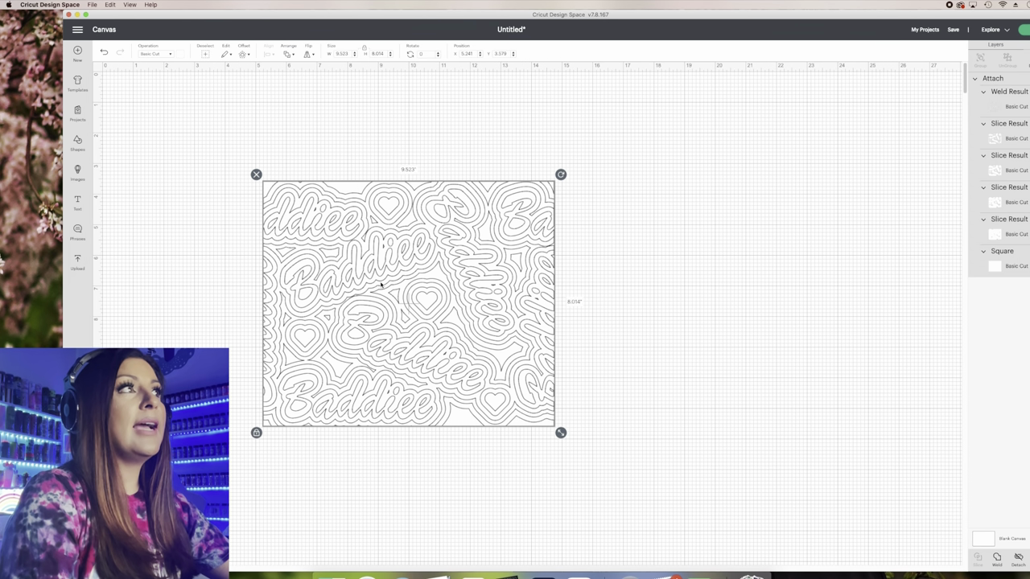
pyautogui.moveTo(381, 284); pyautogui.dragTo(474, 251)
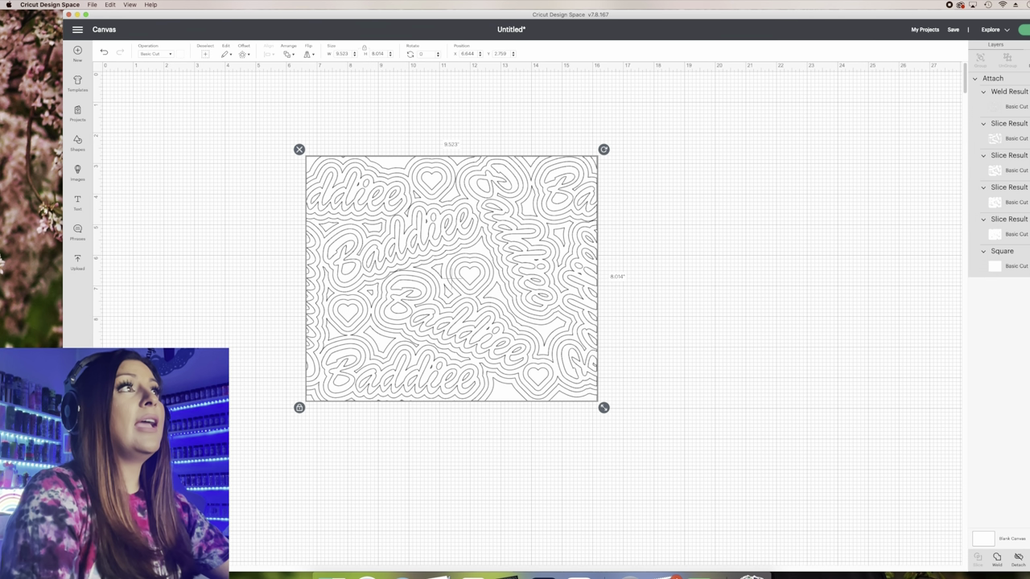
pyautogui.click(1024, 29)
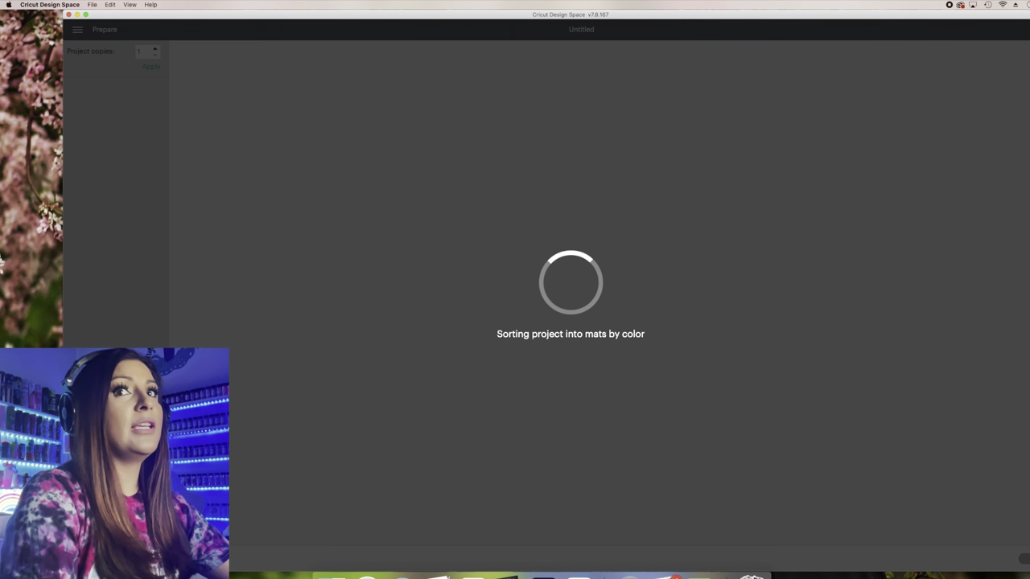